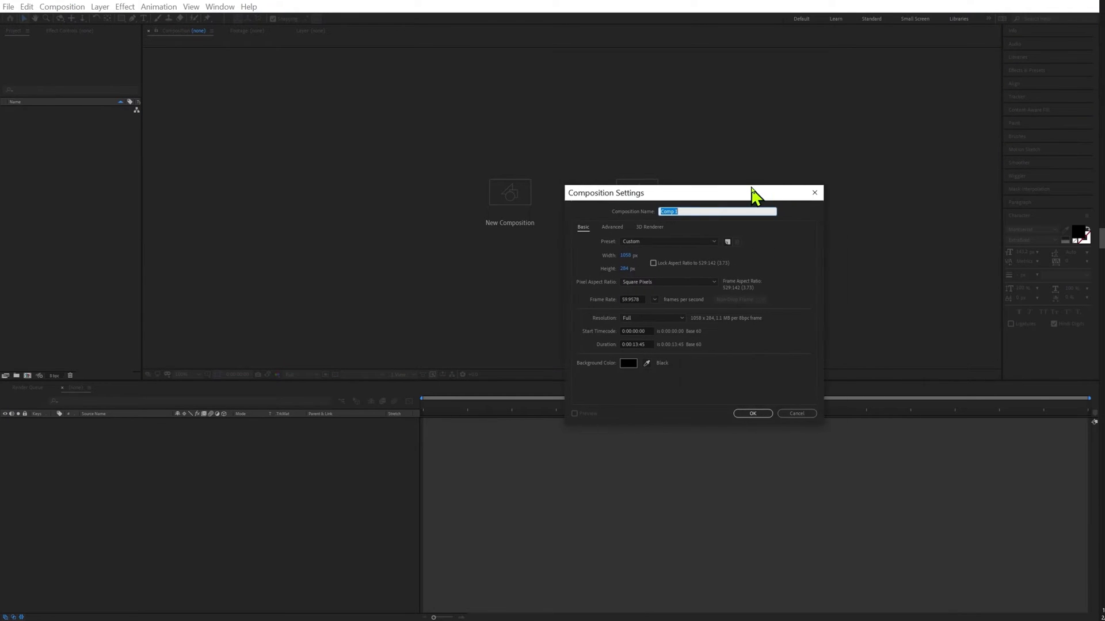
Create a new composition sized 2560 × 1440 px with a frame rate of 30 fps
left_click(625, 255)
type("2")
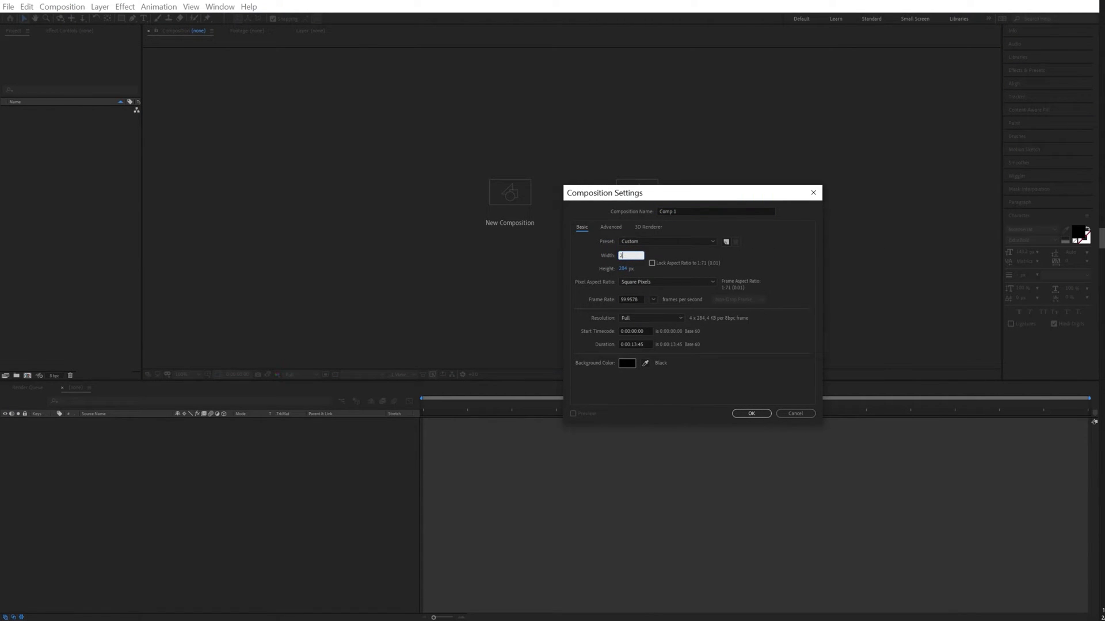
type("560")
key("Tab")
type("1440")
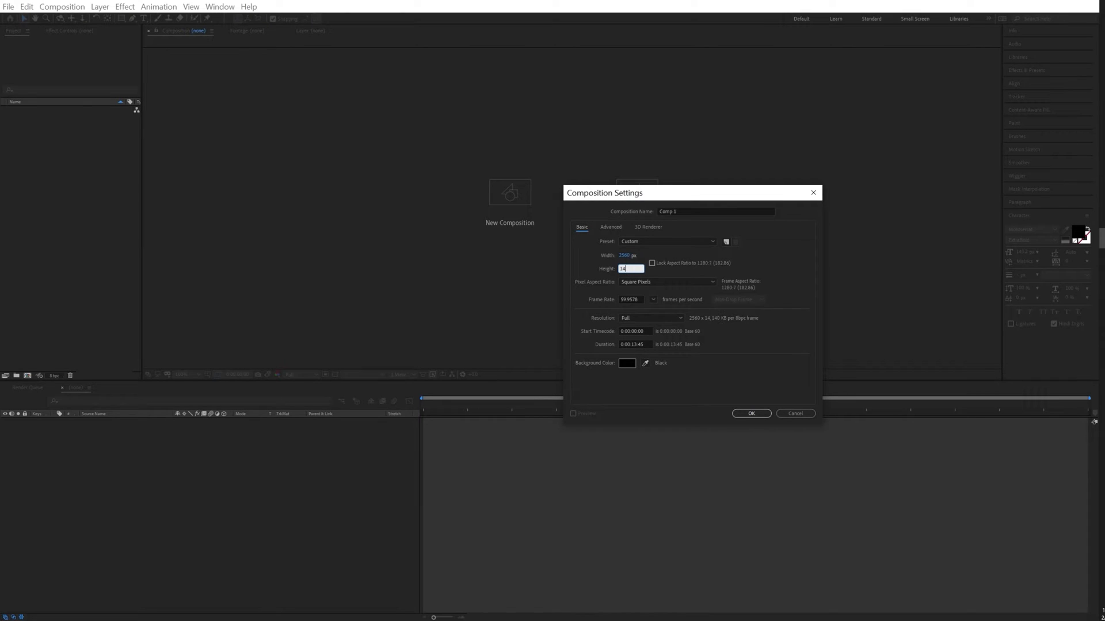
left_click(653, 299)
left_click(665, 375)
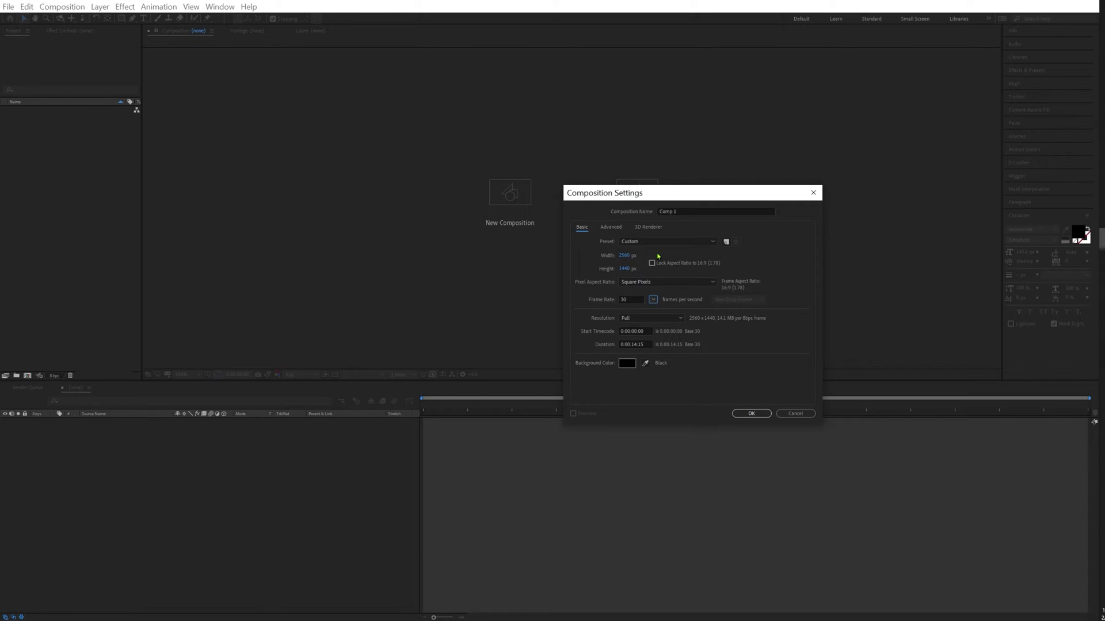
left_click(751, 413)
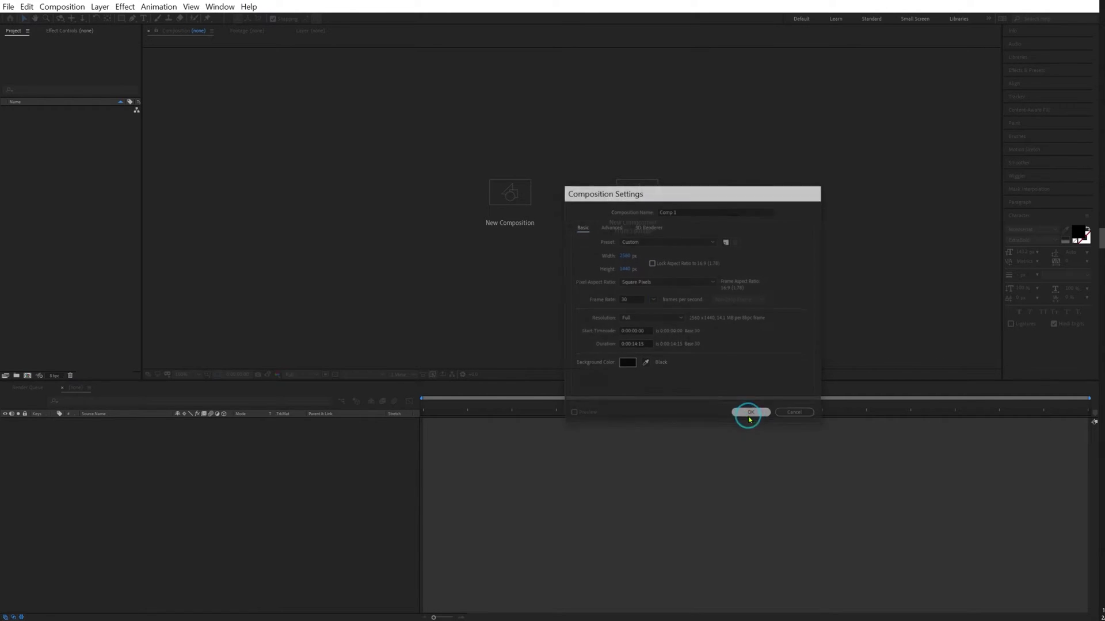
Add a text layer reading "CREATE THIS" to the composition
left_click(143, 18)
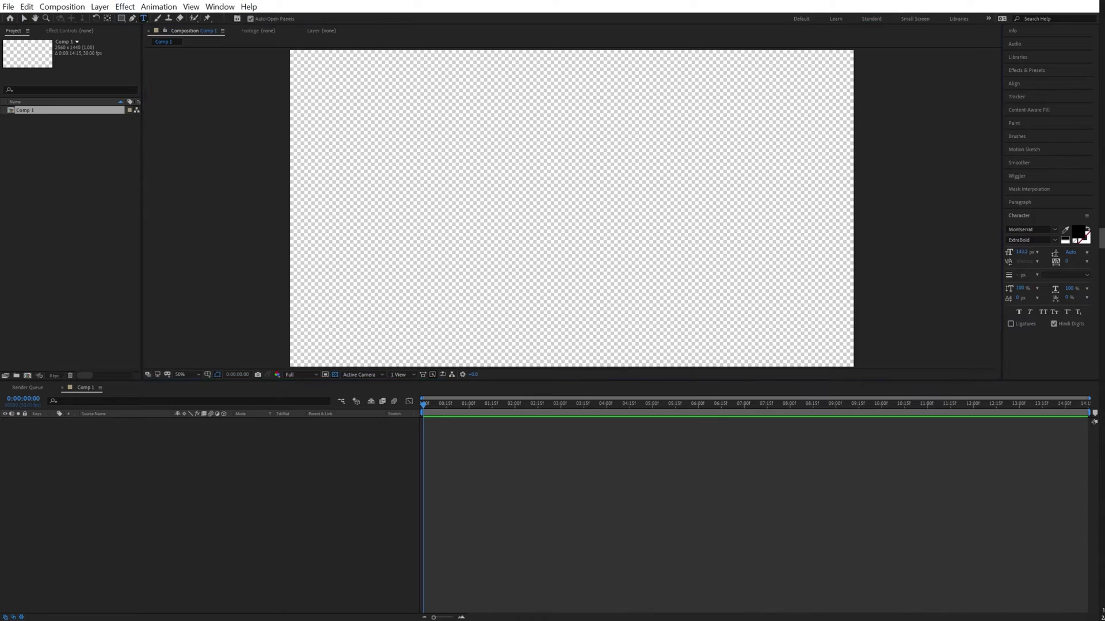
left_click(514, 232)
type("CREATE THIS")
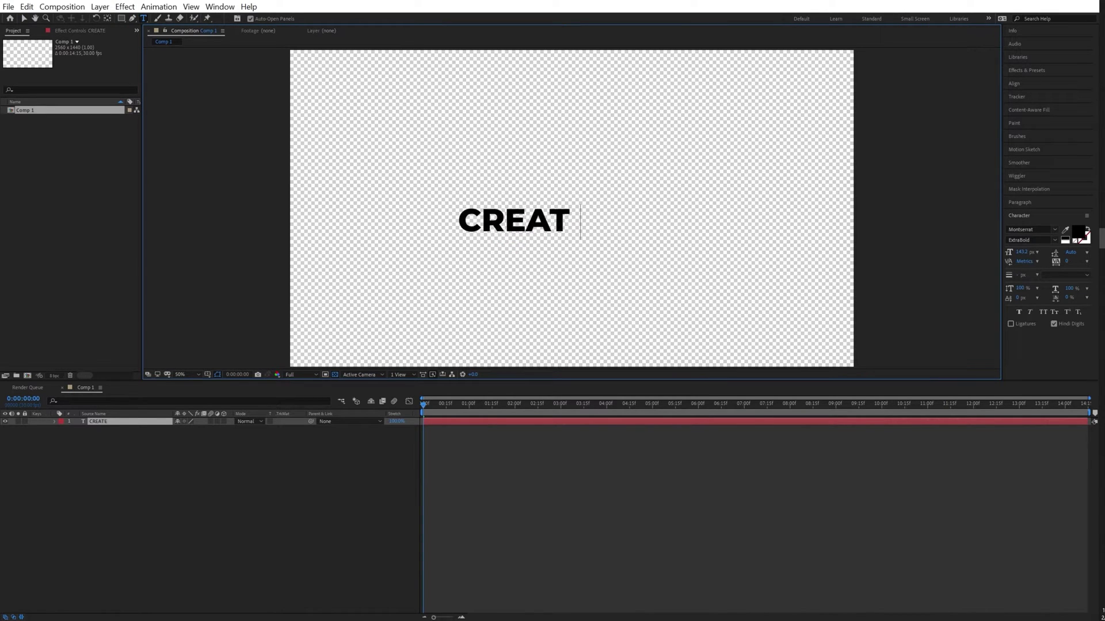
left_click(535, 498)
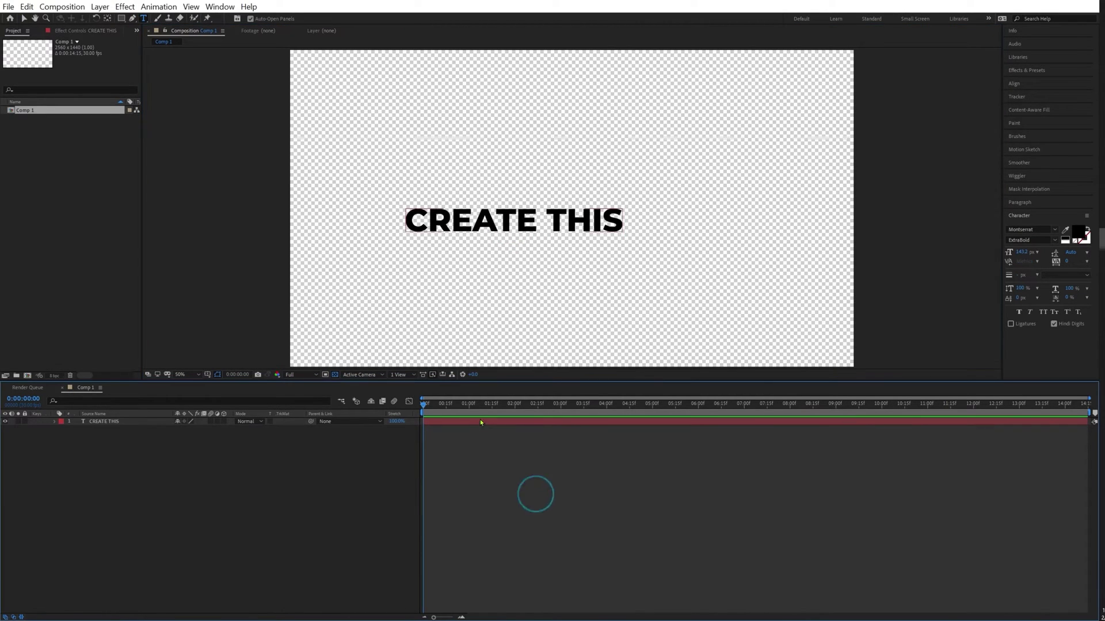
Show the proportional grid and move the CREATE THIS text to the centre of the frame
left_click(471, 420)
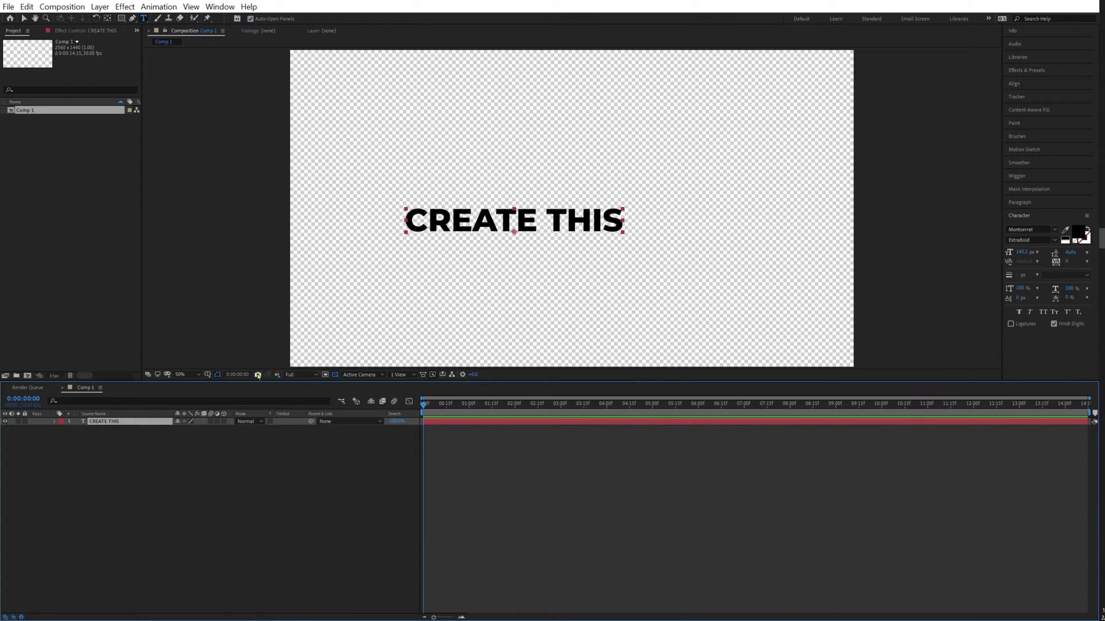
left_click(207, 375)
left_click(241, 397)
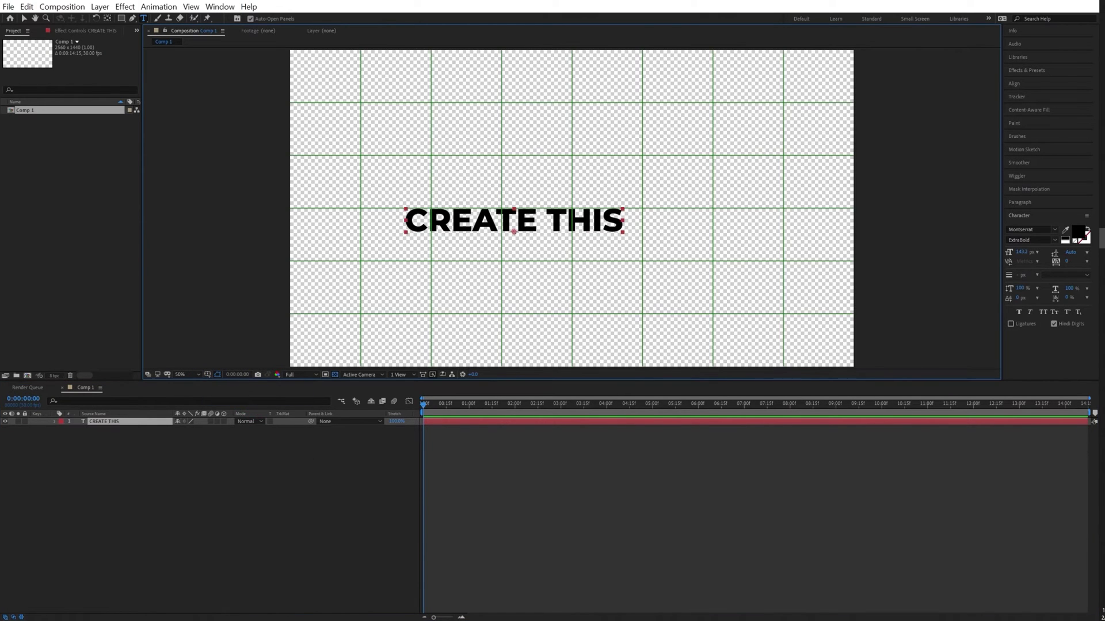
key("v")
left_click_drag(547, 227, 605, 214)
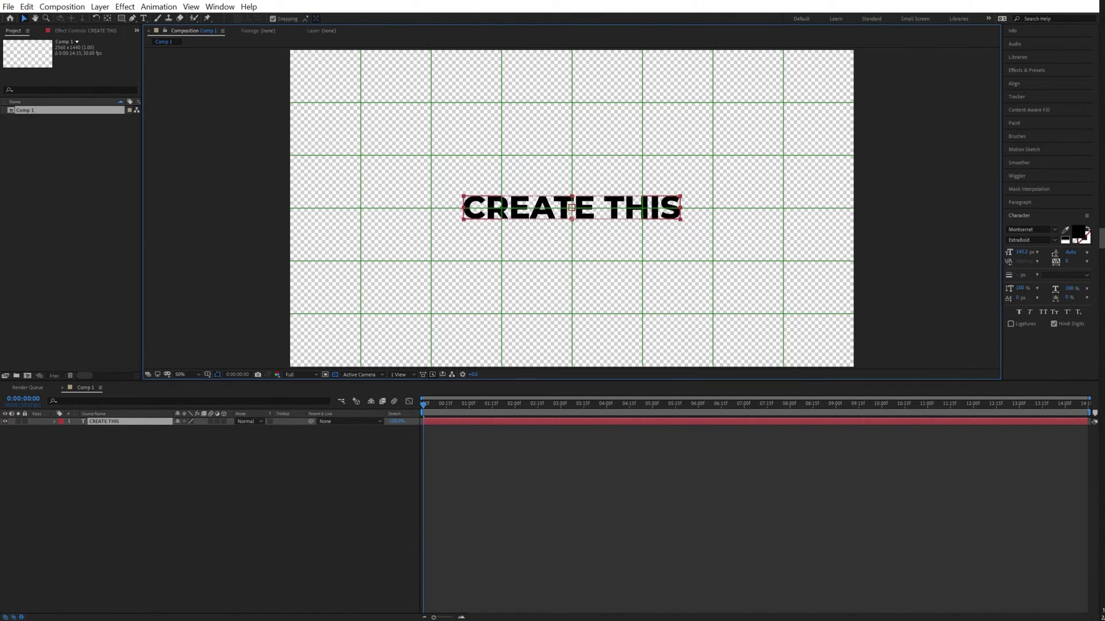
left_click(293, 461)
Pre-compose the CREATE THIS text layer into a new composition named WORD
right_click(130, 425)
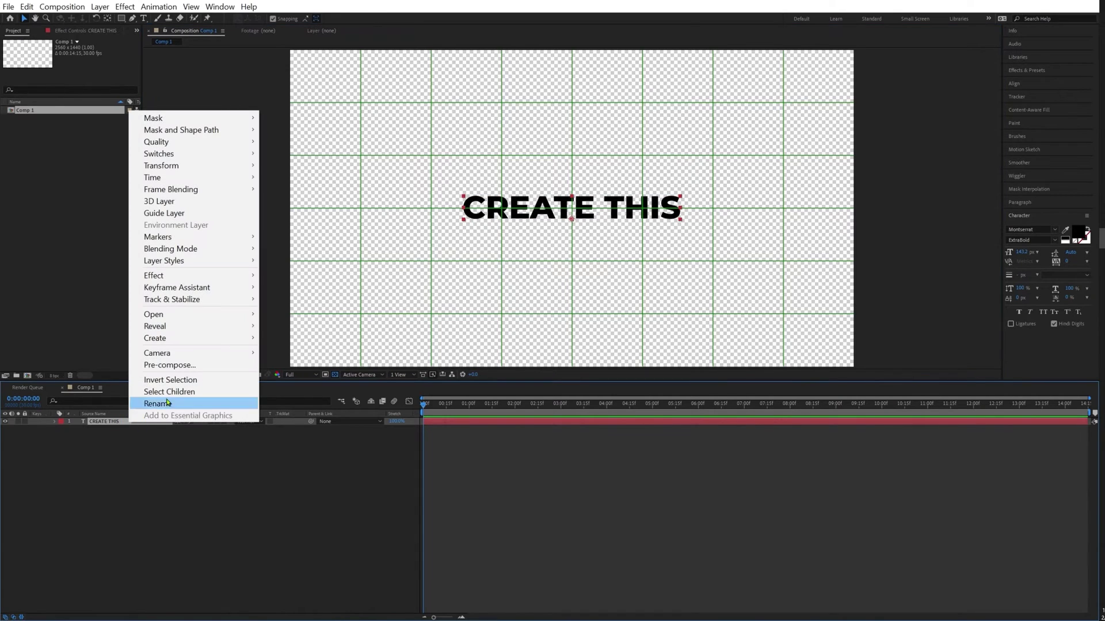
left_click(208, 364)
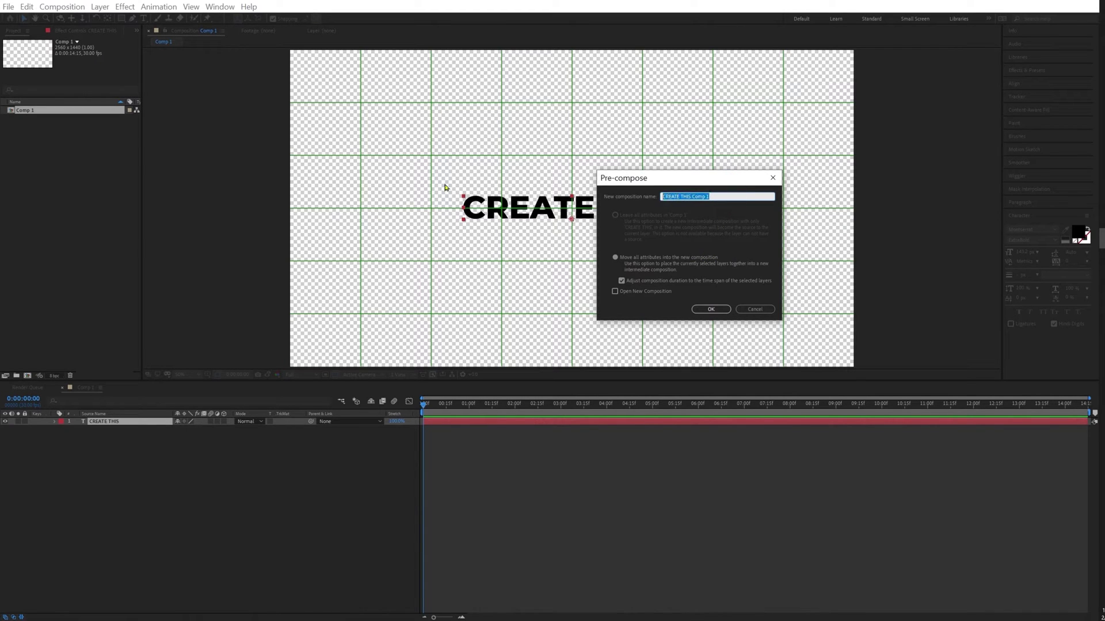
type("WORD")
key("Return")
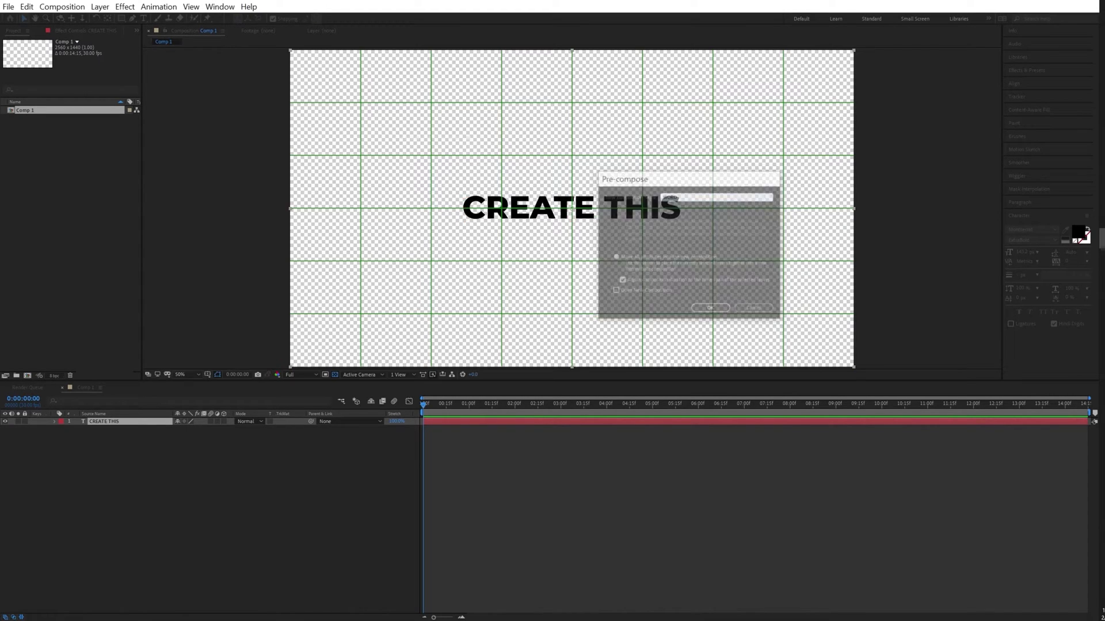
Open the WORD composition and reduce its size to 1197 × 420 px around the text
double_click(449, 423)
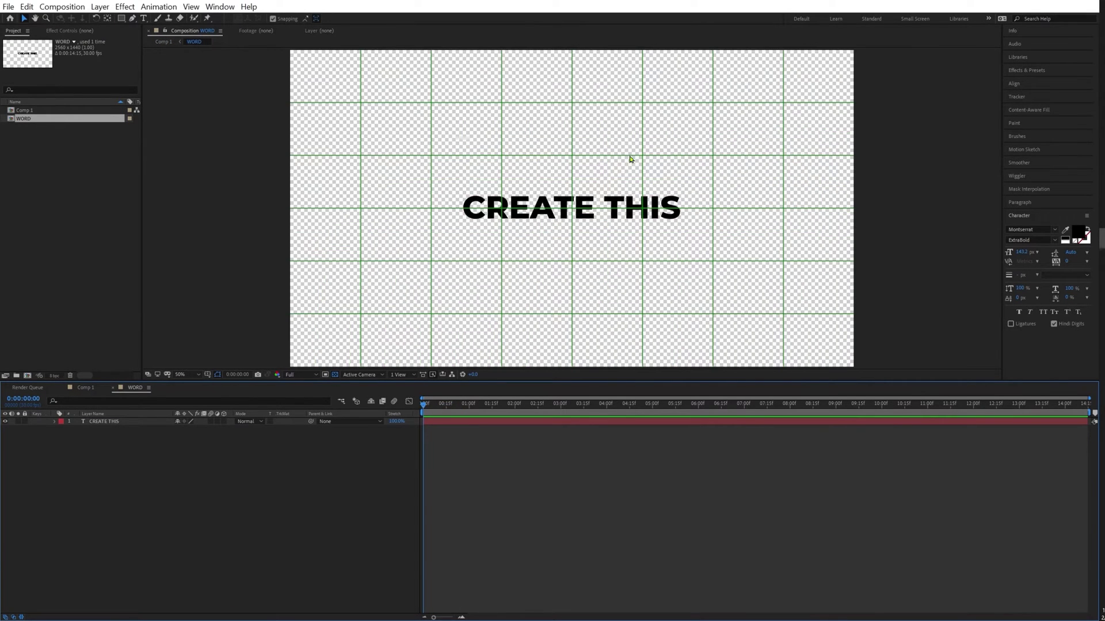
key("comma")
key("comma")
left_click(61, 6)
left_click(64, 35)
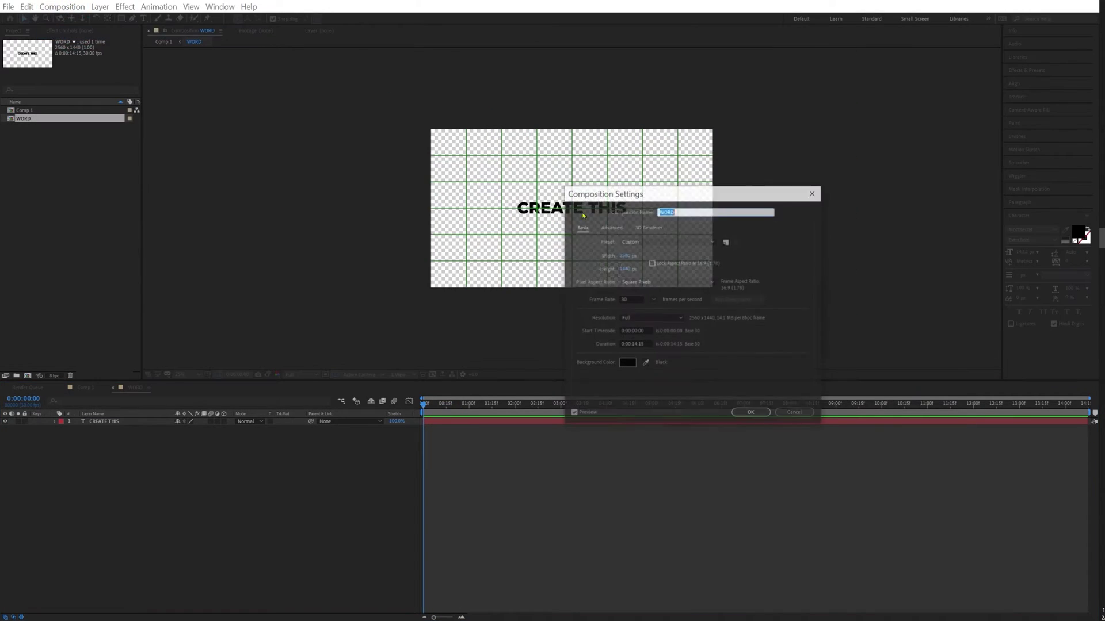
left_click_drag(656, 193, 776, 166)
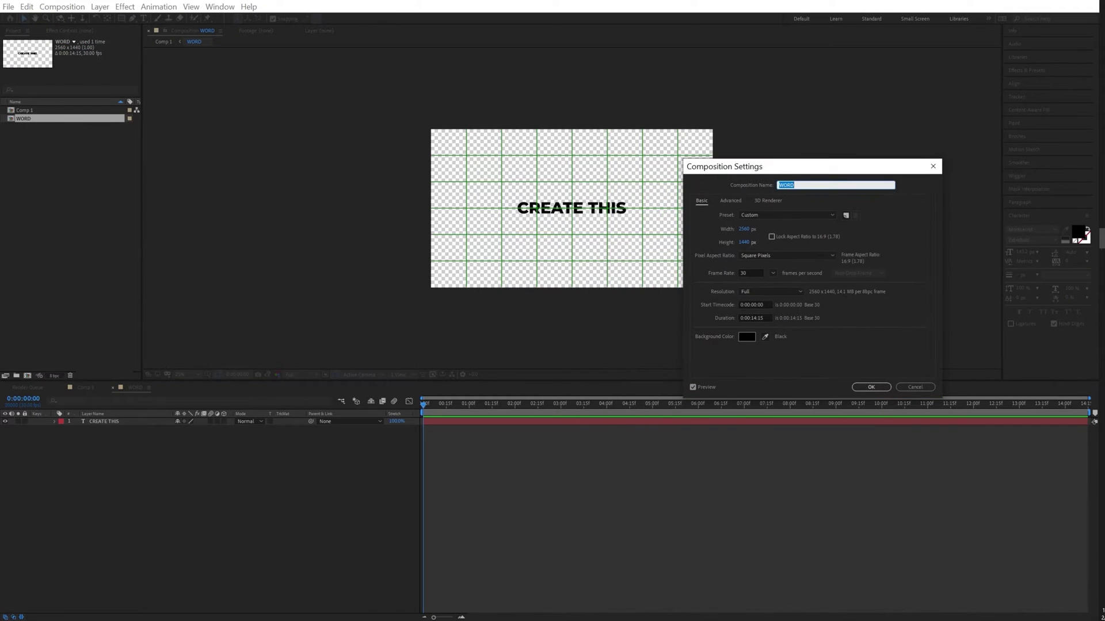
left_click_drag(744, 229, 763, 247)
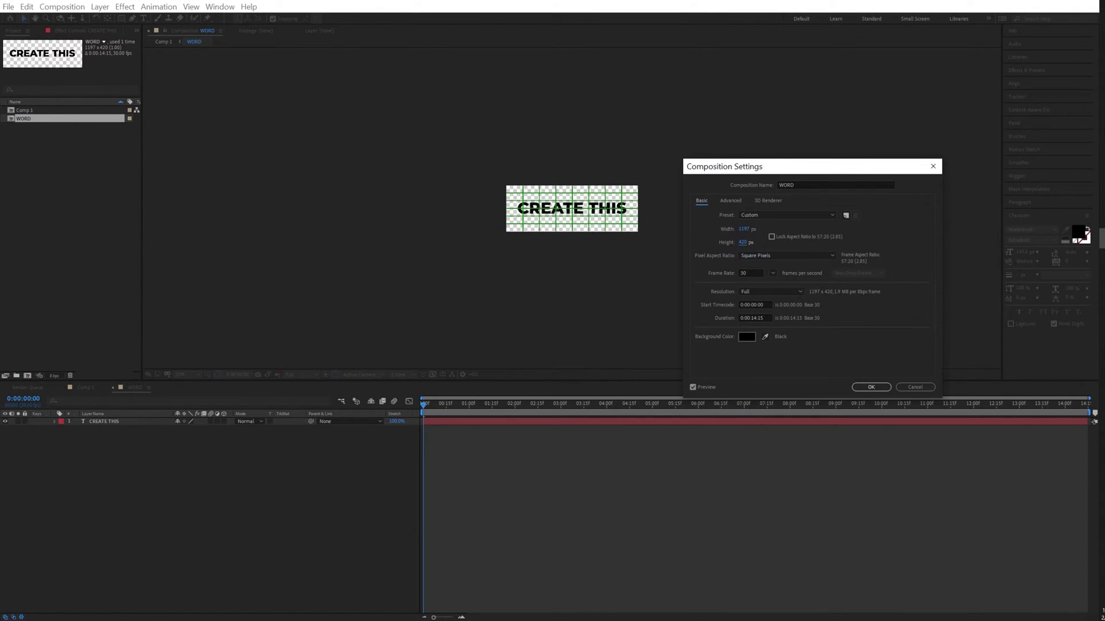
left_click(863, 388)
Move the CREATE THIS text straight down to near the lower edge of the WORD composition
scroll(582, 226, "up", 3)
left_click(609, 198)
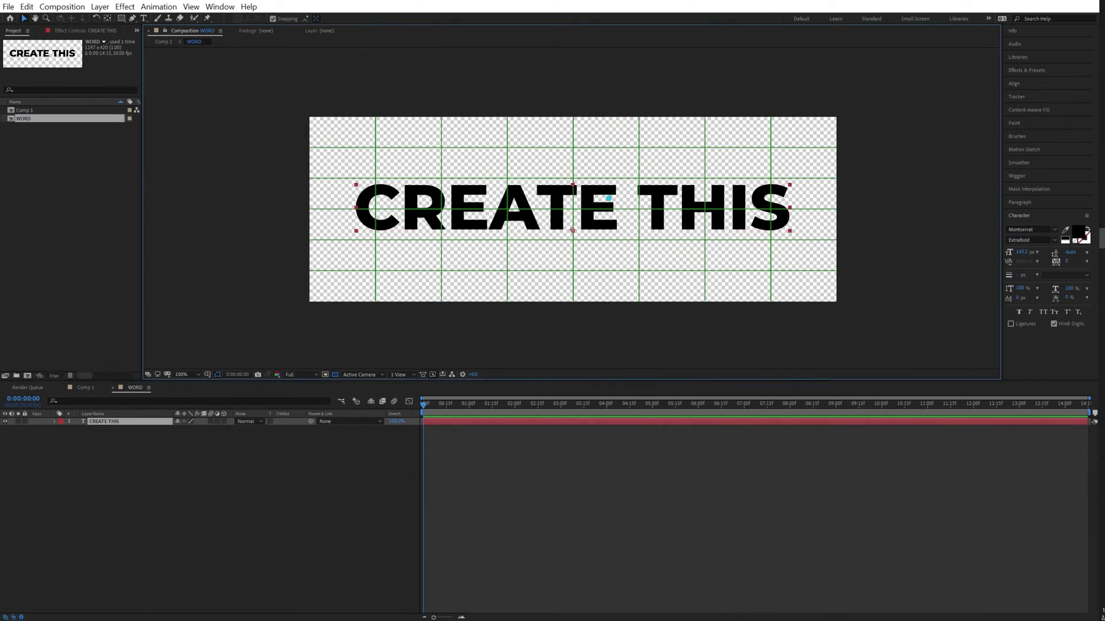
left_click_drag(600, 202, 599, 264)
left_click(609, 223)
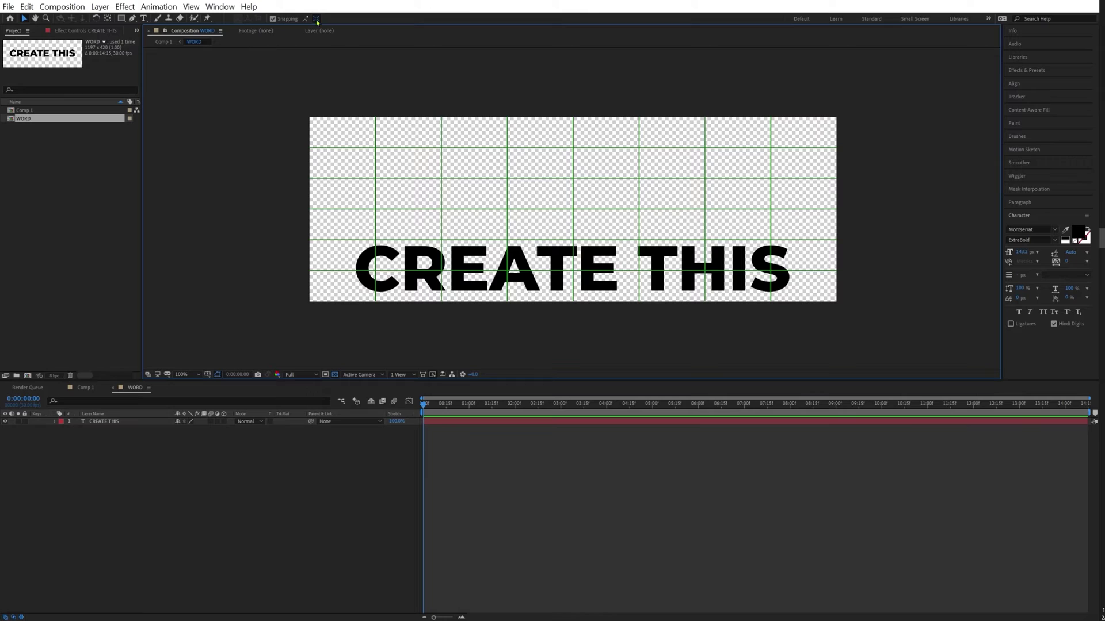
Return to Comp 1, find the CC RepeTile effect and apply it to the WORD layer
left_click(164, 42)
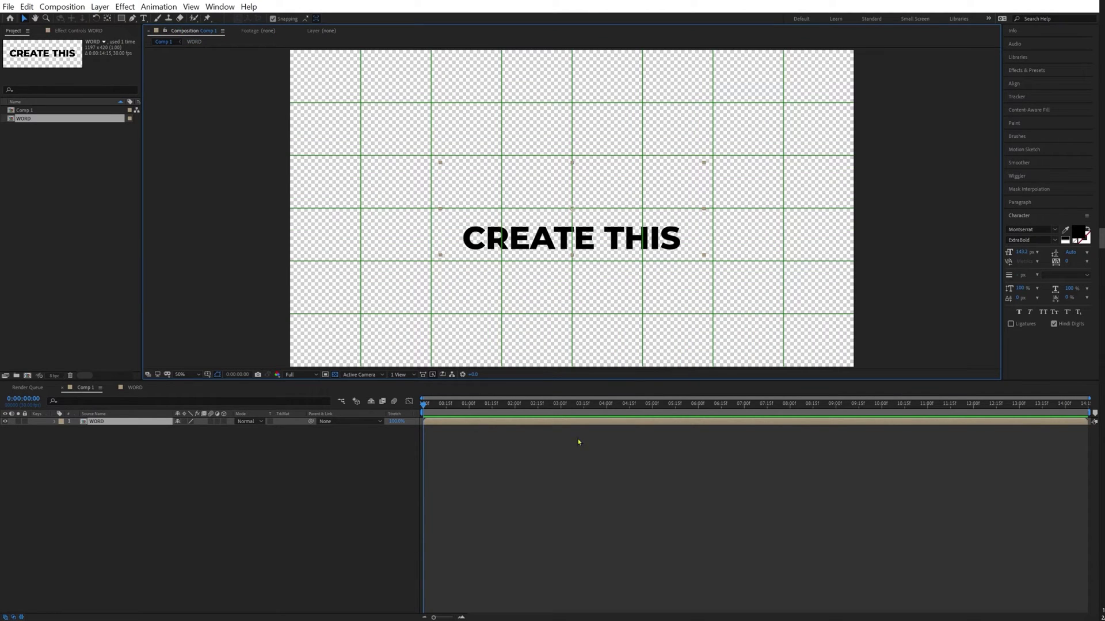
left_click(504, 410)
left_click(1019, 69)
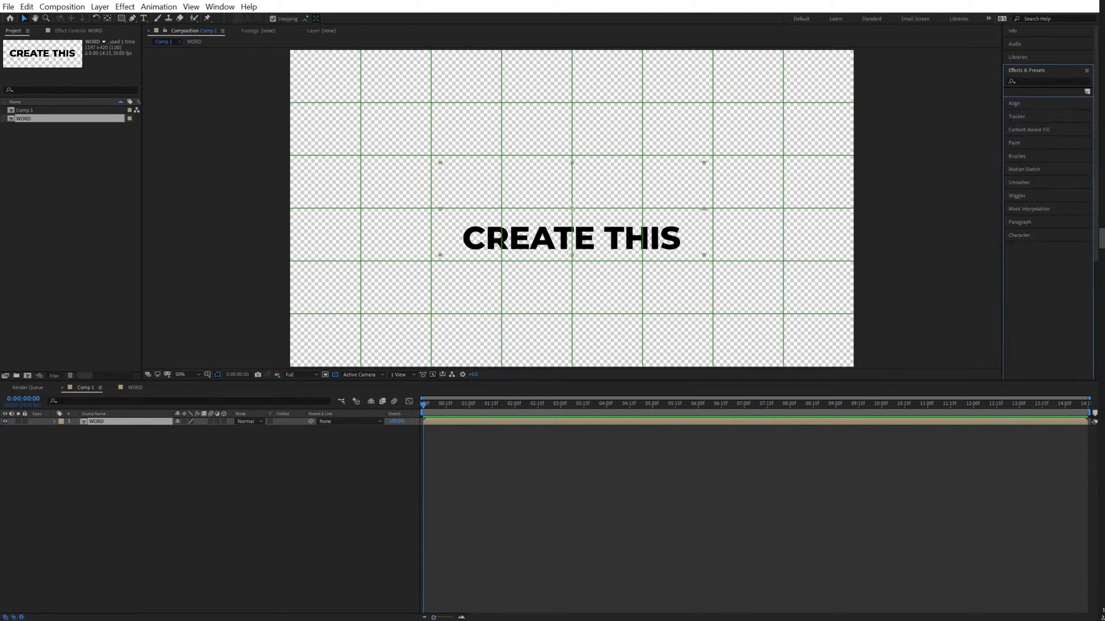
type("repetile")
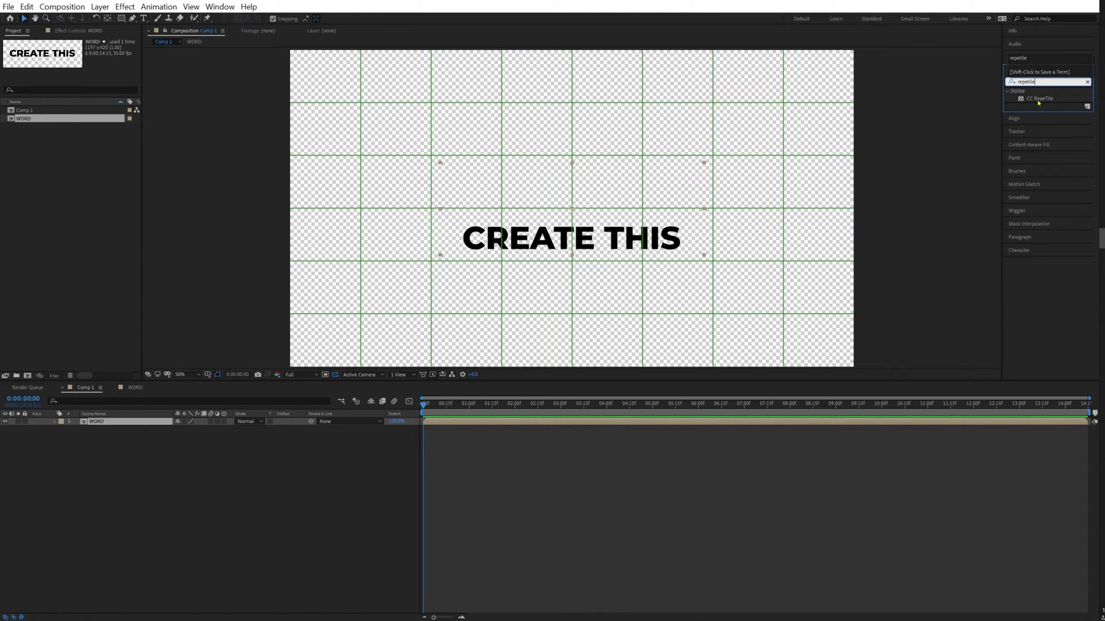
left_click_drag(1039, 100, 462, 427)
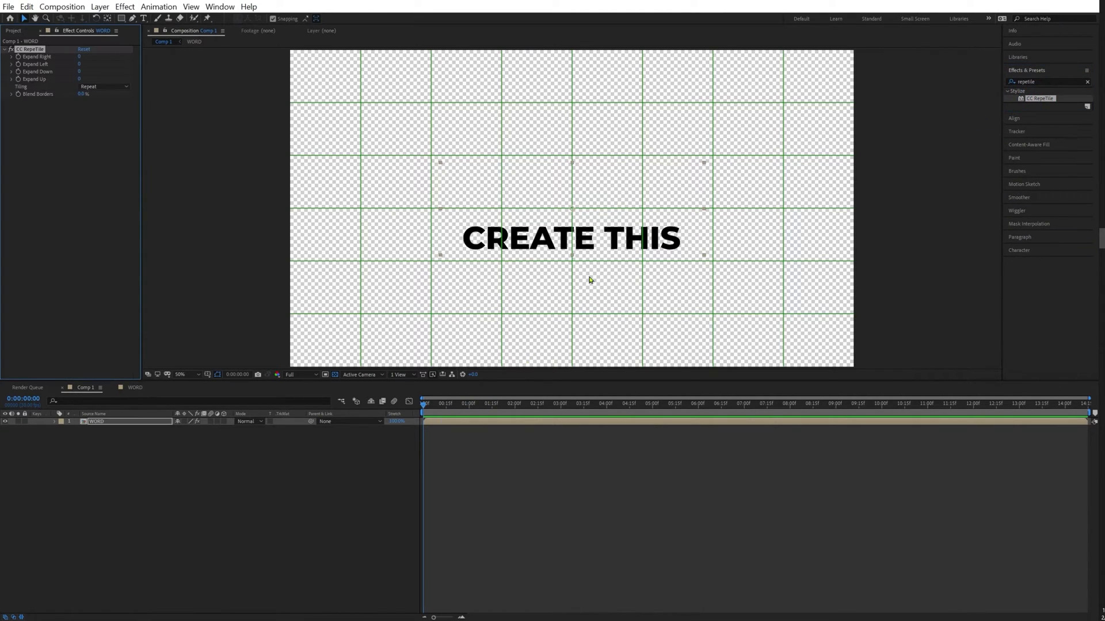
Increase CC RepeTile's Expand Left and Expand Right until the text tiles across the full frame width
left_click_drag(78, 64, 230, 64)
left_click_drag(647, 87, 733, 89)
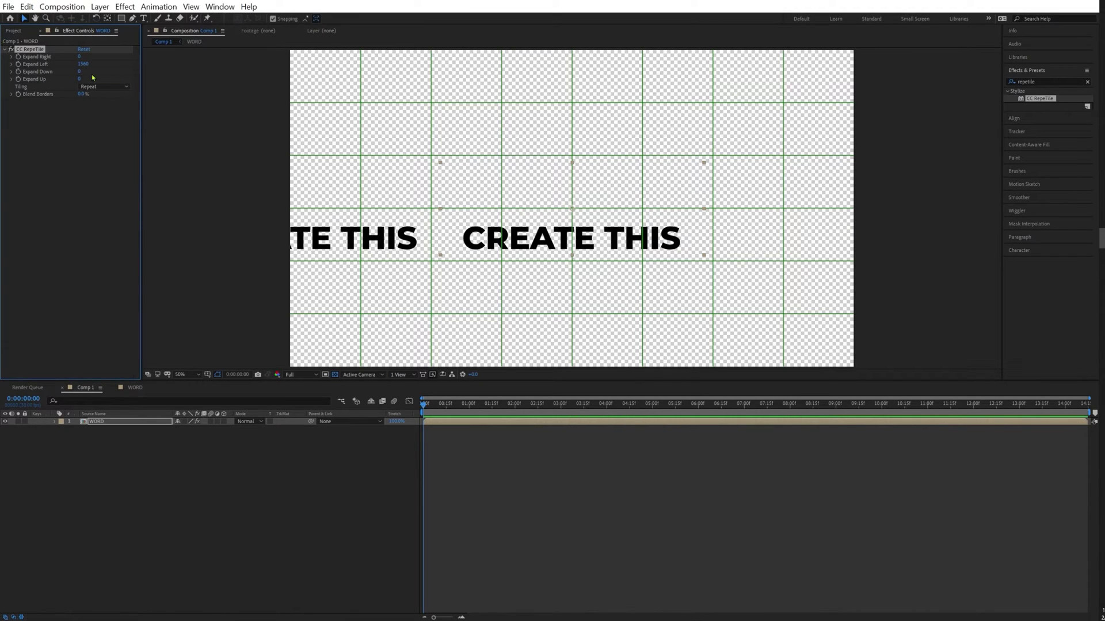
left_click_drag(79, 56, 149, 57)
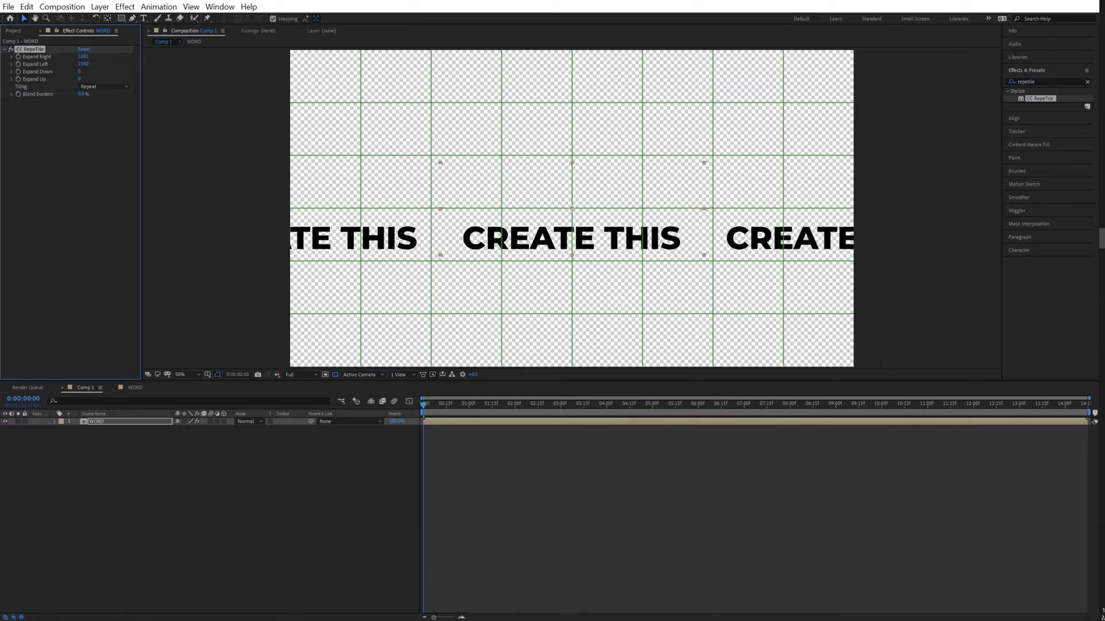
left_click_drag(808, 57, 813, 56)
Set CC RepeTile's Expand Down to 1822 and Expand Up to 1342 to fill the frame vertically
scroll(468, 138, "down", 2)
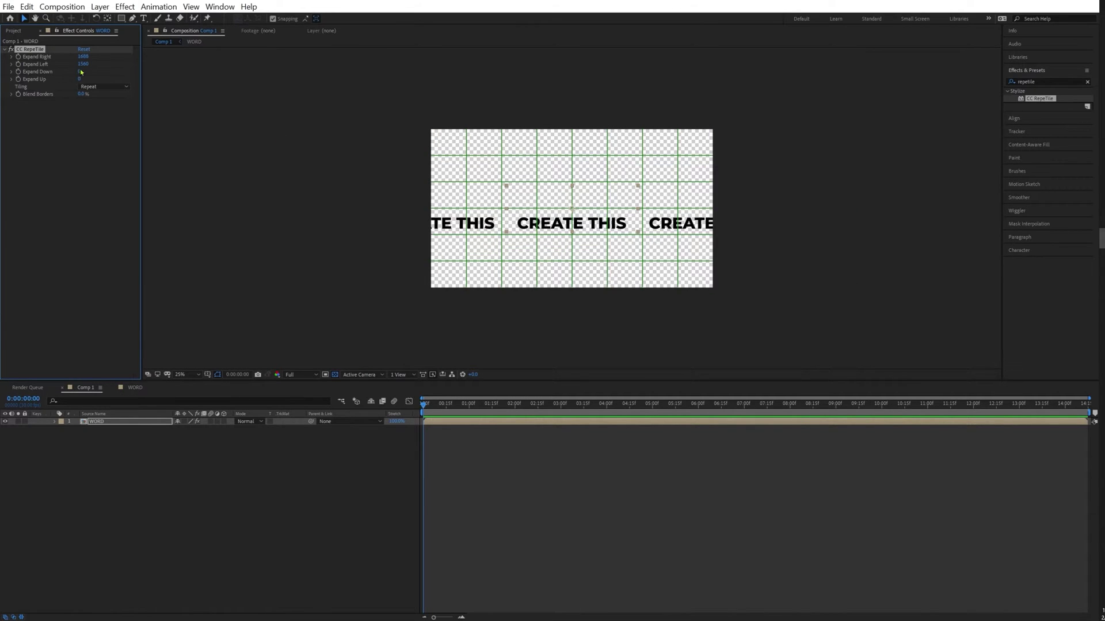
left_click_drag(79, 72, 1104, 71)
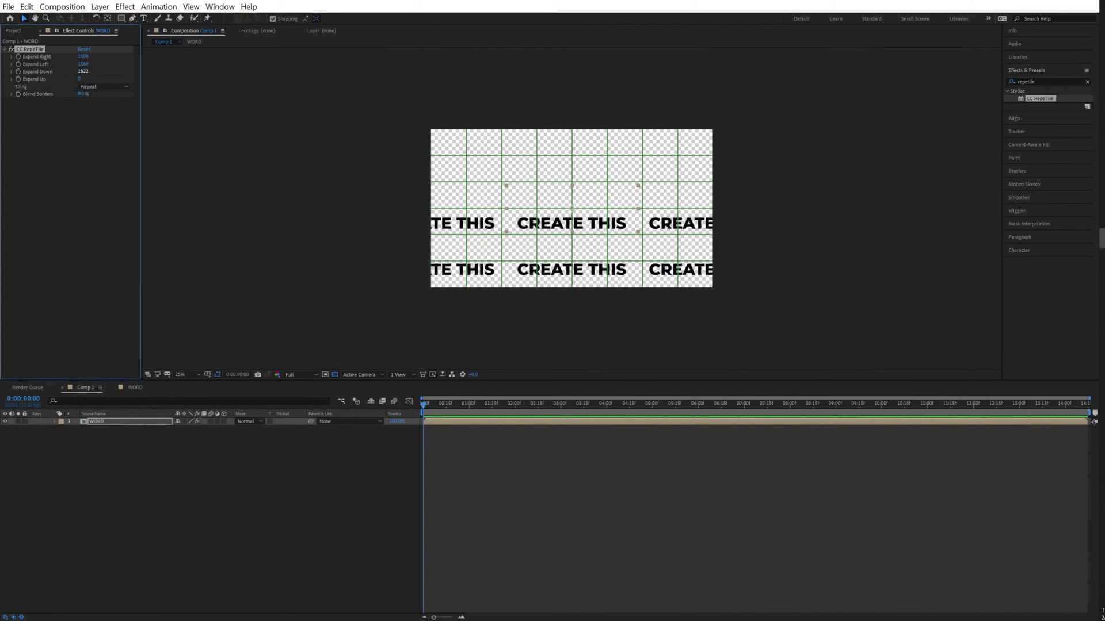
left_click_drag(79, 79, 626, 79)
key("period")
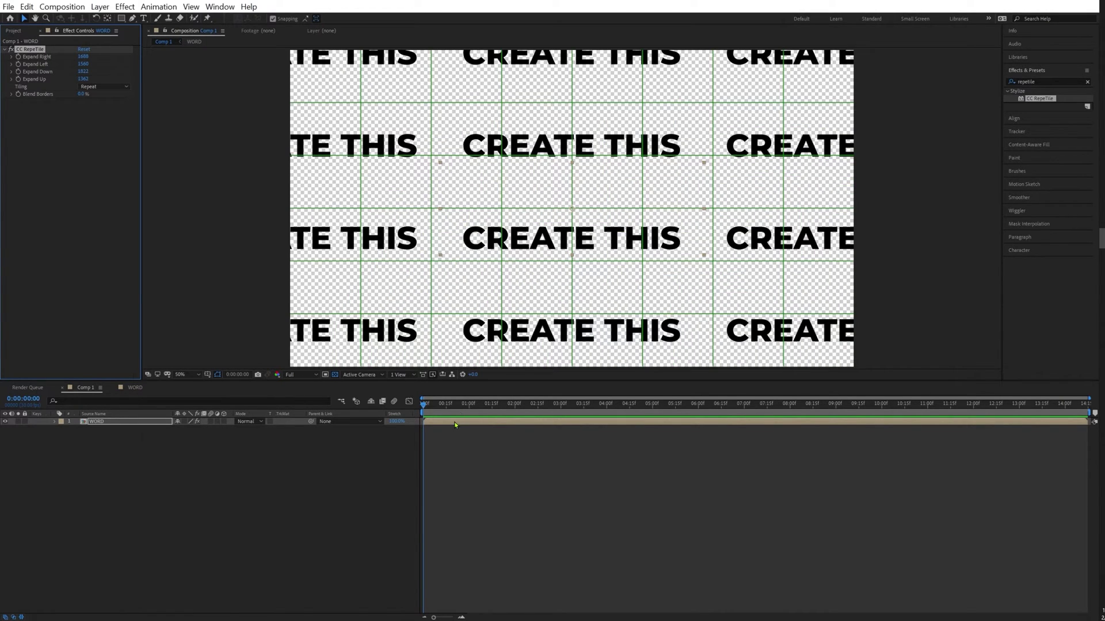
Reopen the WORD composition, set its width to 1048 px and reduce its height to tighten the tile spacing
double_click(455, 424)
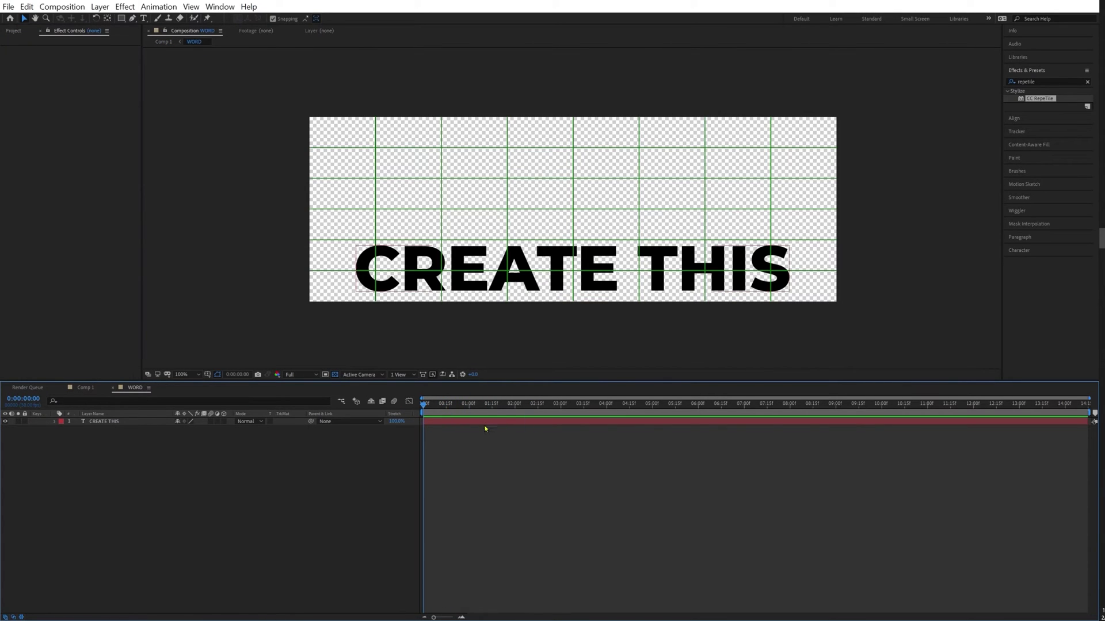
left_click(485, 422)
left_click(61, 6)
left_click(64, 34)
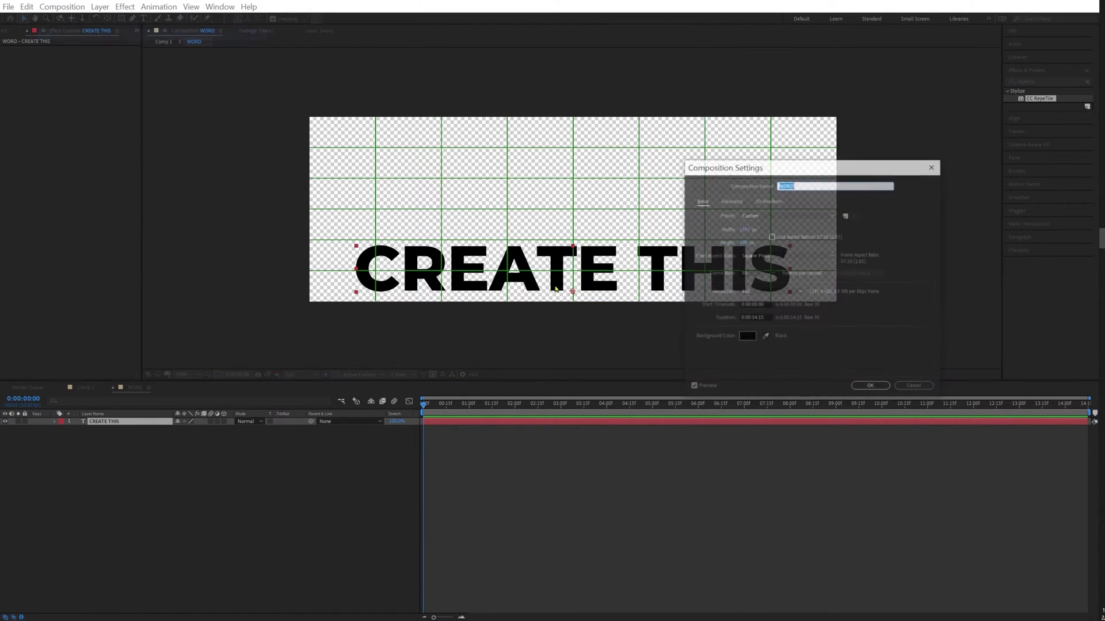
mouse_move(740, 241)
left_mouse_down()
mouse_move(802, 241)
mouse_move(741, 242)
mouse_move(748, 229)
left_mouse_up()
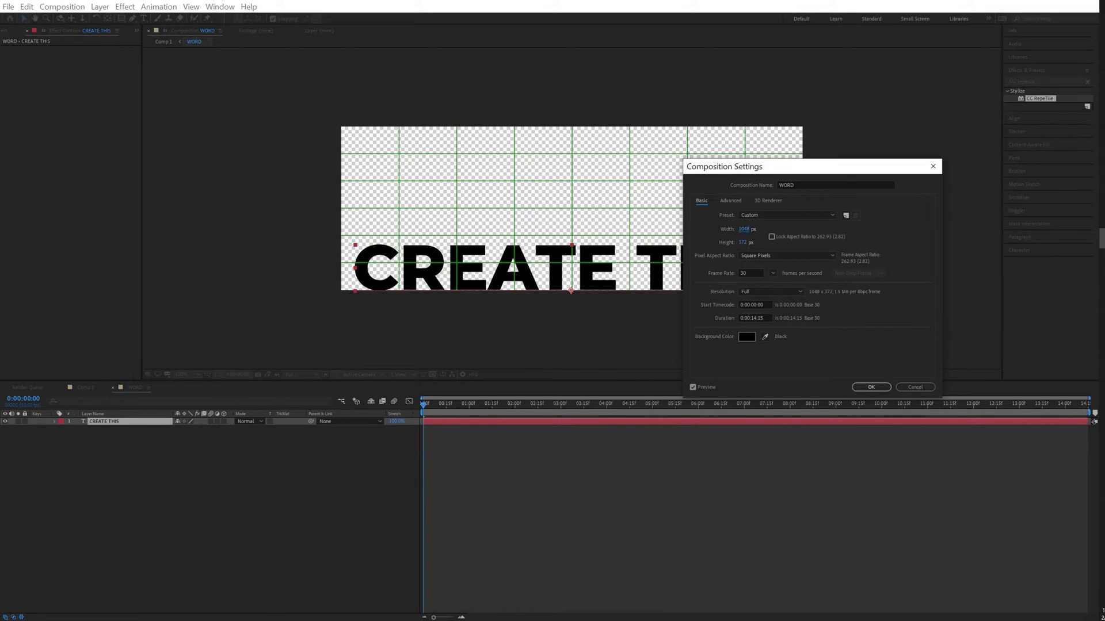
left_click_drag(748, 241, 741, 240)
left_click(871, 387)
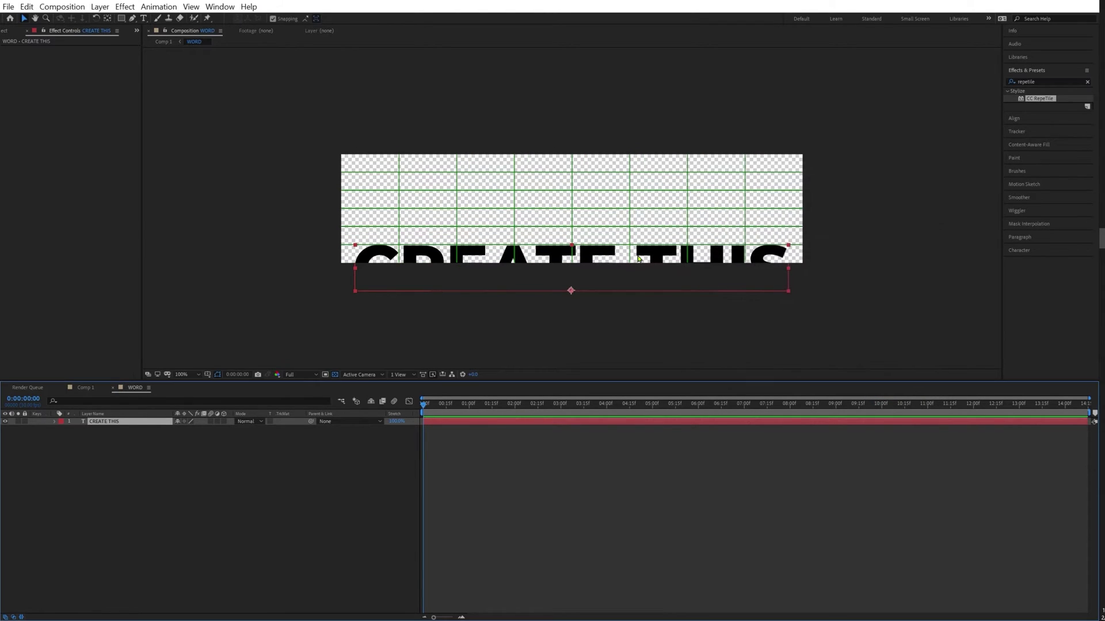
Move the CREATE THIS text up until it sits fully inside WORD's lower edge, and return to Comp 1 to check the tiling
left_click_drag(637, 254, 636, 244)
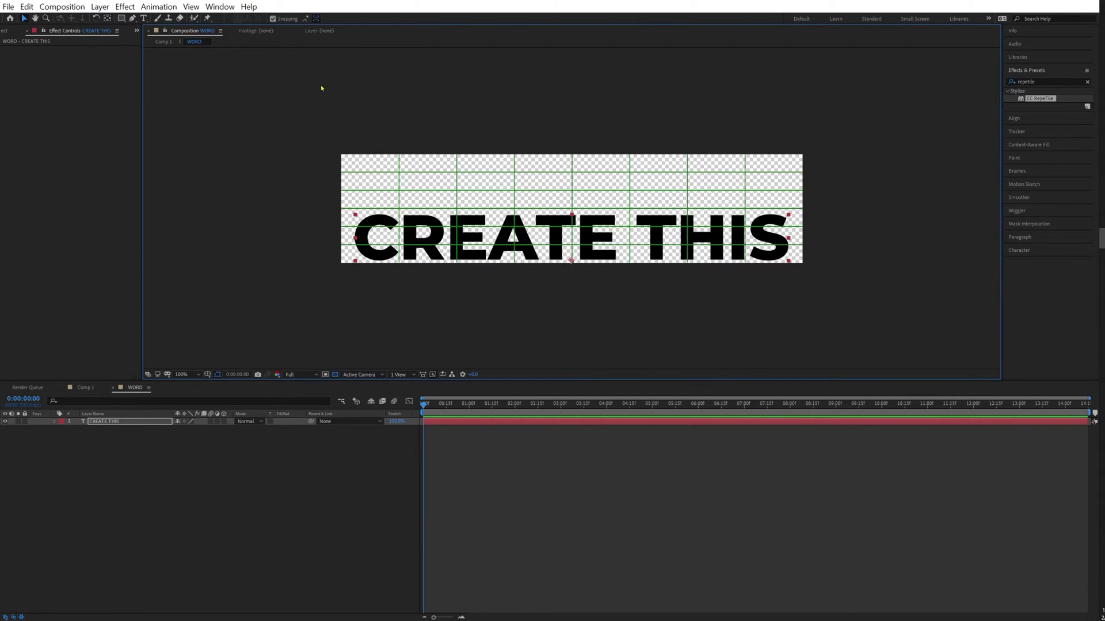
left_click(164, 42)
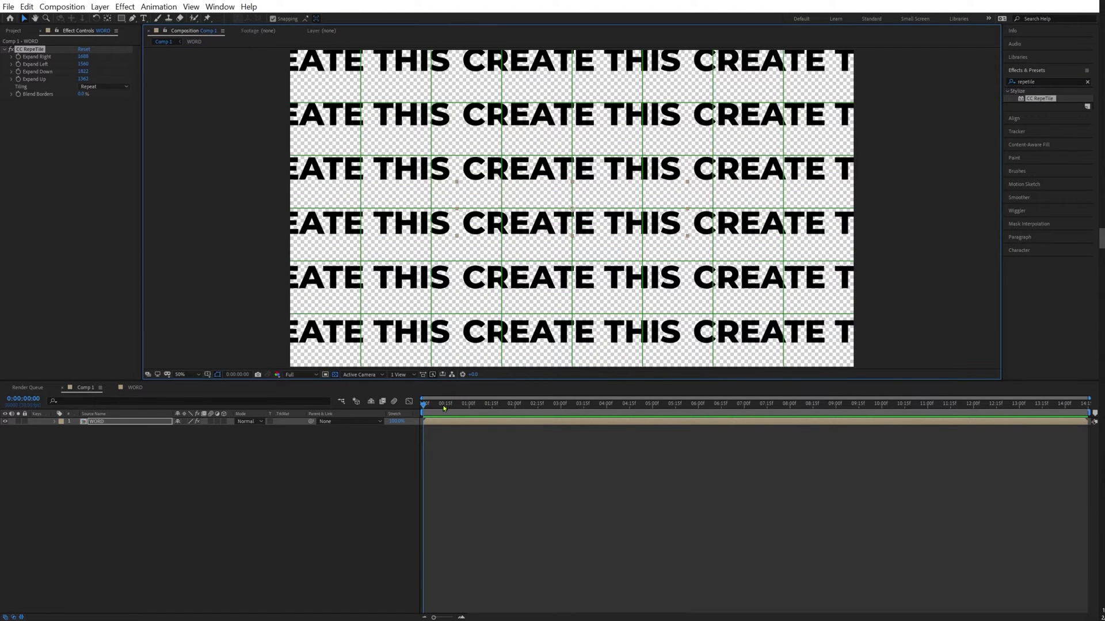
scroll(567, 253, "down", 2)
scroll(604, 238, "up", 4)
scroll(641, 225, "down", 2)
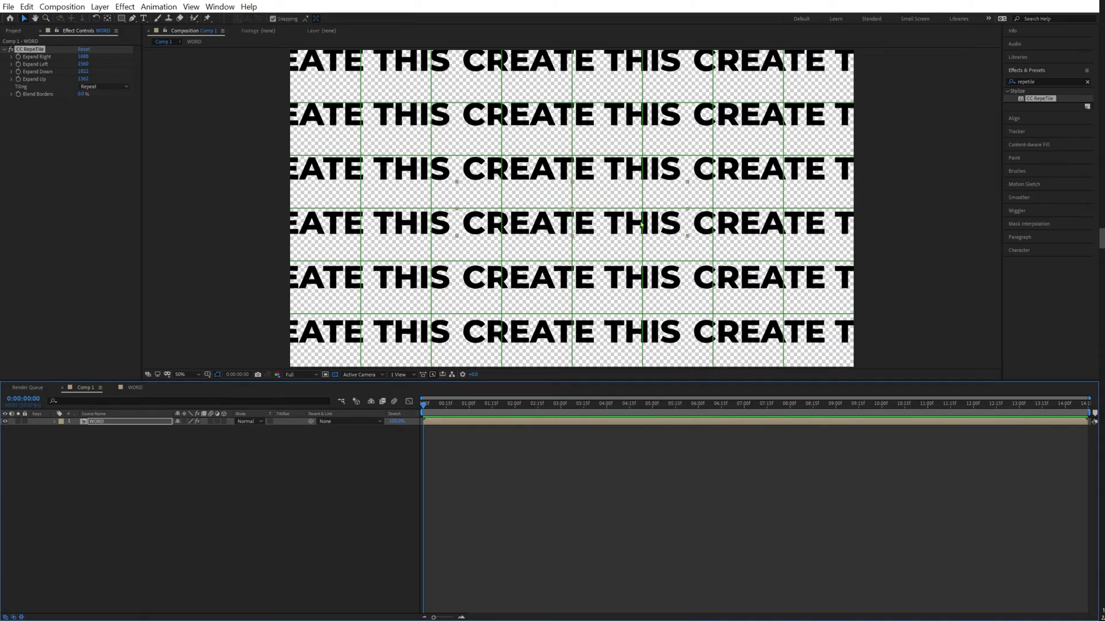
Add a Position keyframe to the WORD layer at the start and move the current time to 1 second
left_click(378, 503)
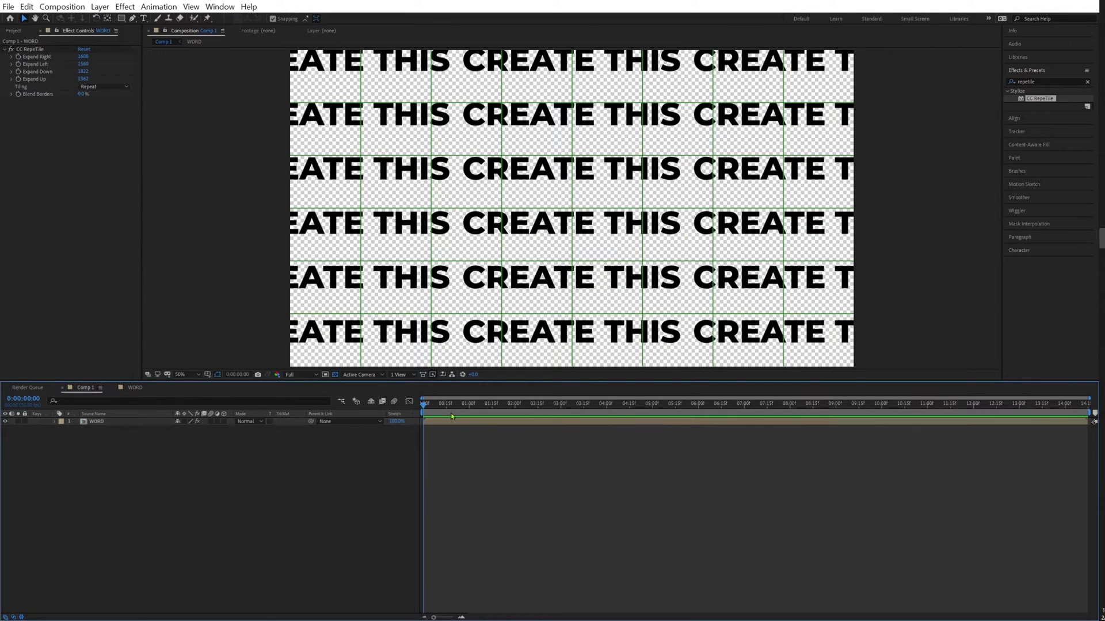
left_click(451, 423)
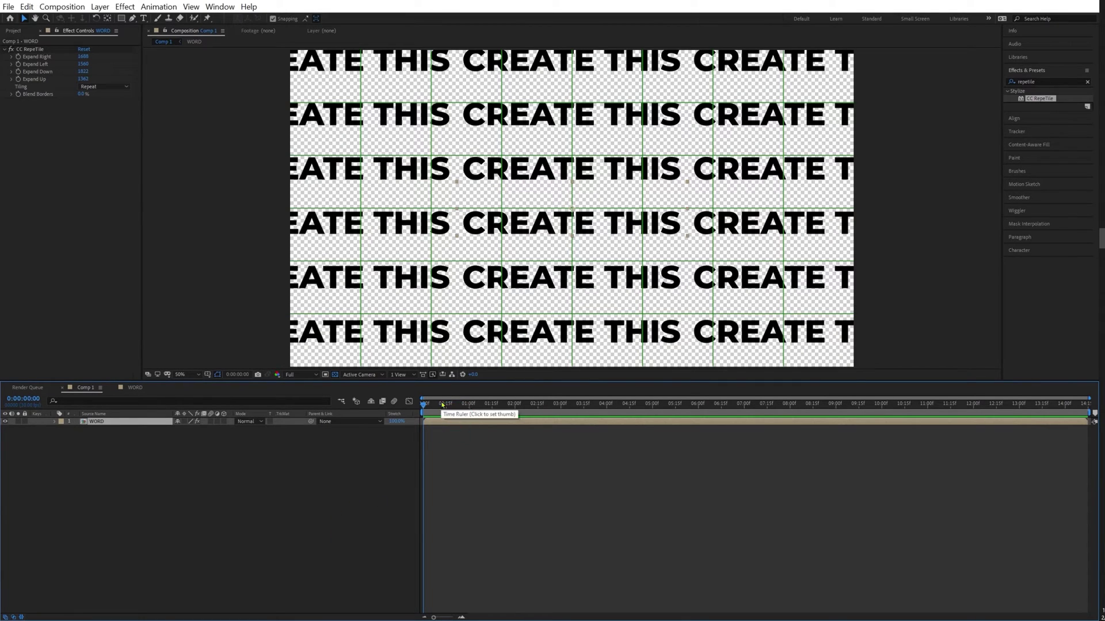
key("p")
left_click(127, 433)
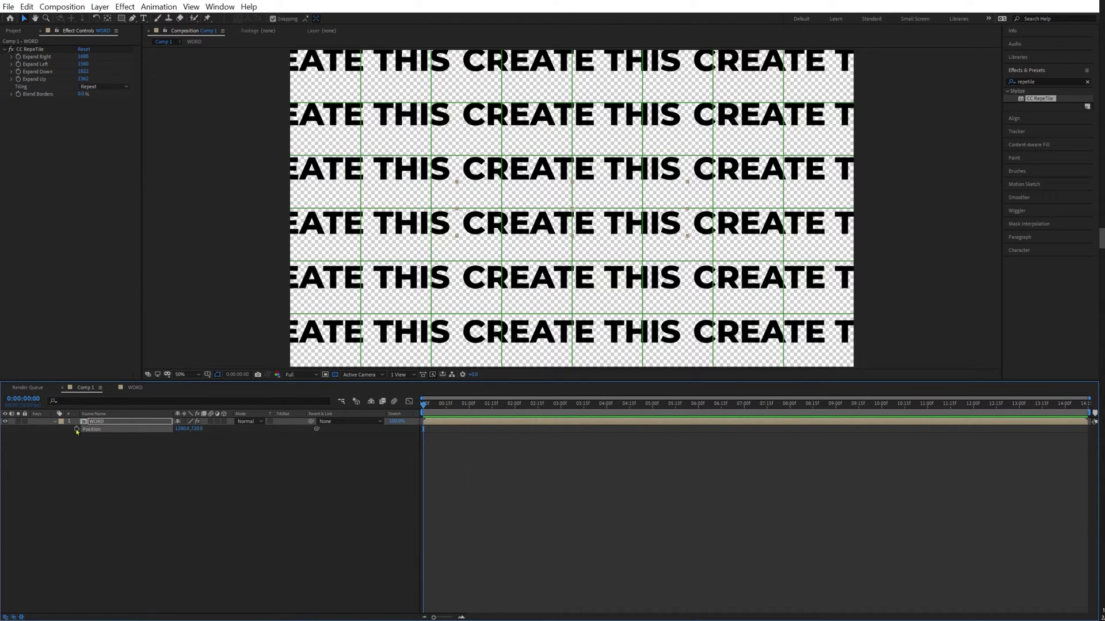
key("alt+shift+p")
left_click_drag(424, 410, 469, 415)
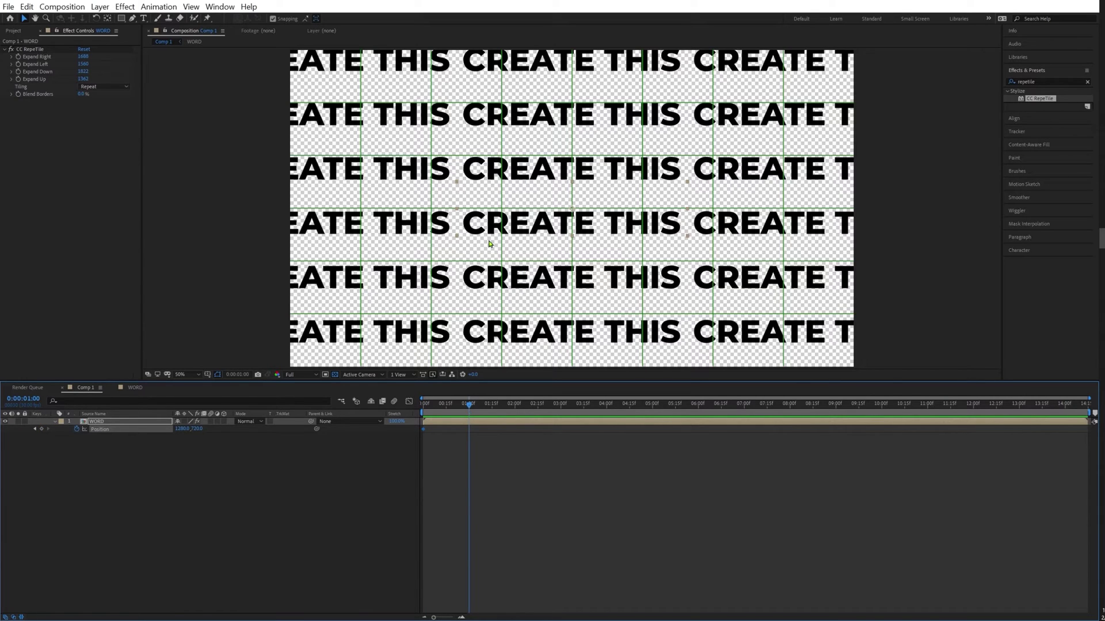
Show the rulers and place a vertical guide against the left edge of the C in a middle CREATE
key("ctrl+r")
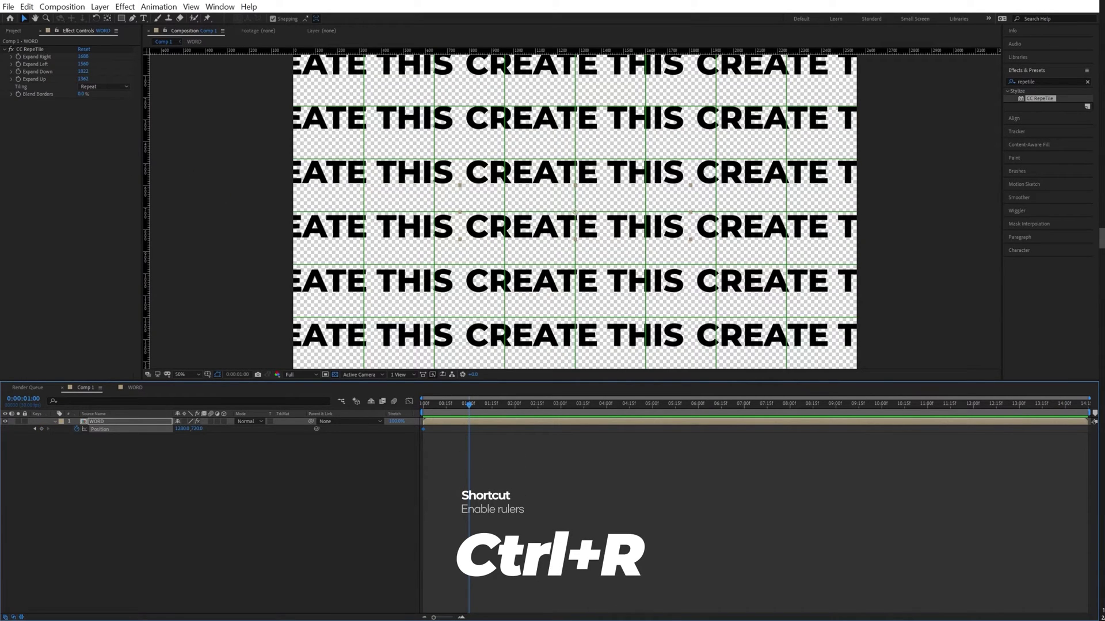
left_click_drag(144, 161, 708, 216)
scroll(478, 161, "up", 1)
scroll(692, 219, "up", 1)
scroll(691, 218, "up", 2)
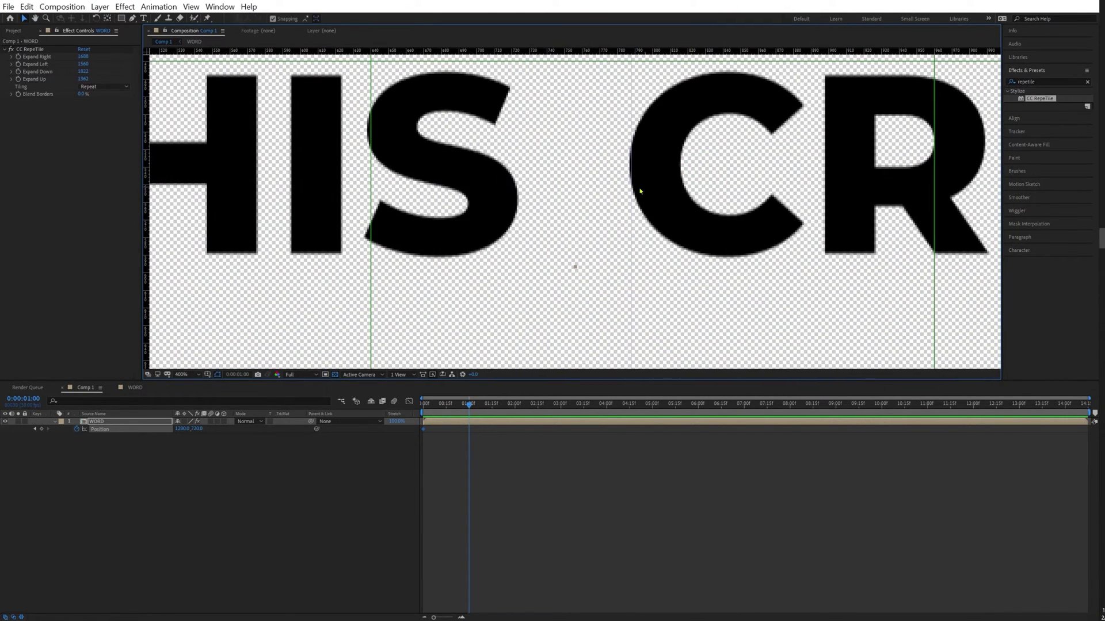
scroll(646, 185, "down", 4)
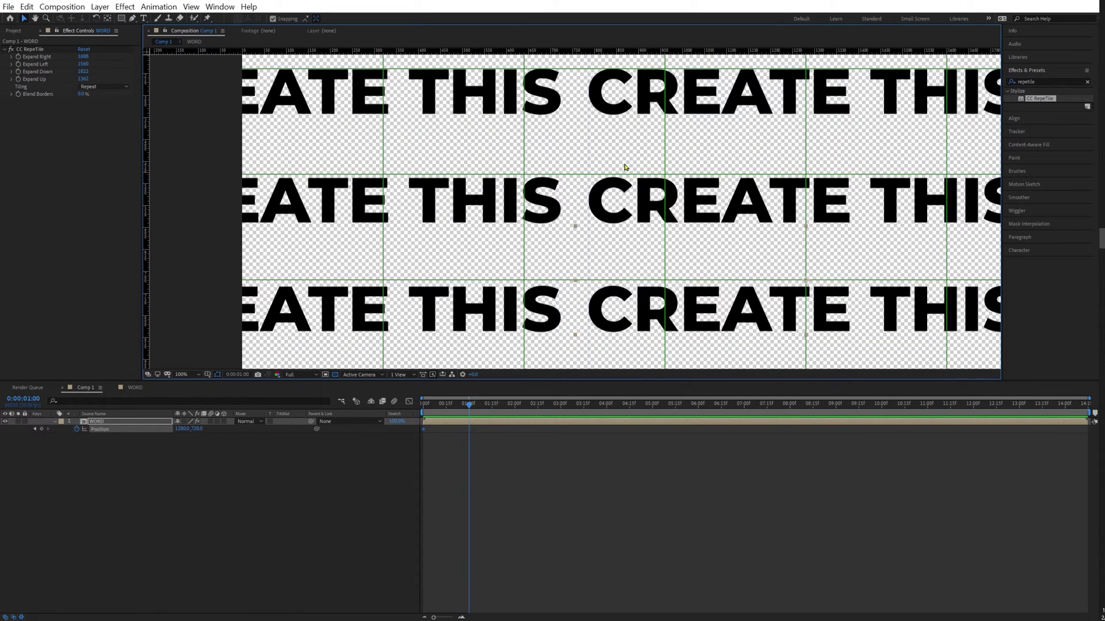
scroll(625, 167, "up", 4)
scroll(616, 178, "down", 5)
scroll(614, 183, "up", 4)
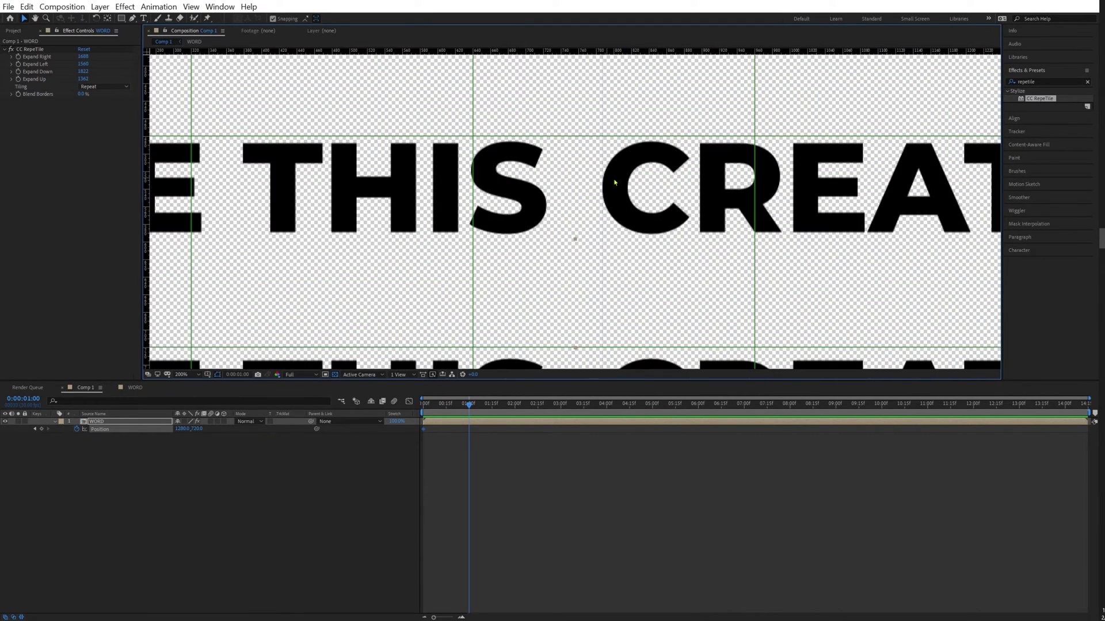
scroll(612, 158, "down", 2)
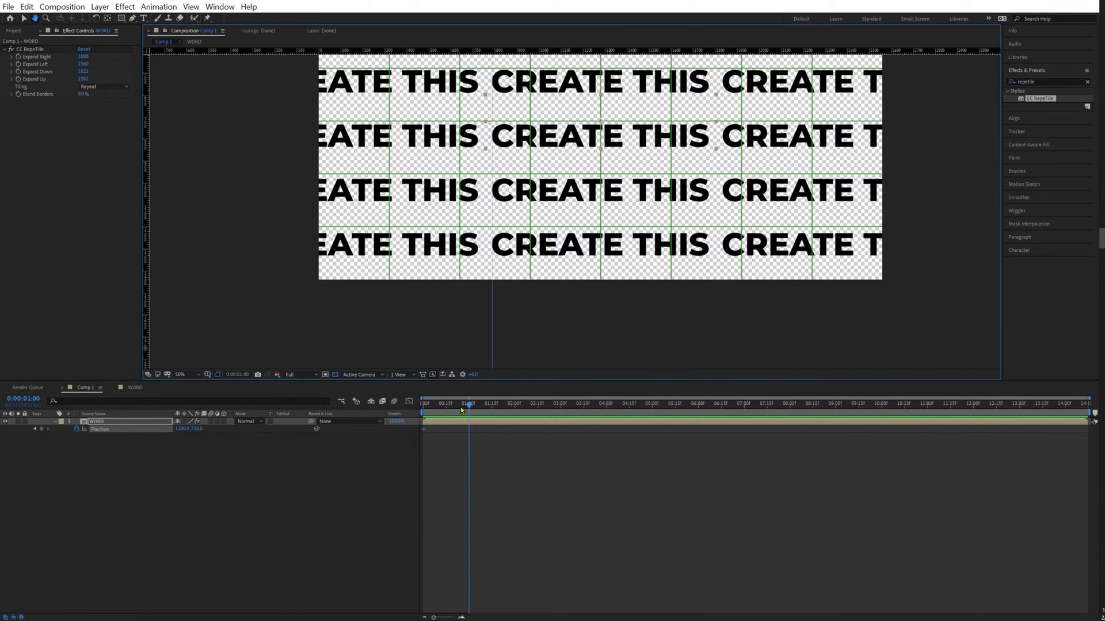
left_click_drag(617, 165, 649, 299)
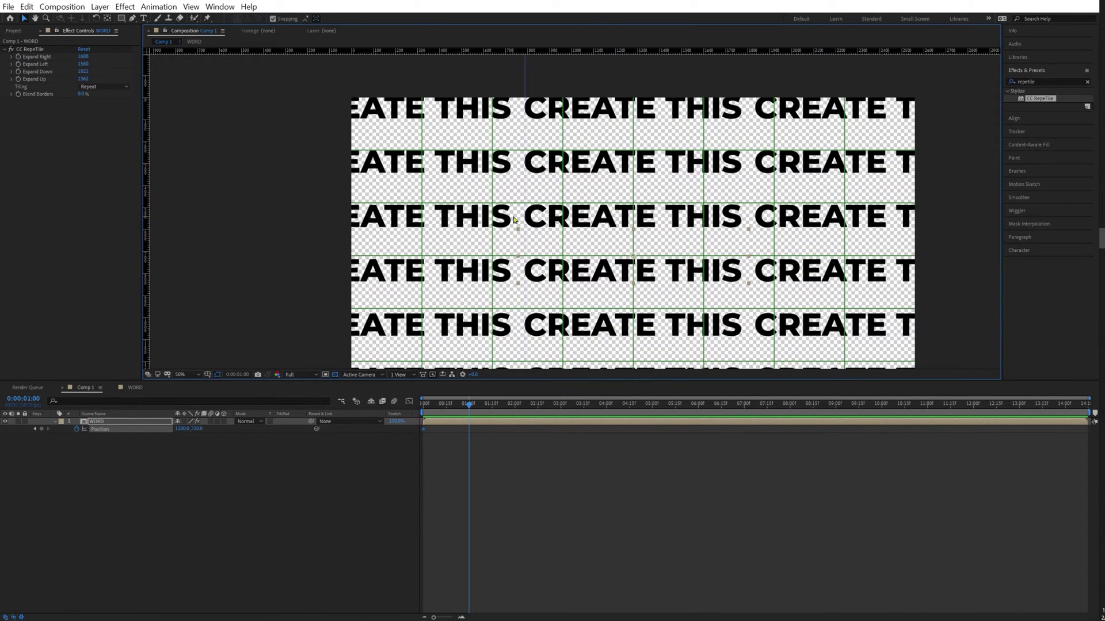
Keyframe the WORD layer's Position at 1 second by shifting it left one full tile, nudging it until the C meets the guide
left_click(761, 216)
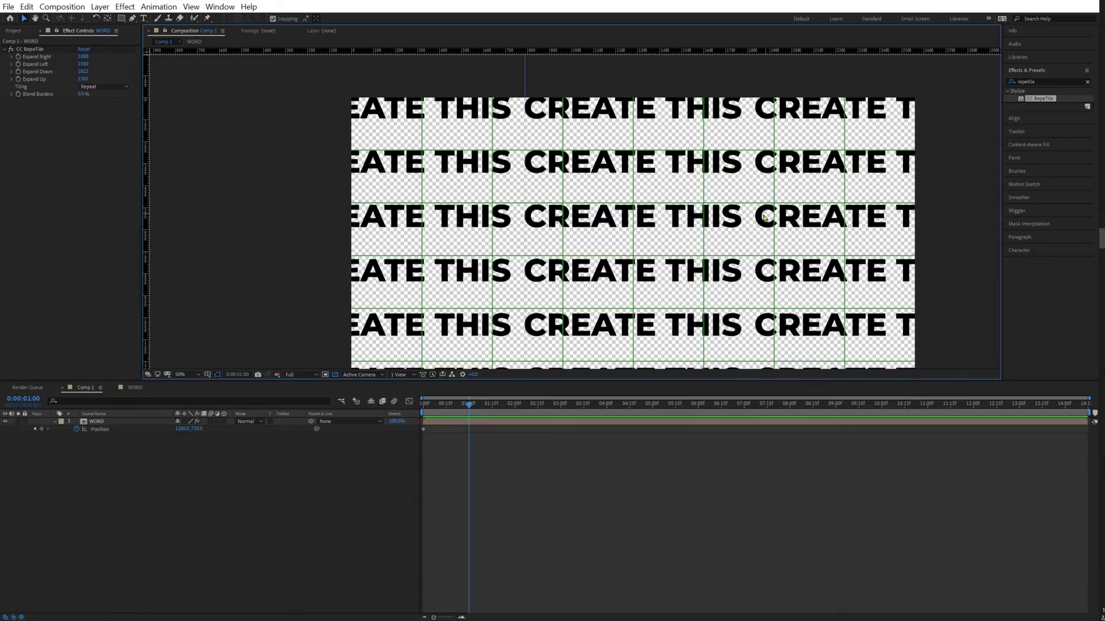
left_click(560, 268)
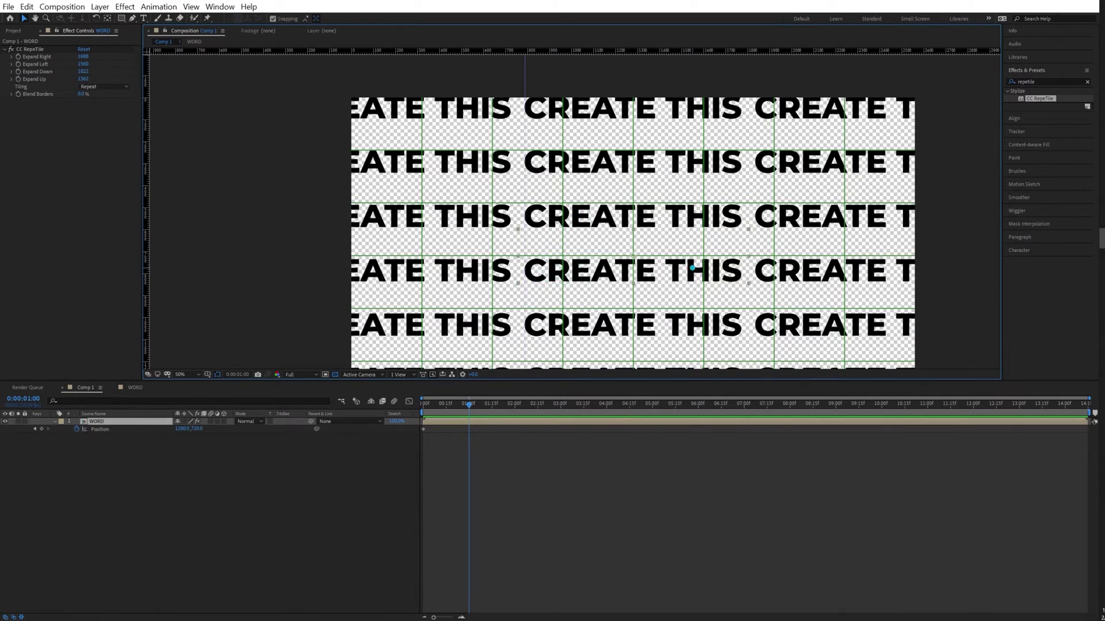
left_click_drag(692, 268, 462, 268)
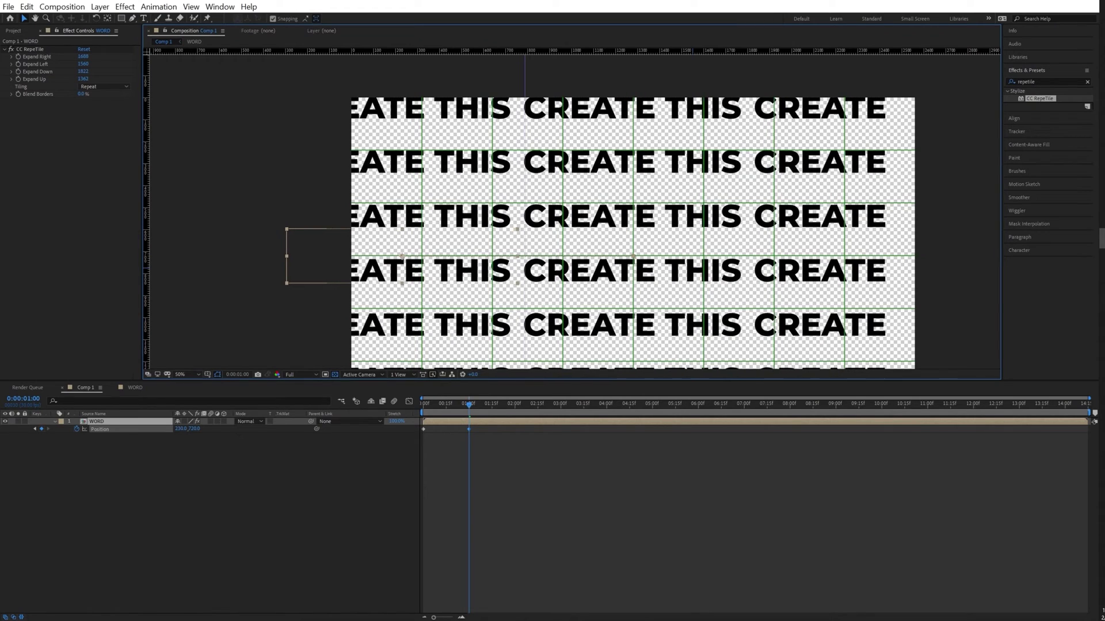
scroll(517, 205, "up", 4)
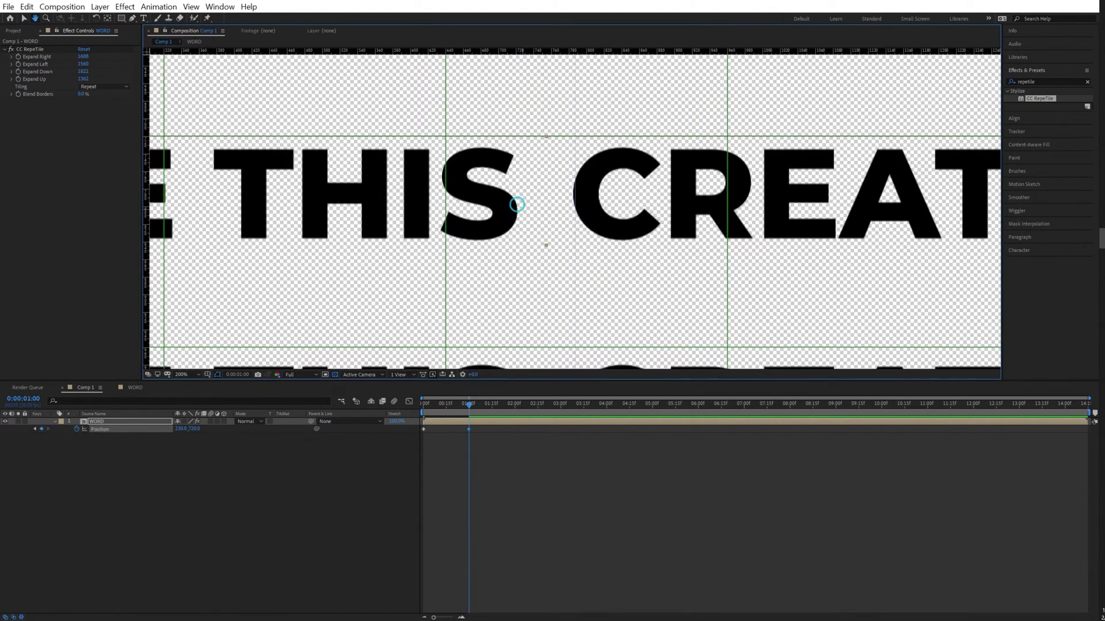
scroll(573, 207, "up", 2)
key("shift+Right")
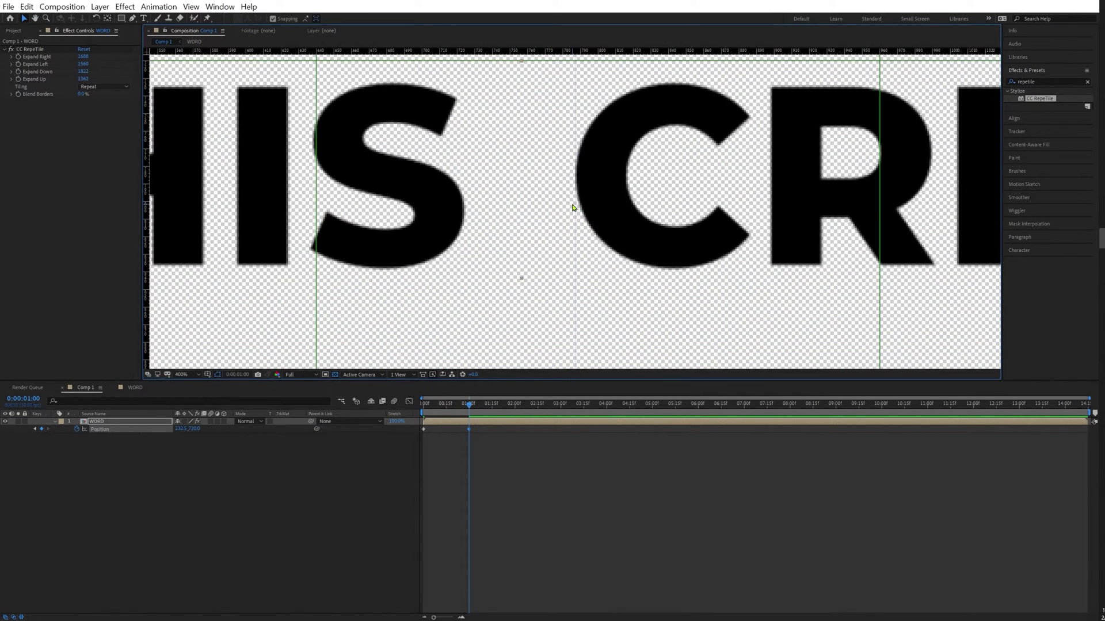
key("Left")
key("Left")
key("Left")
scroll(573, 208, "down", 6)
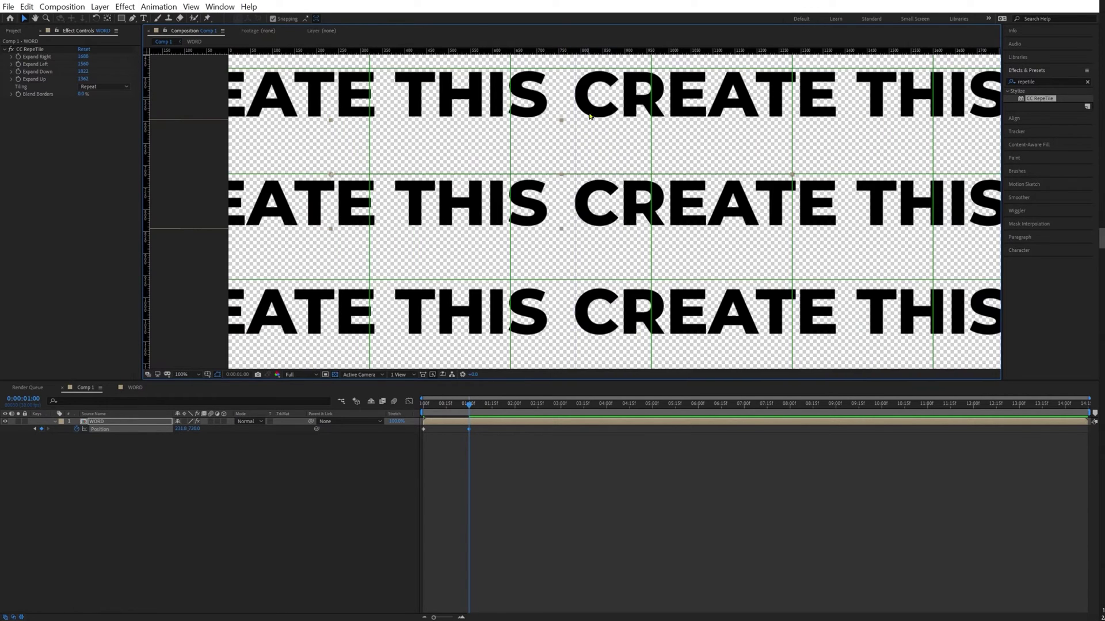
left_click(200, 486)
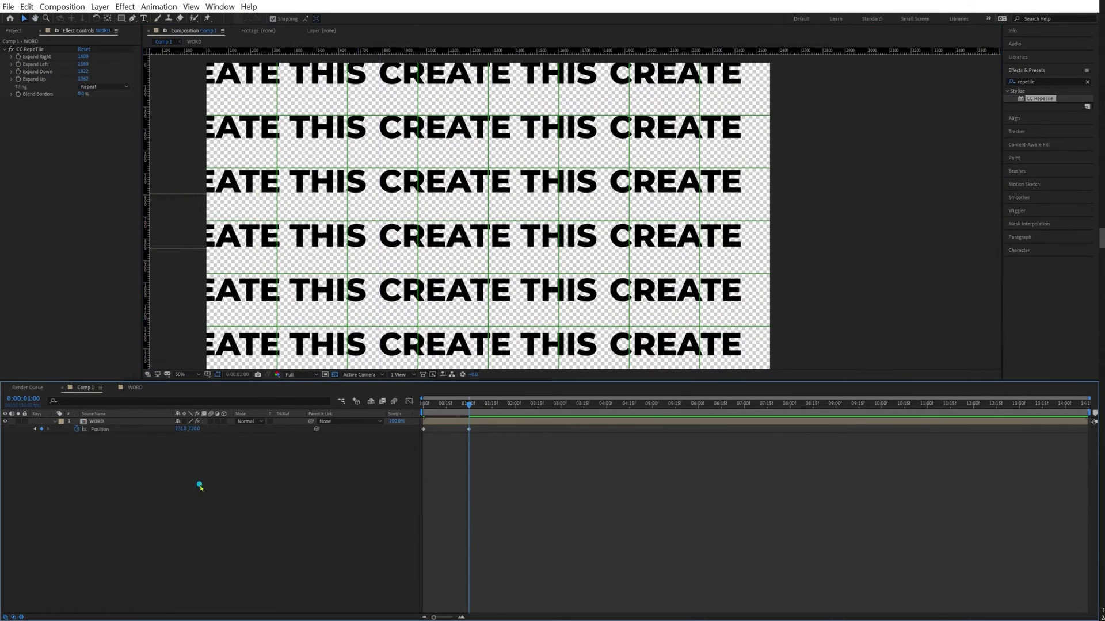
Add the expression loopOut("cycle") to WORD's Position and preview the looping movement
left_click(76, 429, "alt")
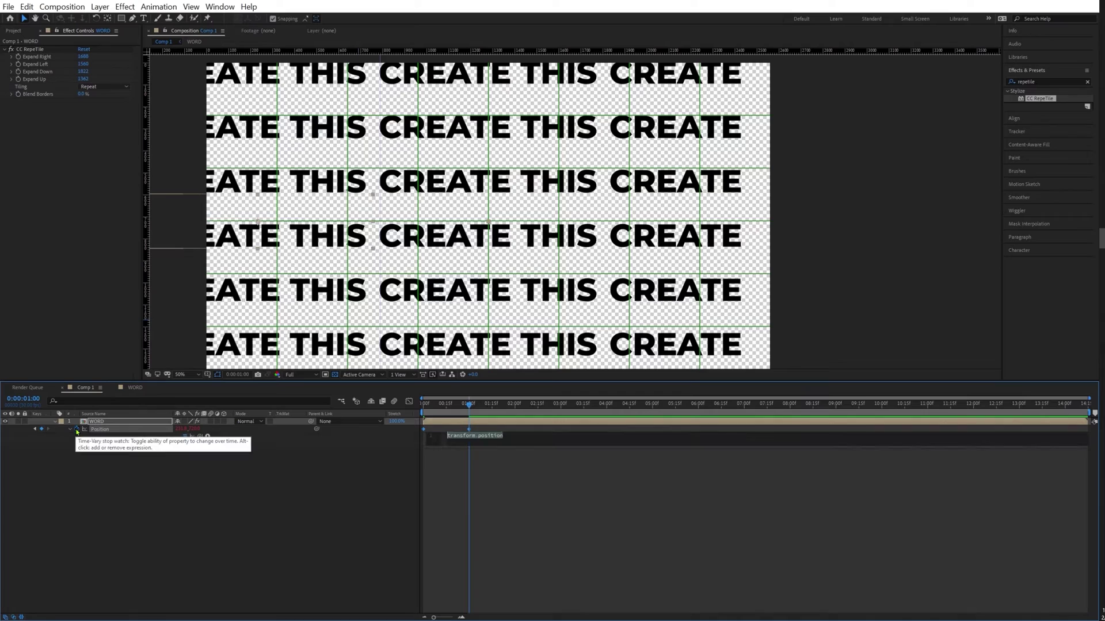
type("loop")
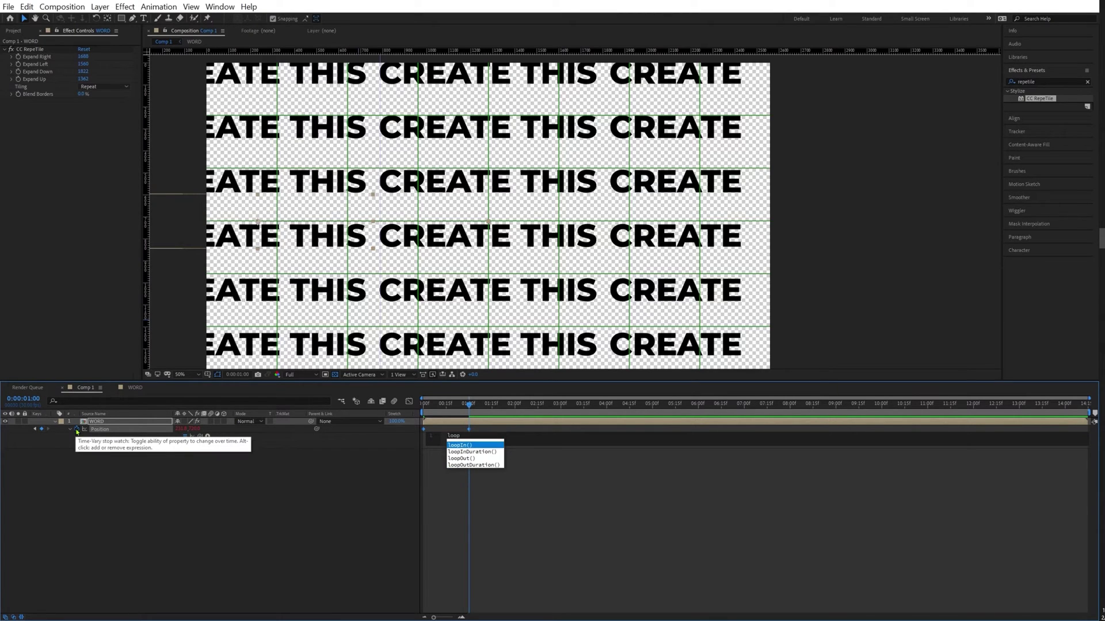
key("Down")
key("Down")
key("Return")
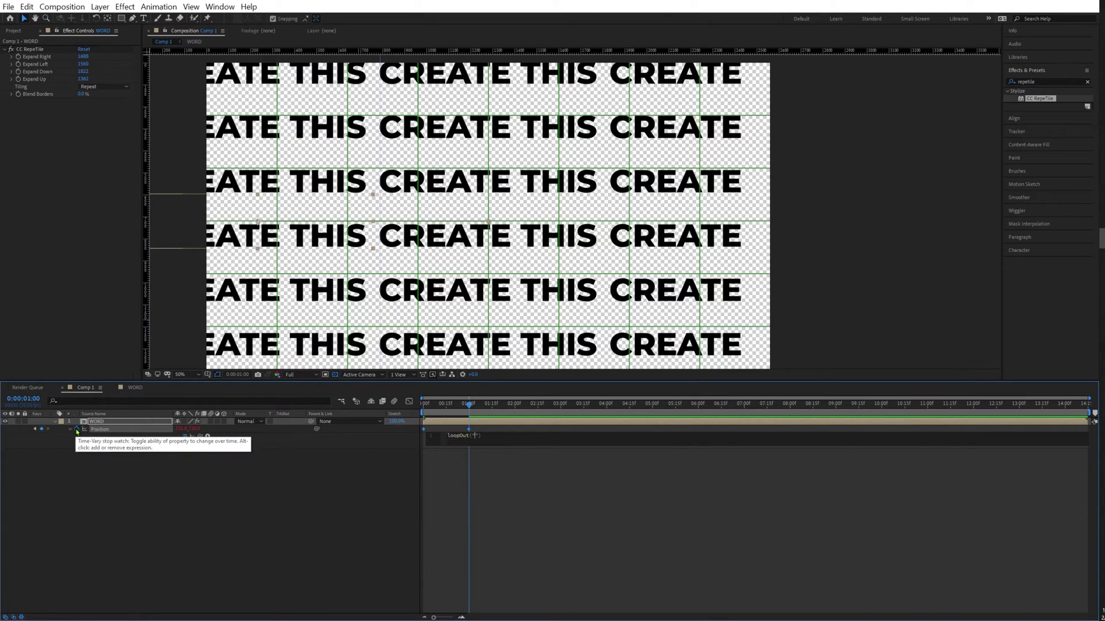
type("\"")
key("Down")
key("Return")
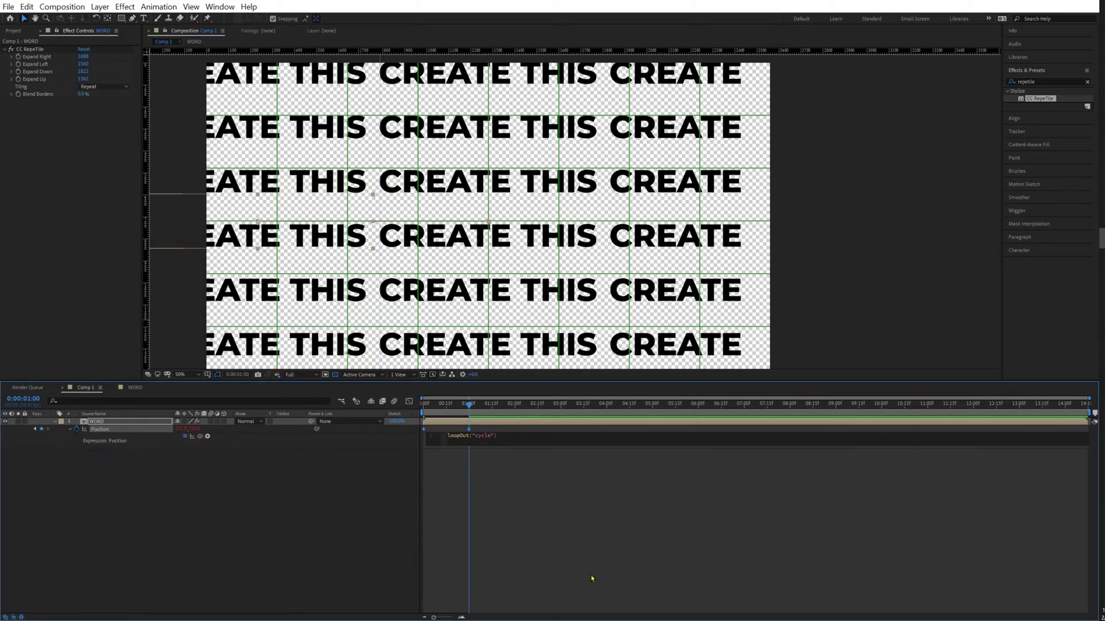
left_click(601, 538)
key("space")
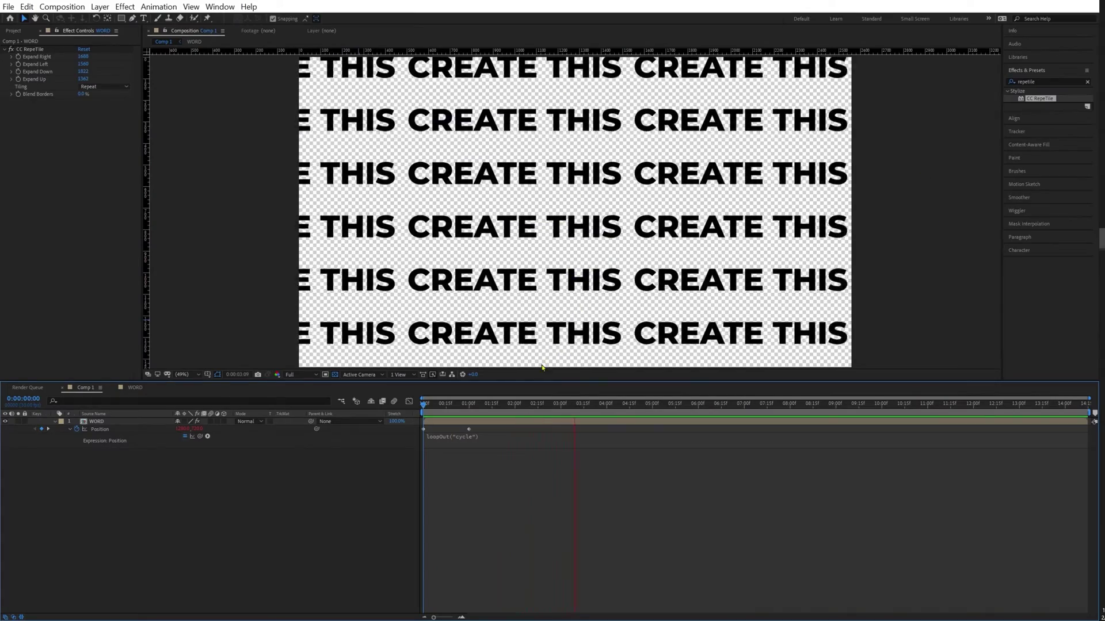
Increase CC RepeTile's Expand Right until the text fills the frame's right edge at 1 second, and preview the loop
left_click(476, 407)
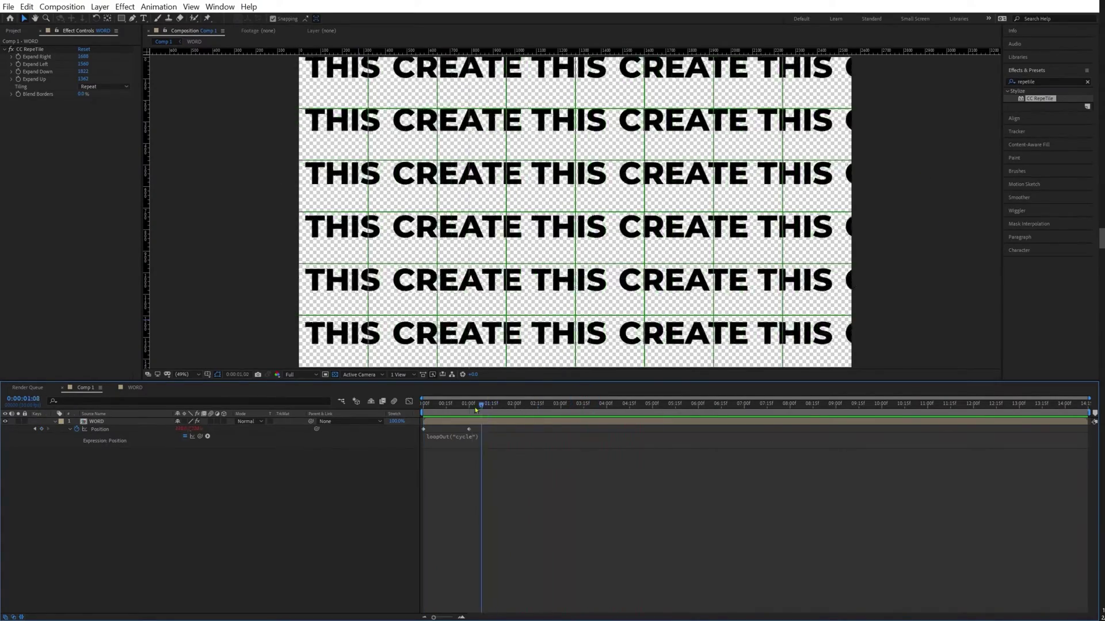
left_click_drag(475, 407, 470, 405)
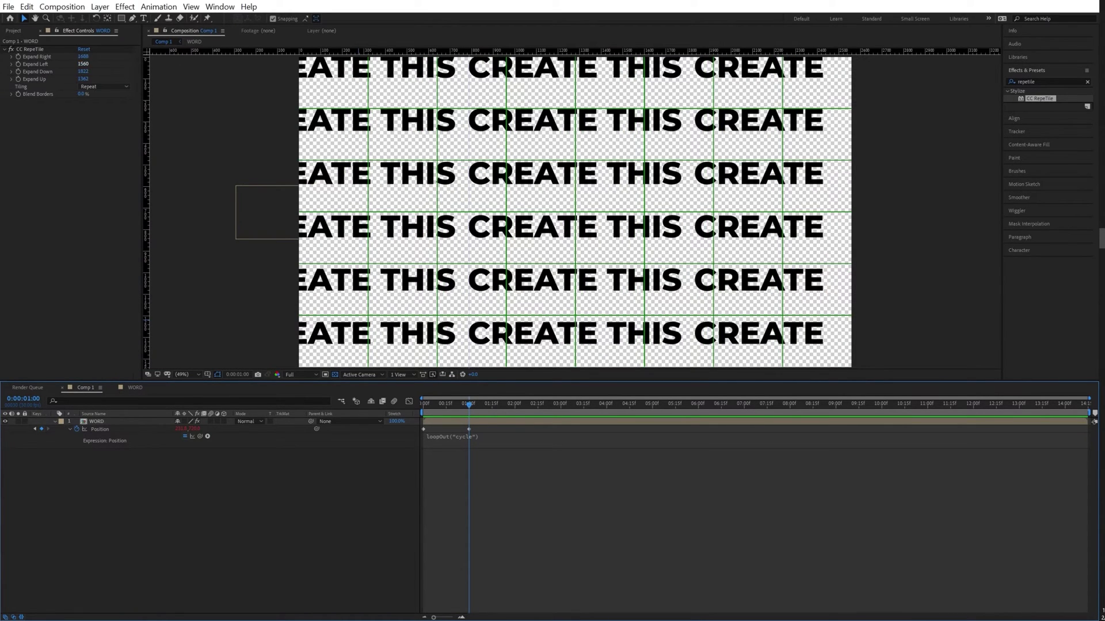
left_click_drag(79, 56, 92, 56)
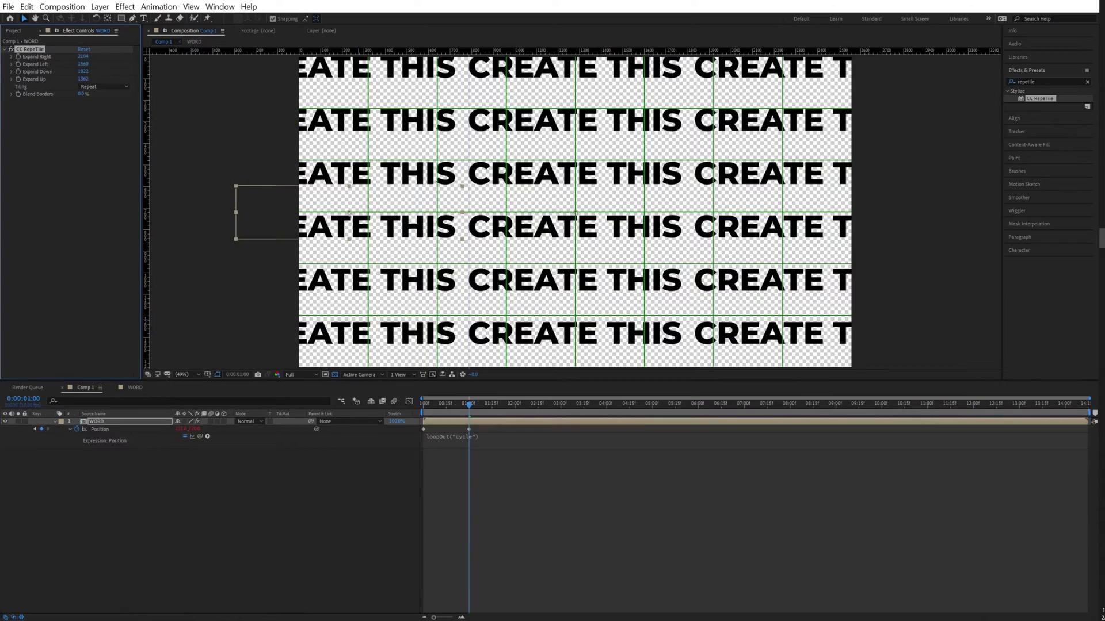
key("space")
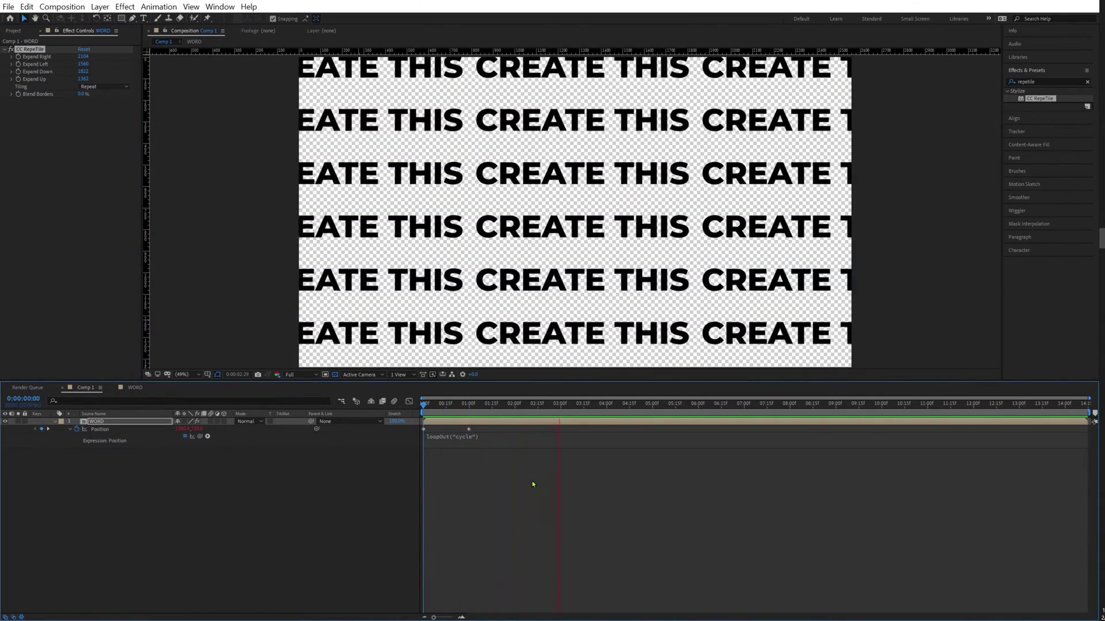
Duplicate the WORD layer and reveal the copy's keyframed properties
left_click(552, 425)
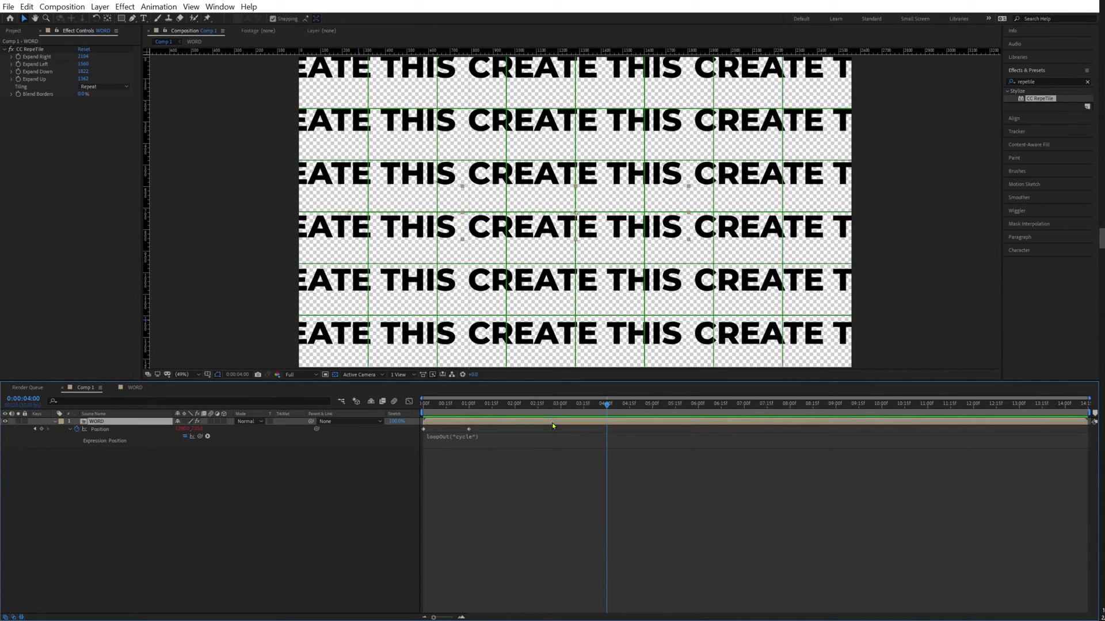
key("ctrl+d")
key("u")
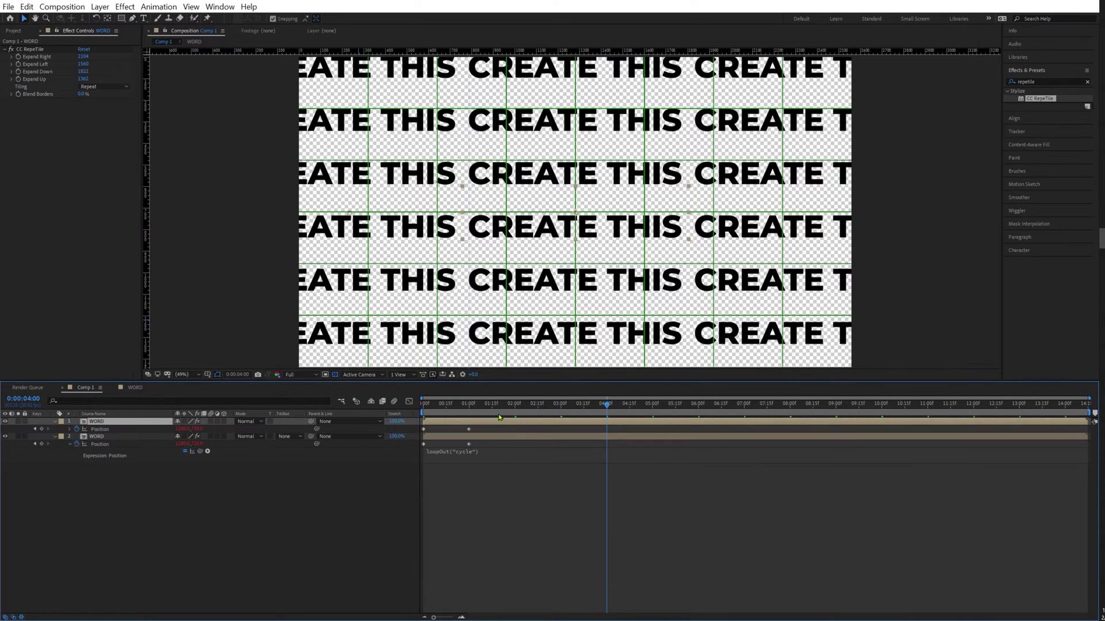
Select both Position keyframes of the upper WORD layer and shift them down to Y 840, filling the gaps between the rows
left_click_drag(484, 405, 419, 426)
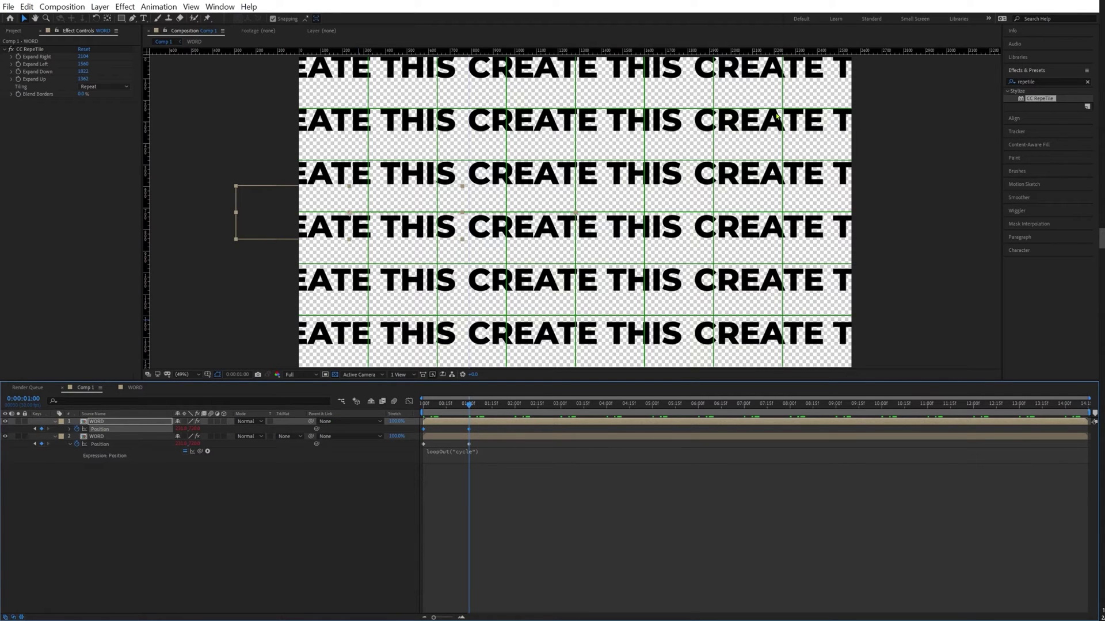
key("shift+Down")
key("shift+Down")
key("shift+Down")
key("shift+Down")
key("shift+Down")
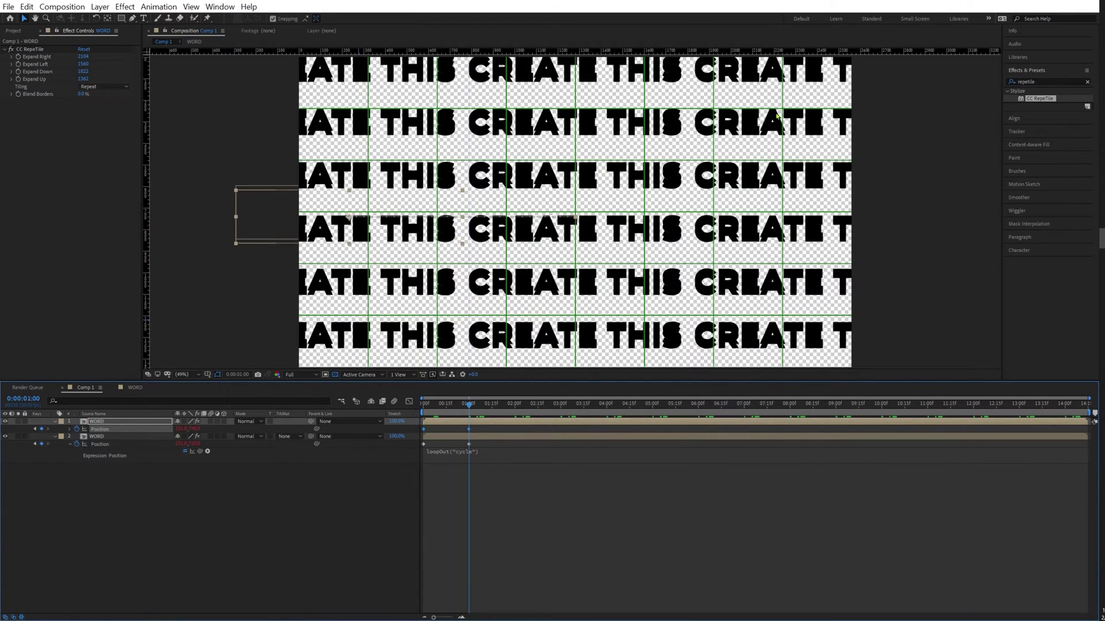
key("shift+Down")
key("shift+Down")
key("shift+Down")
key("shift+Down")
key("shift+Down")
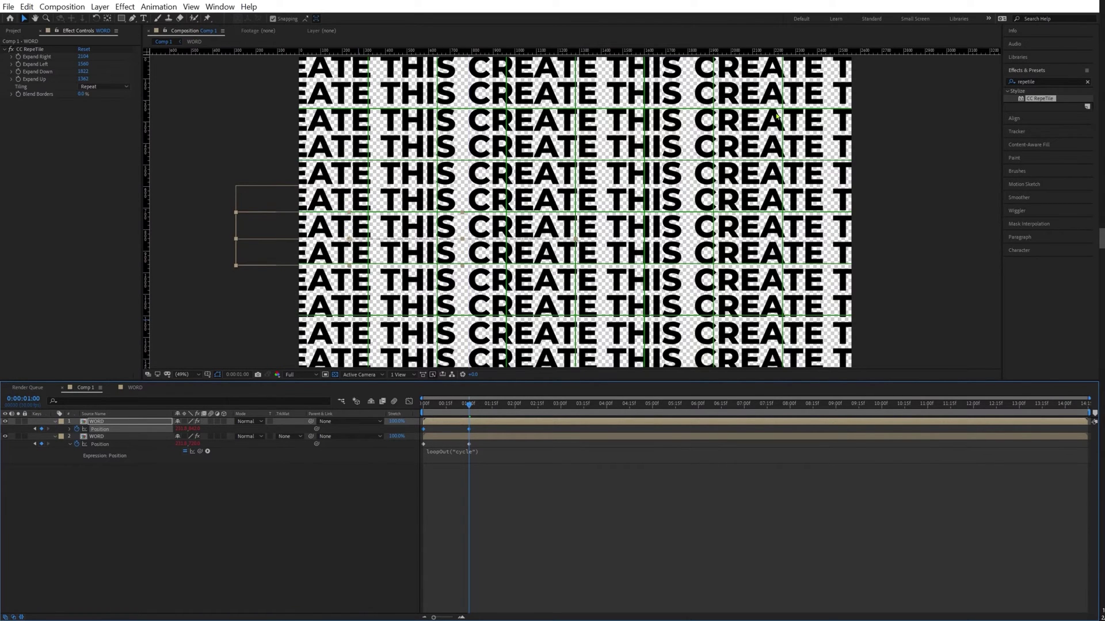
Time-reverse the upper WORD layer's Position keyframes so its rows scroll the opposite way, and return to the start
left_click(536, 491)
left_click_drag(498, 428, 379, 446)
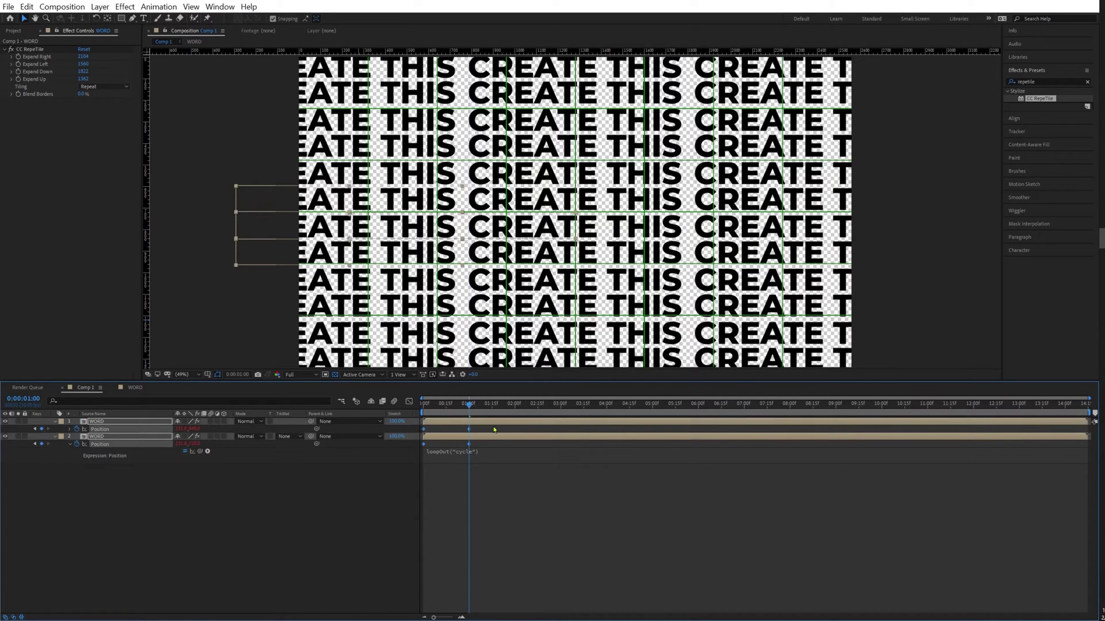
left_click(423, 429)
right_click(424, 430)
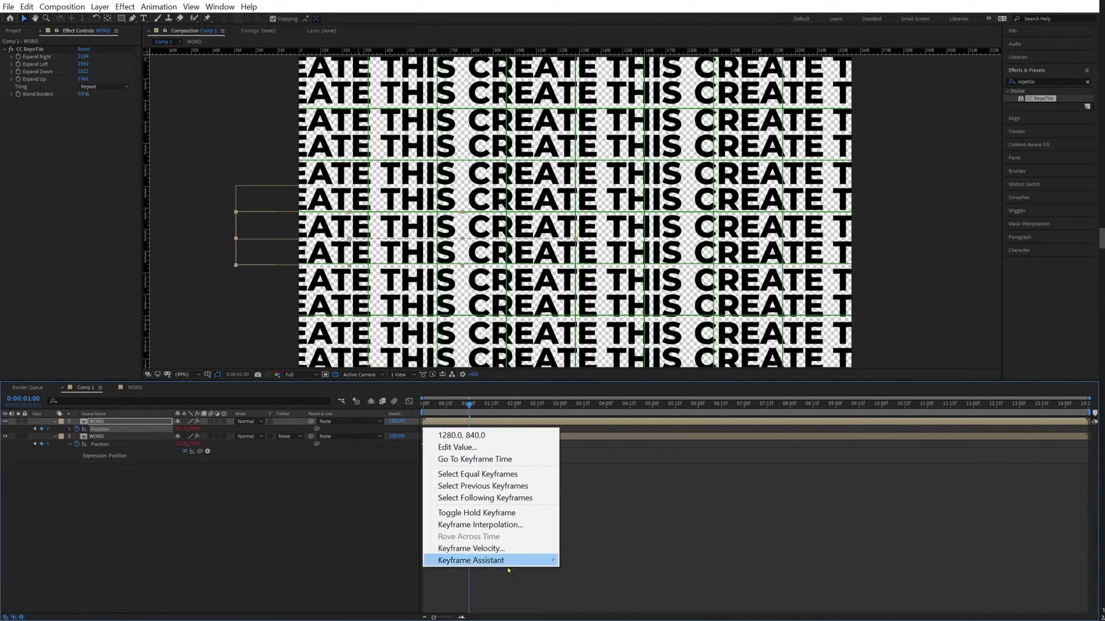
mouse_move(510, 562)
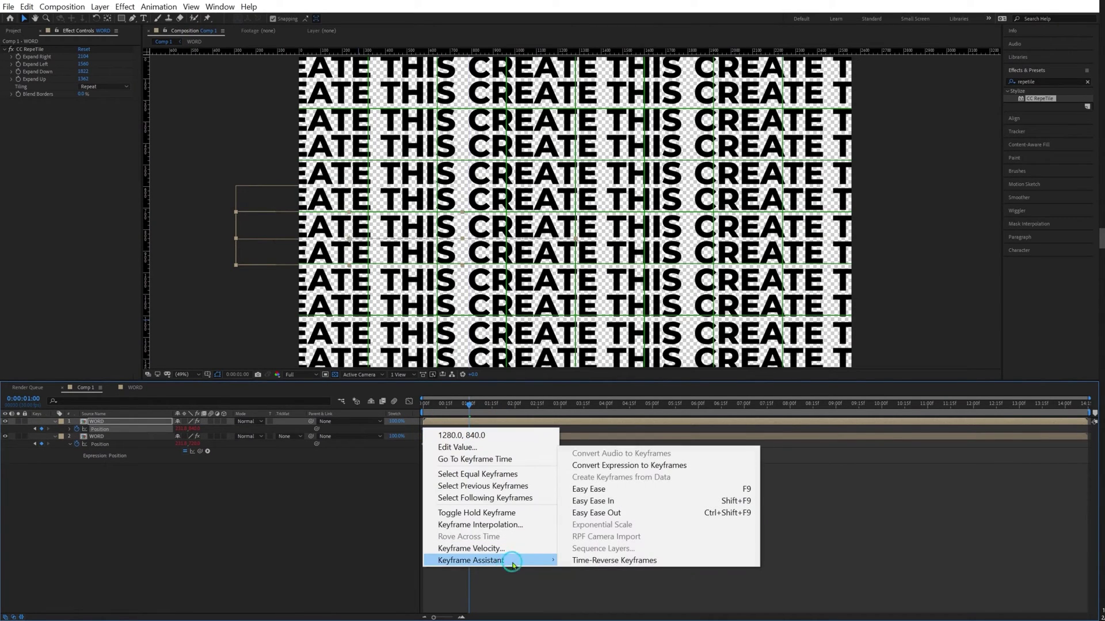
left_click(617, 561)
key("Home")
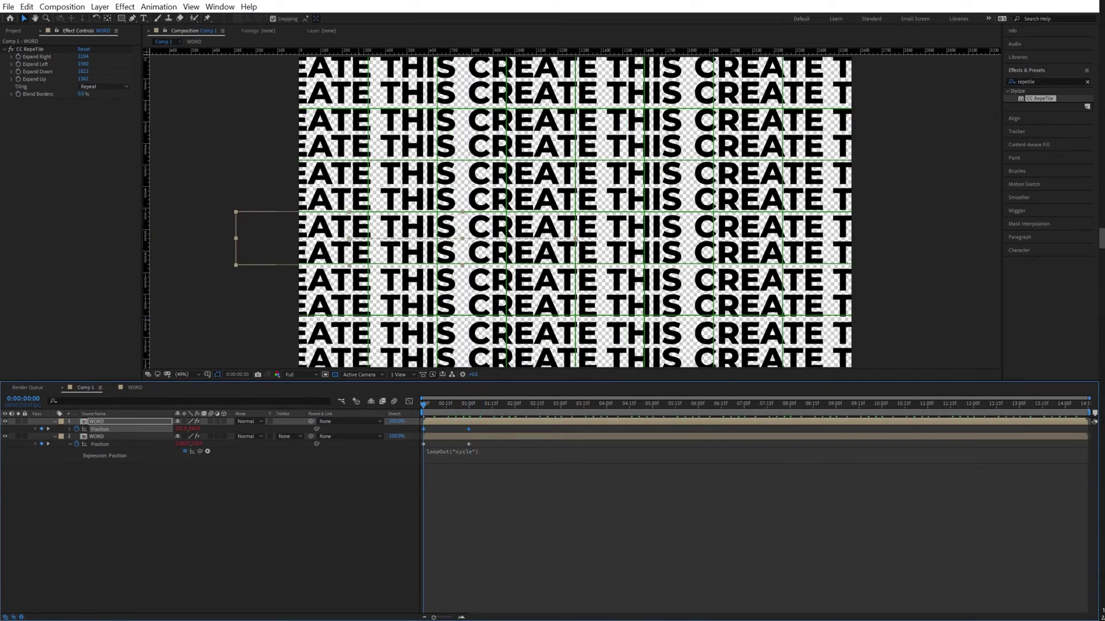
Preview the alternating rows to check their opposite scrolling directions and speed
key("space")
scroll(609, 281, "down", 2)
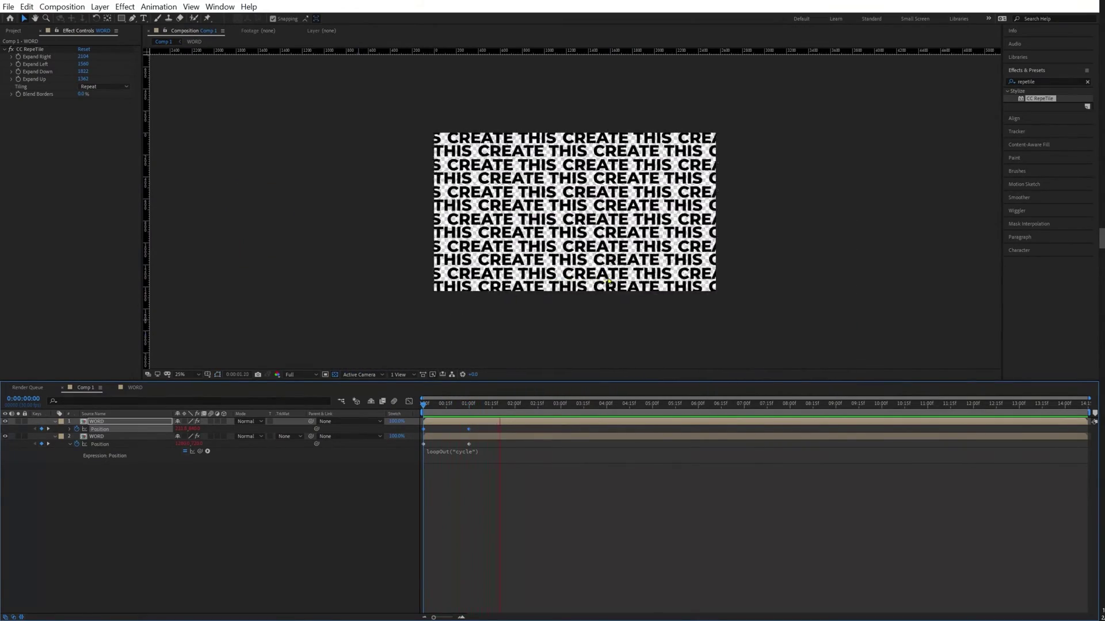
key("period")
key("period")
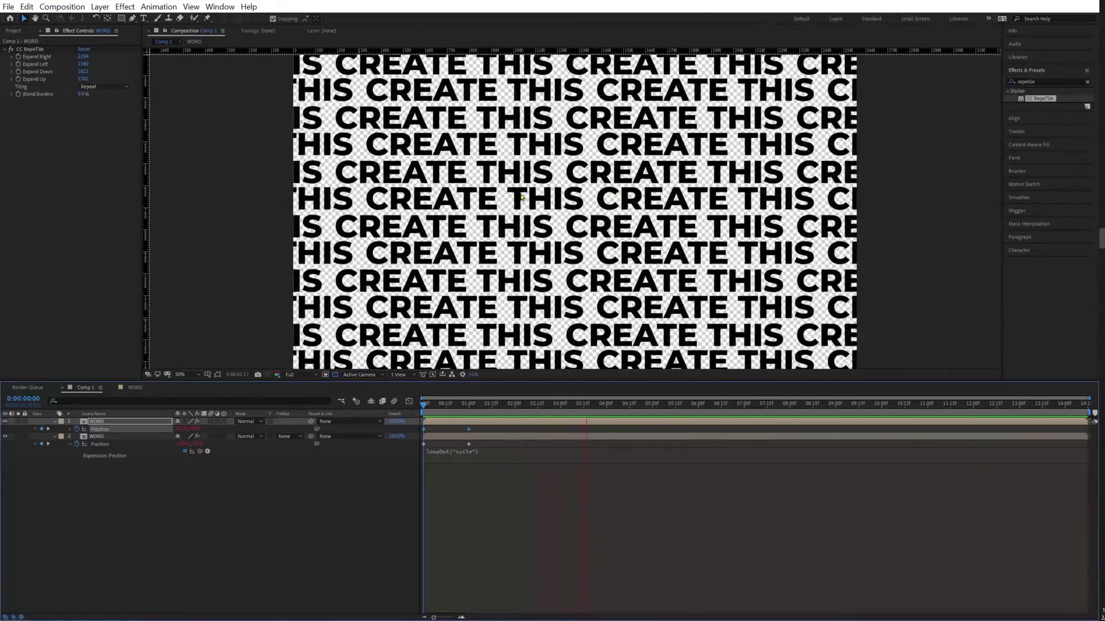
key("space")
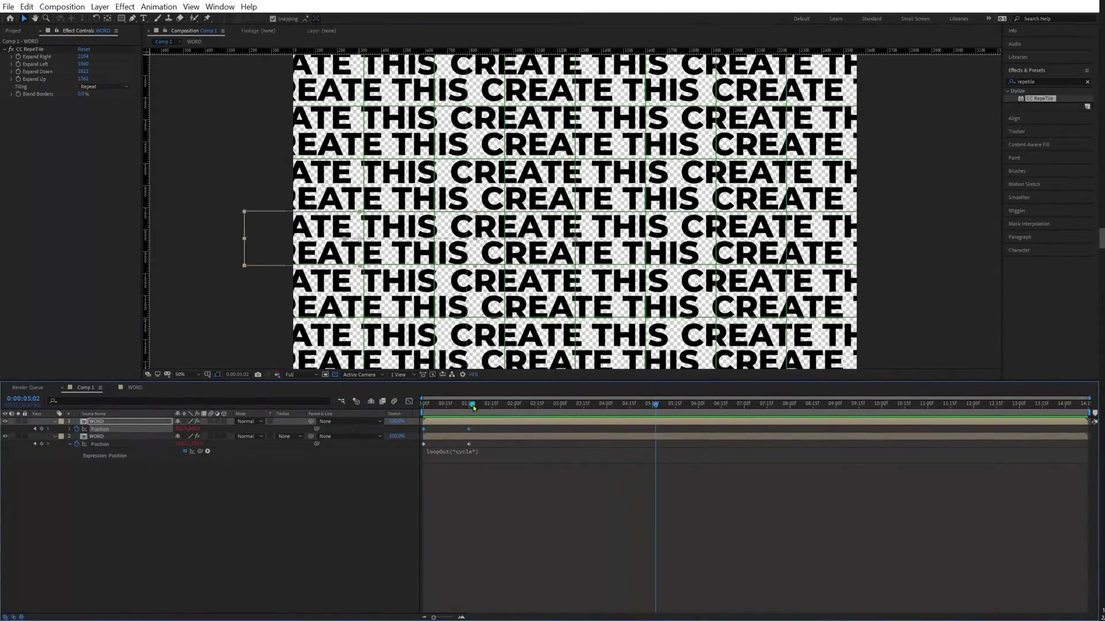
Slow the scrolling by moving both WORD layers' ending Position keyframes to 2 seconds, and preview the loop from the start
left_click_drag(473, 407, 514, 448)
key("Home")
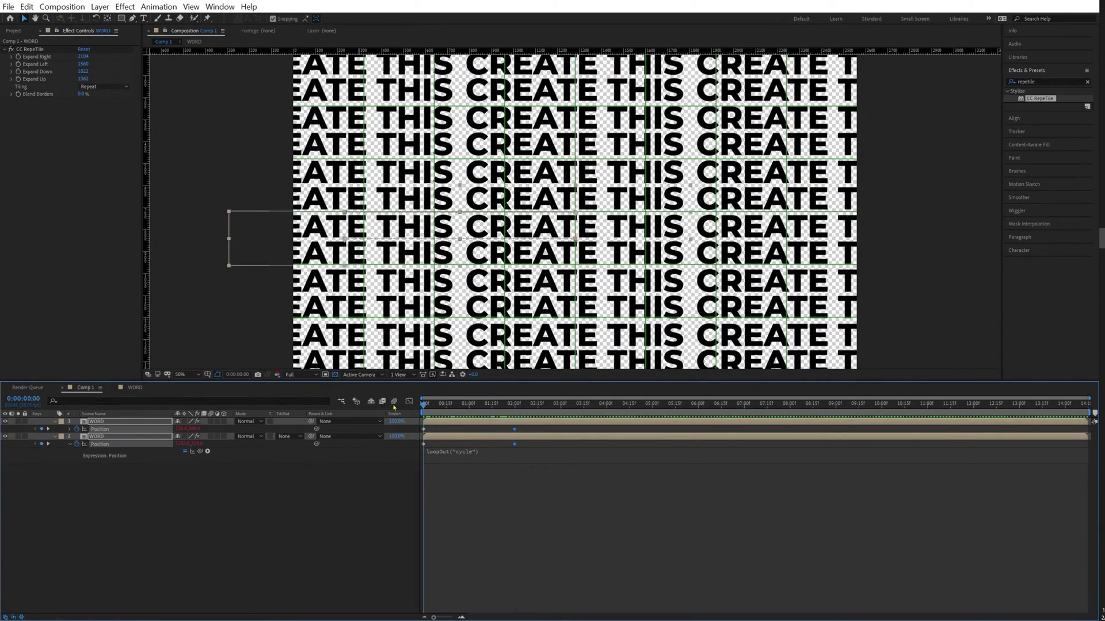
key("space")
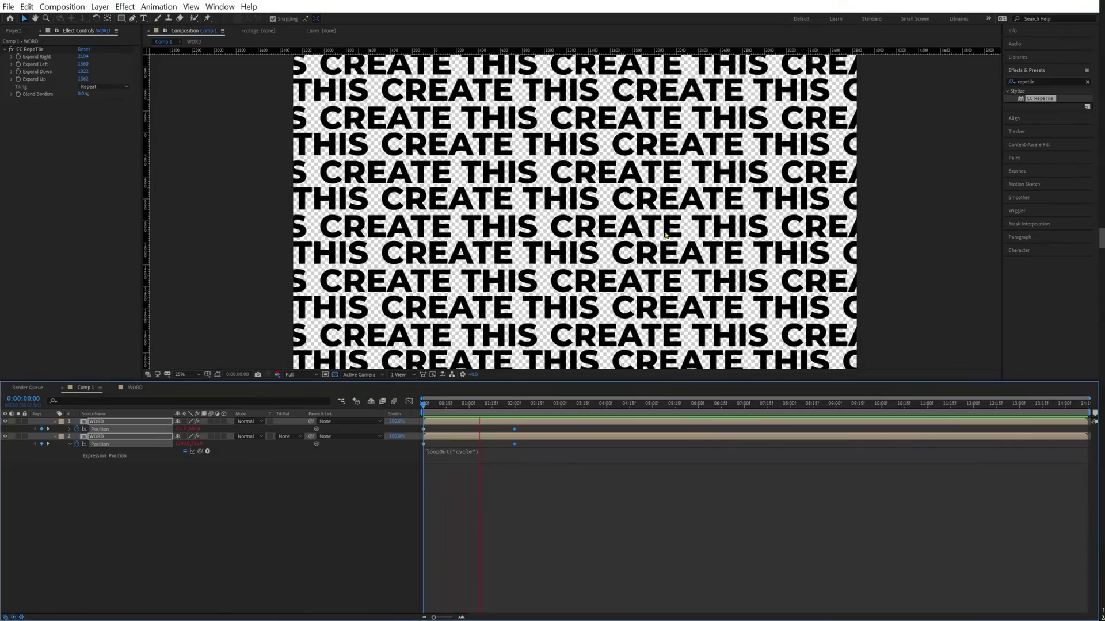
scroll(621, 225, "up", 2)
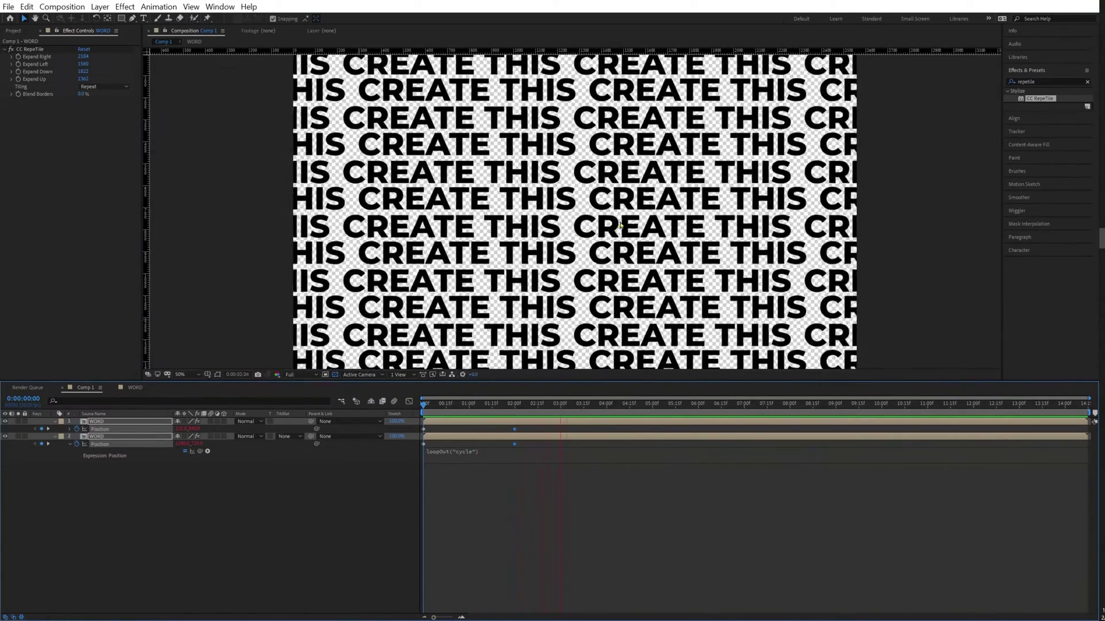
key("space")
Add a null object to the composition and parent both WORD layers to it
right_click(193, 464)
mouse_move(216, 470)
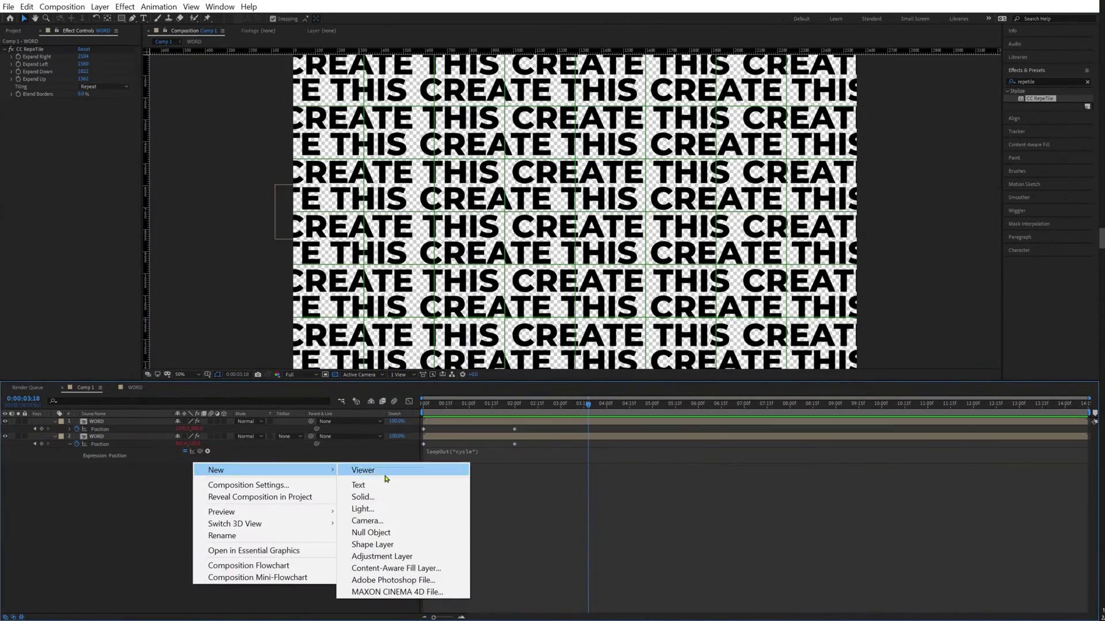
left_click(371, 533)
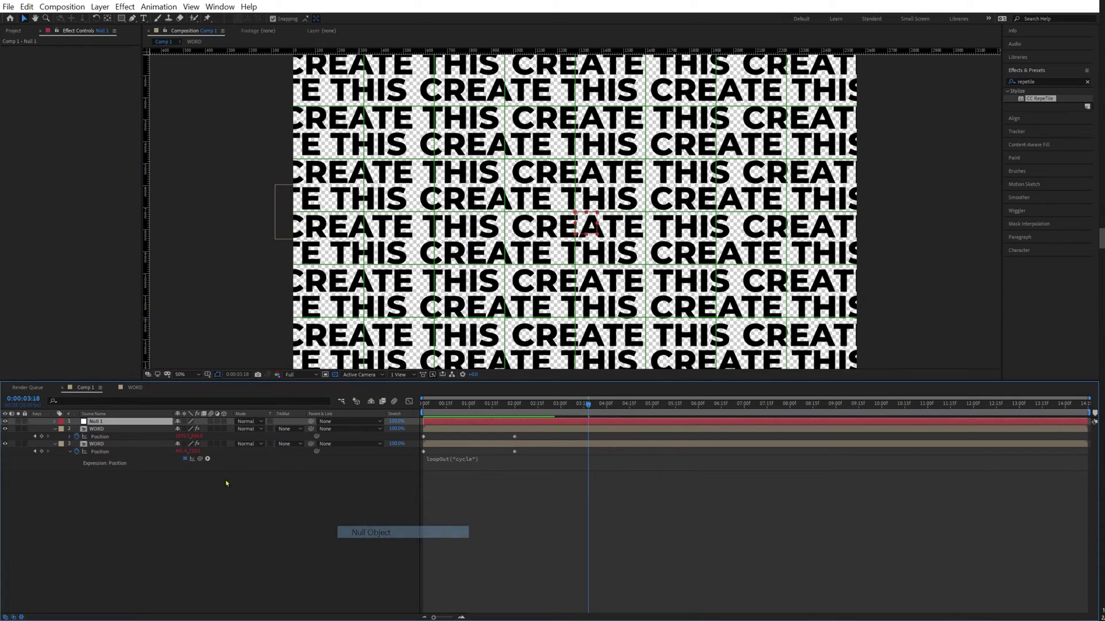
left_click(141, 429)
scroll(587, 227, "up", 1)
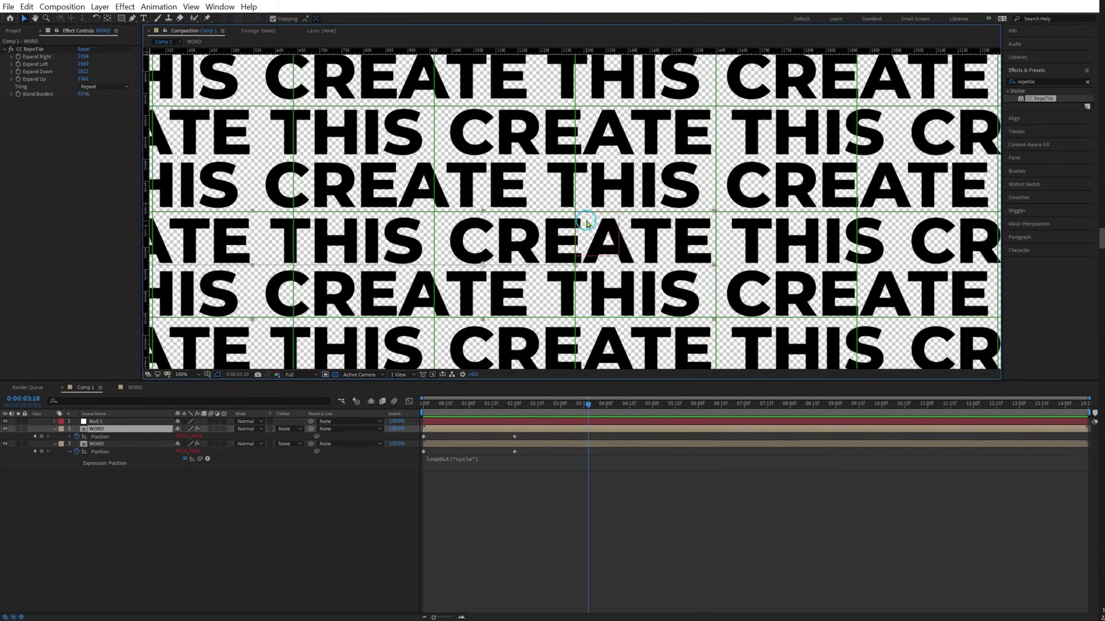
scroll(587, 224, "down", 1)
left_click(207, 527)
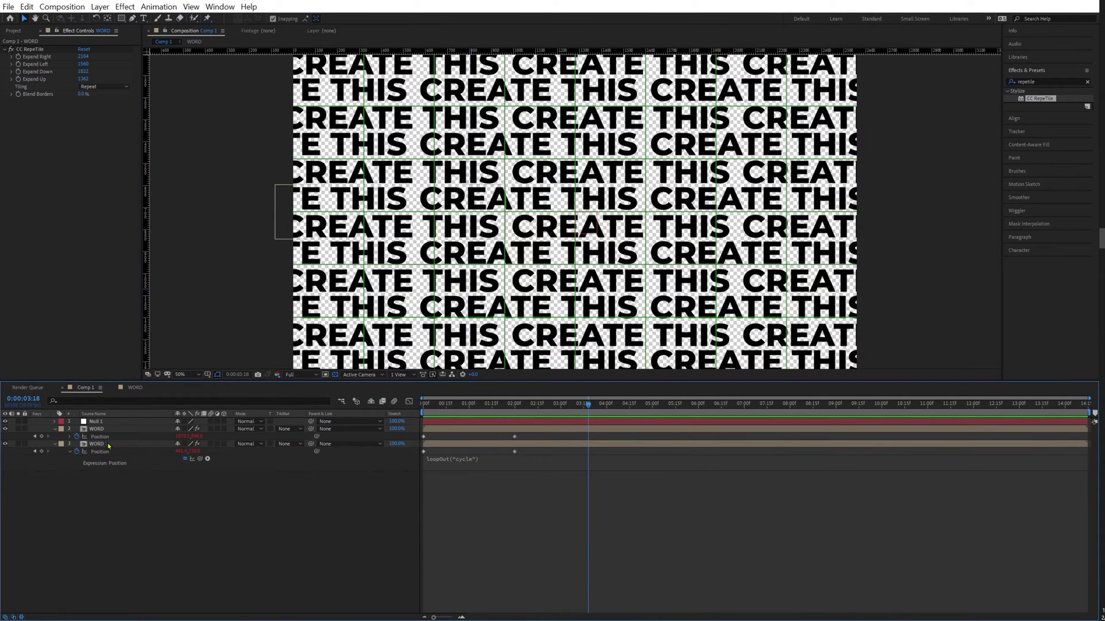
left_click(109, 445)
left_click(109, 429, "ctrl")
left_click_drag(312, 429, 104, 421)
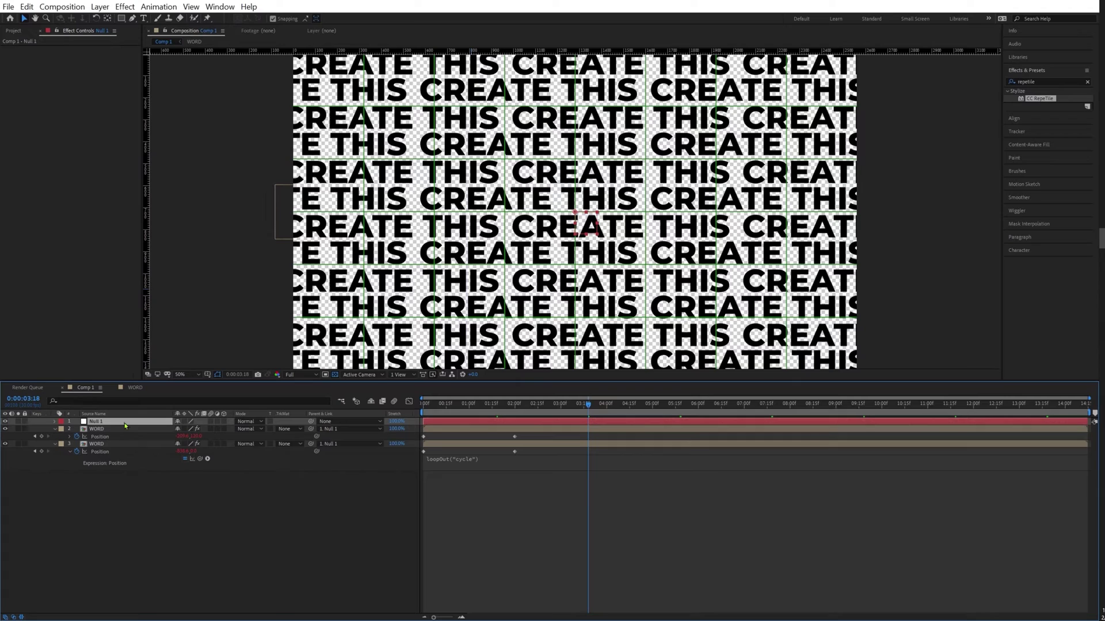
Set the null object's Rotation to -26° to tilt the whole text pattern, and preview the loop
key("r")
left_click(184, 428)
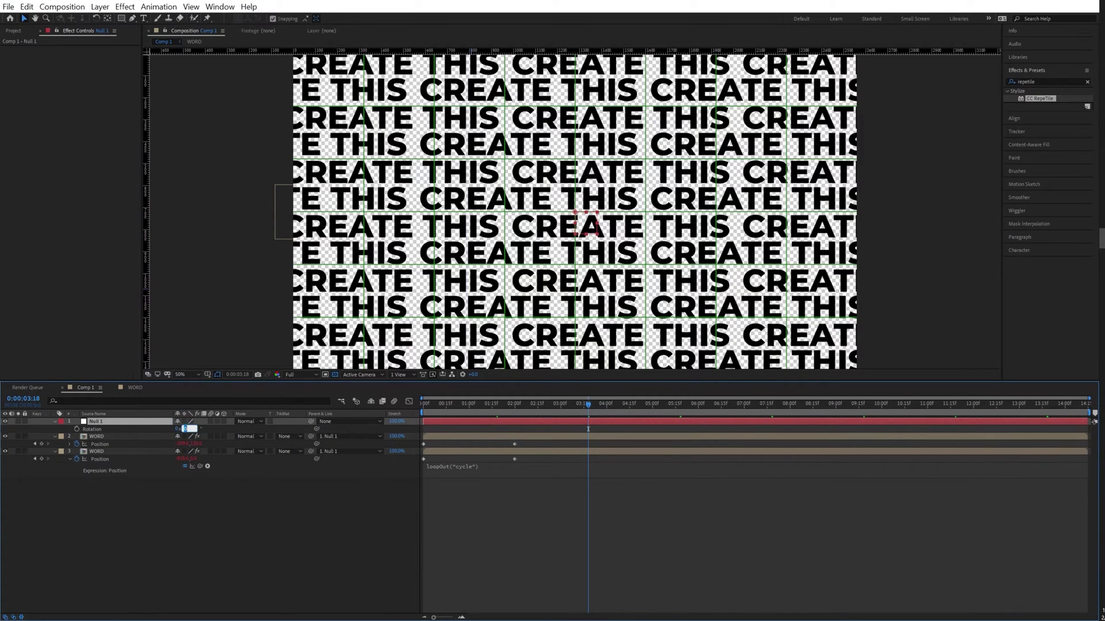
key("Return")
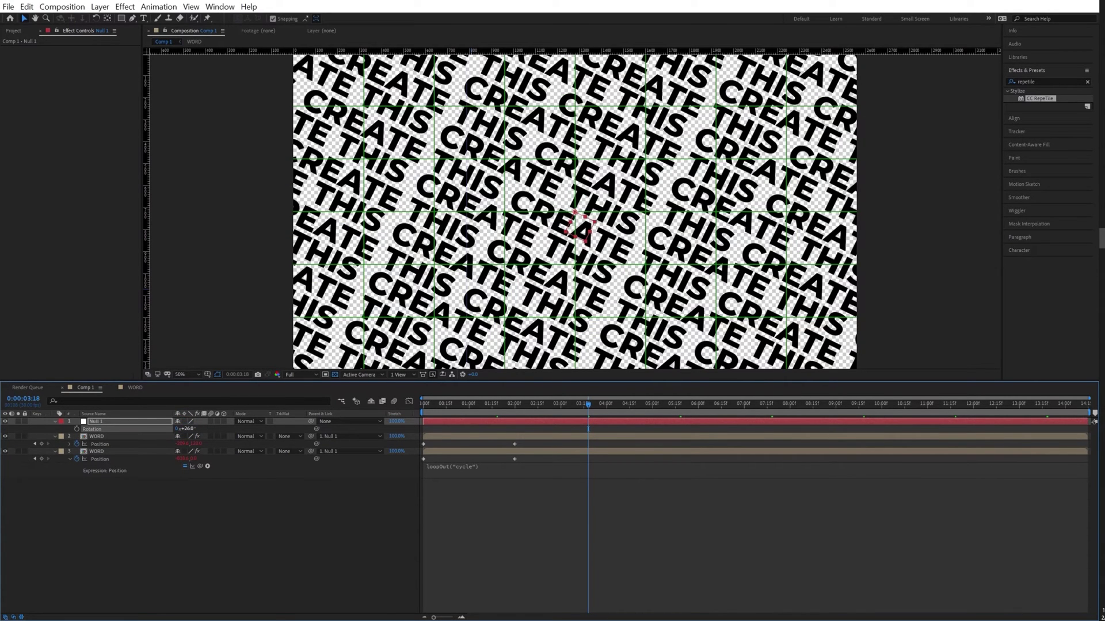
left_click(184, 428)
type("-26")
key("Return")
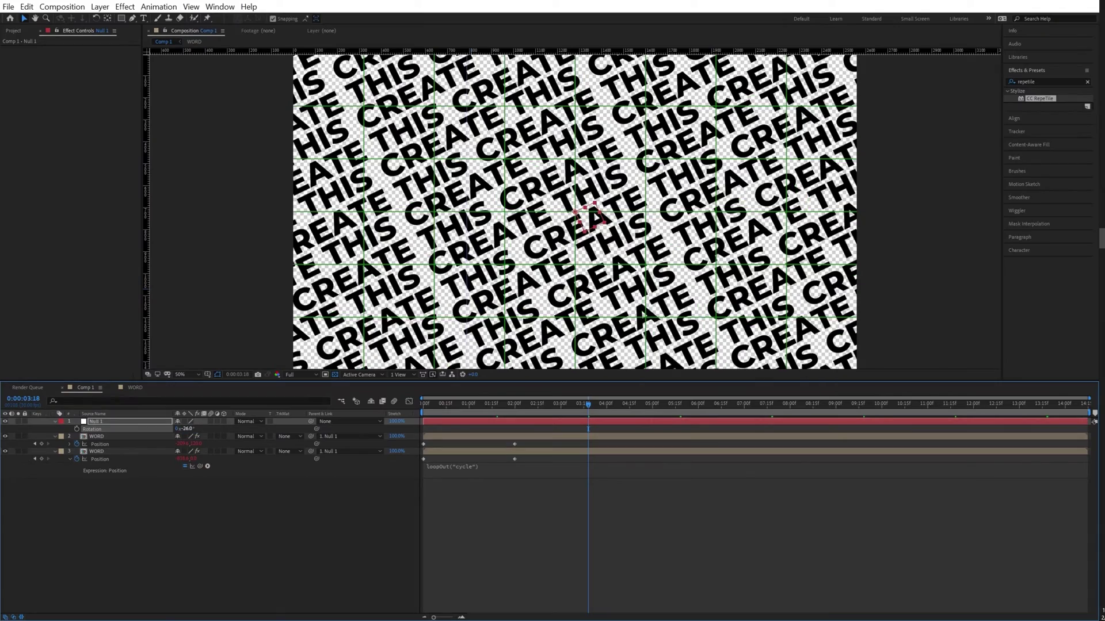
key("space")
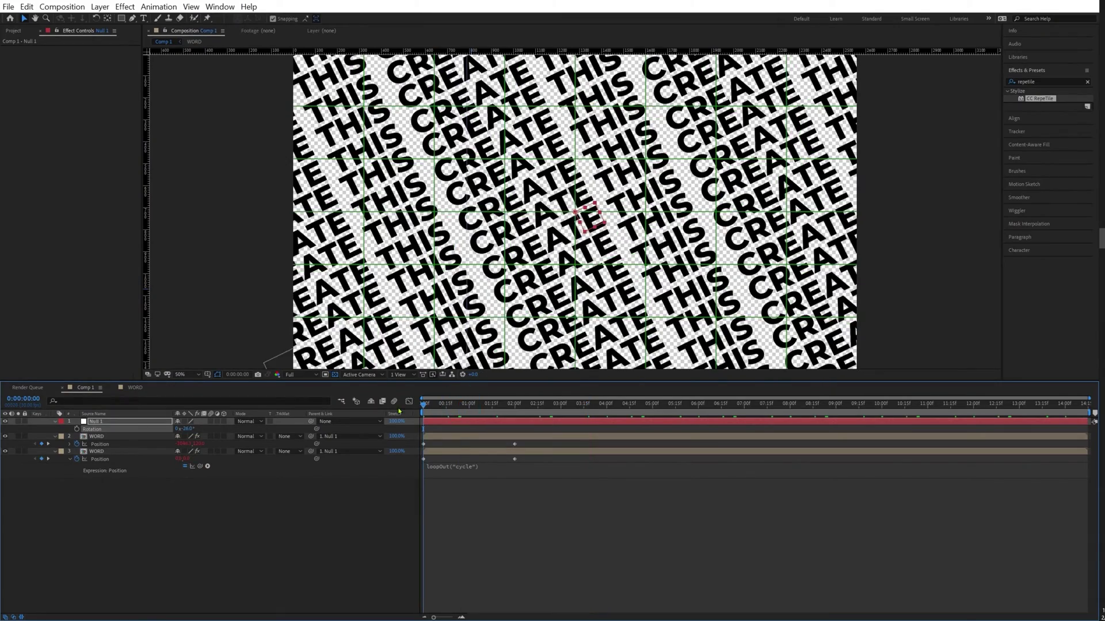
scroll(537, 309, "down", 2)
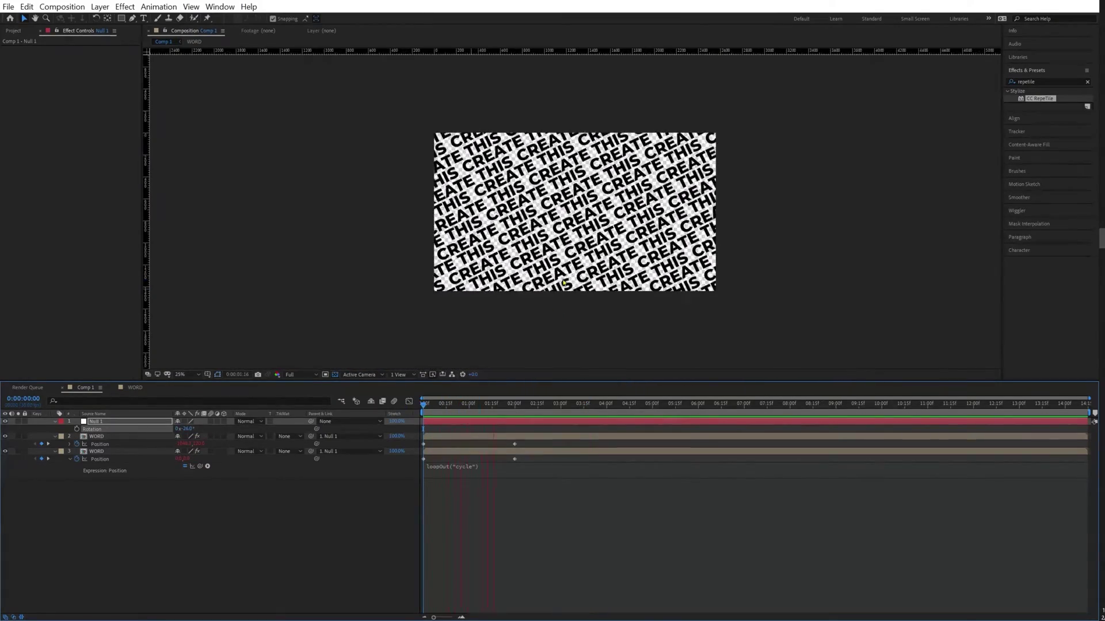
scroll(561, 279, "up", 2)
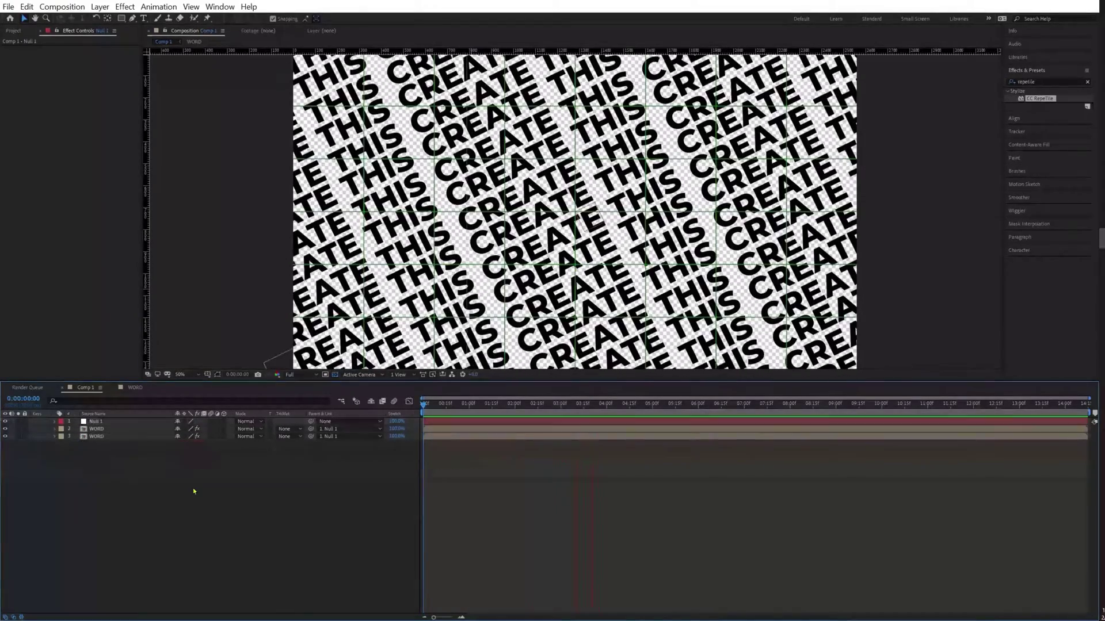
Create a white 2560 × 1440 px solid named BACKGROUND and place it beneath all the other layers
key("ctrl+y")
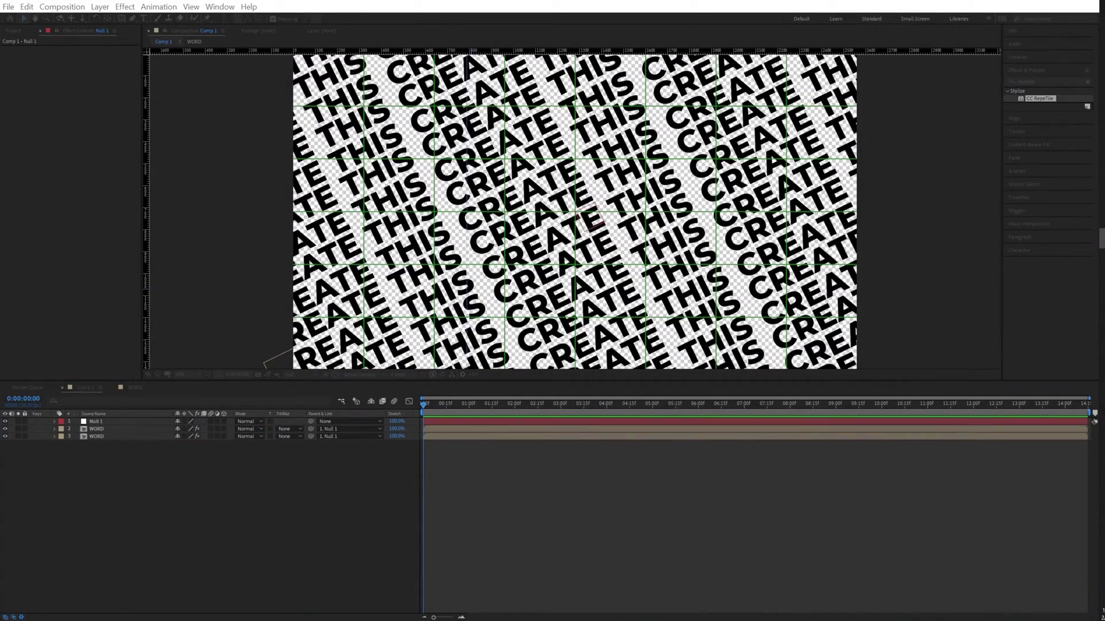
key("ctrl+y")
type("BACKGROUND")
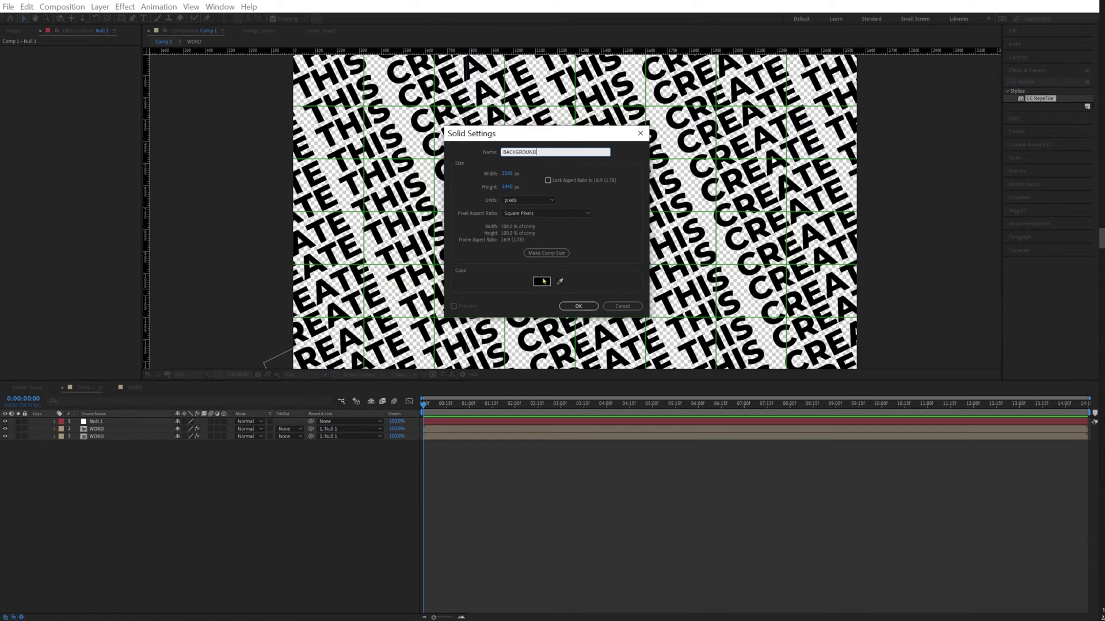
key("Return")
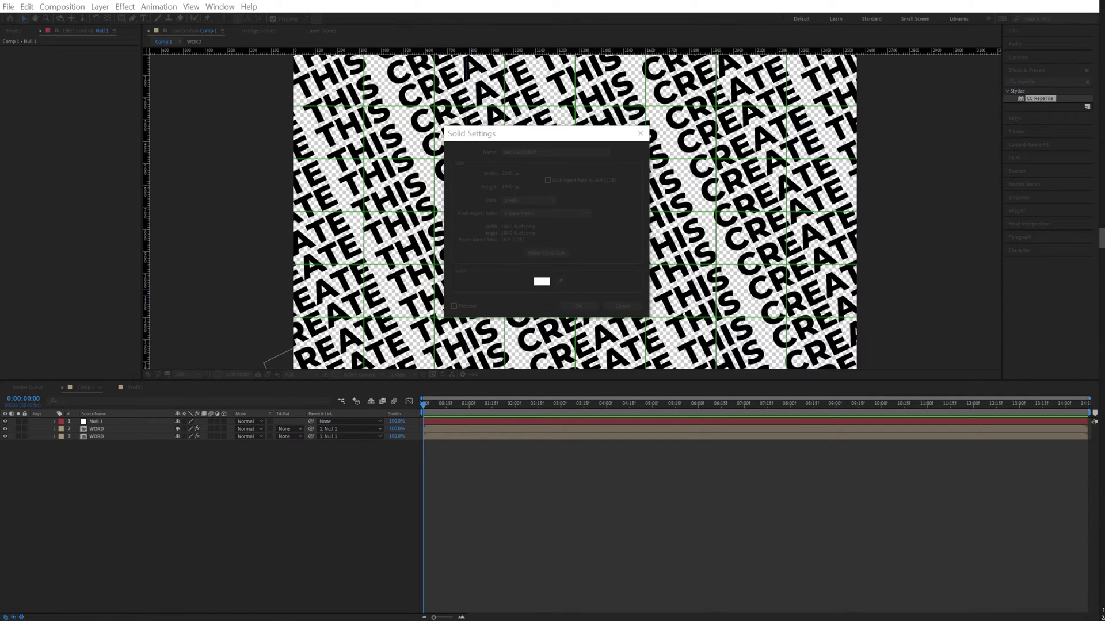
left_click(579, 306)
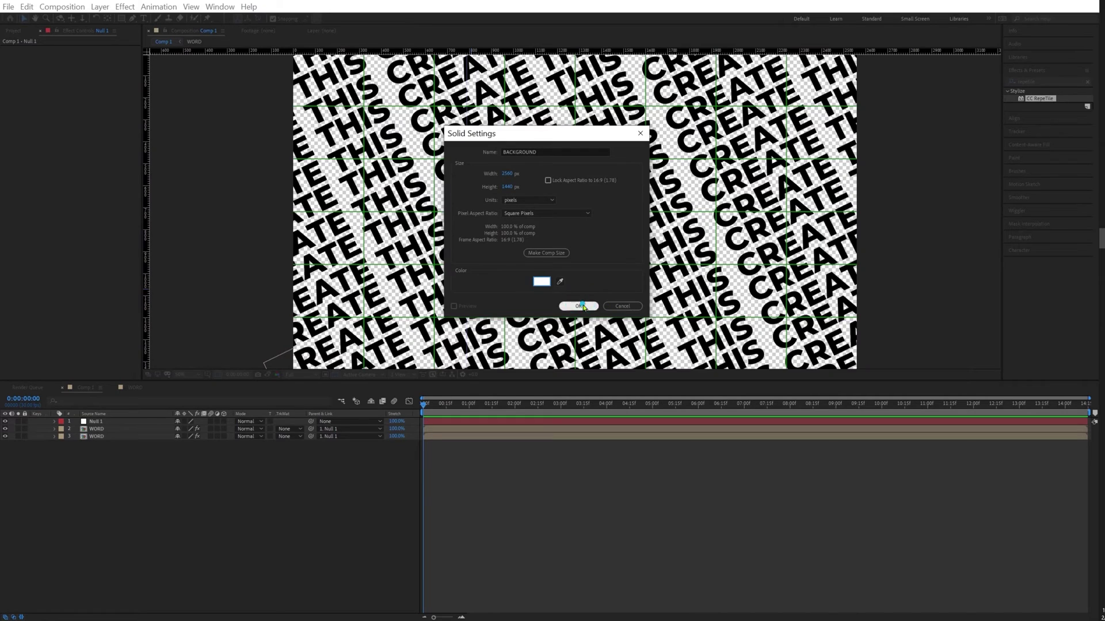
left_click_drag(115, 423, 133, 460)
scroll(552, 245, "down", 1)
scroll(551, 244, "up", 1)
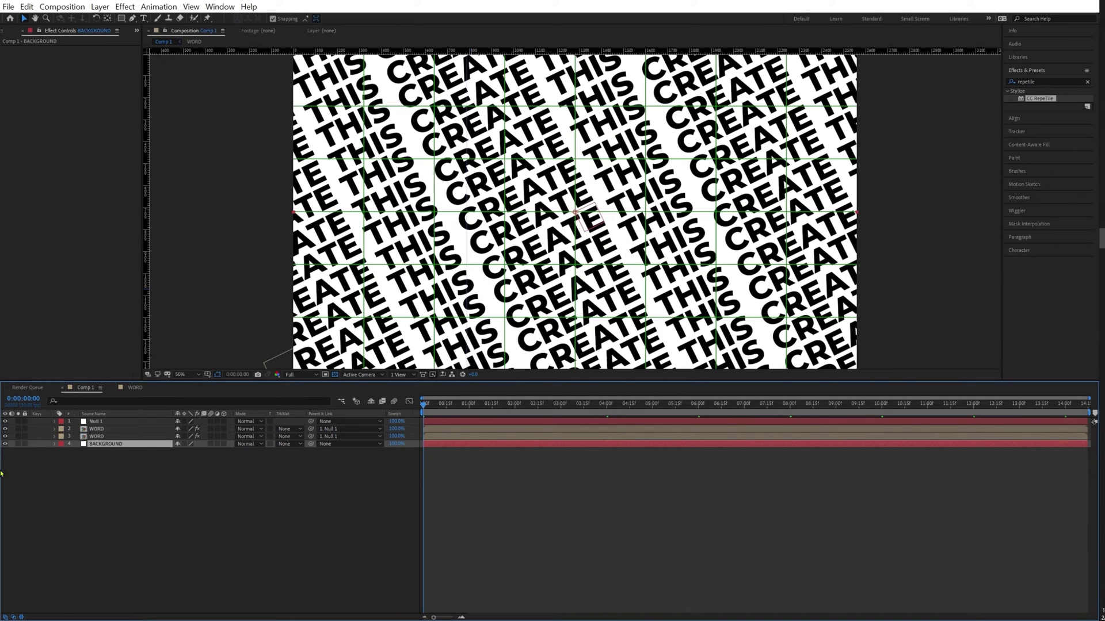
Pre-compose the null and both WORD layers as TEXT-ANIMATION, then preview the loop and return to the start
left_click(107, 437)
left_click(110, 423, "shift")
right_click(111, 424)
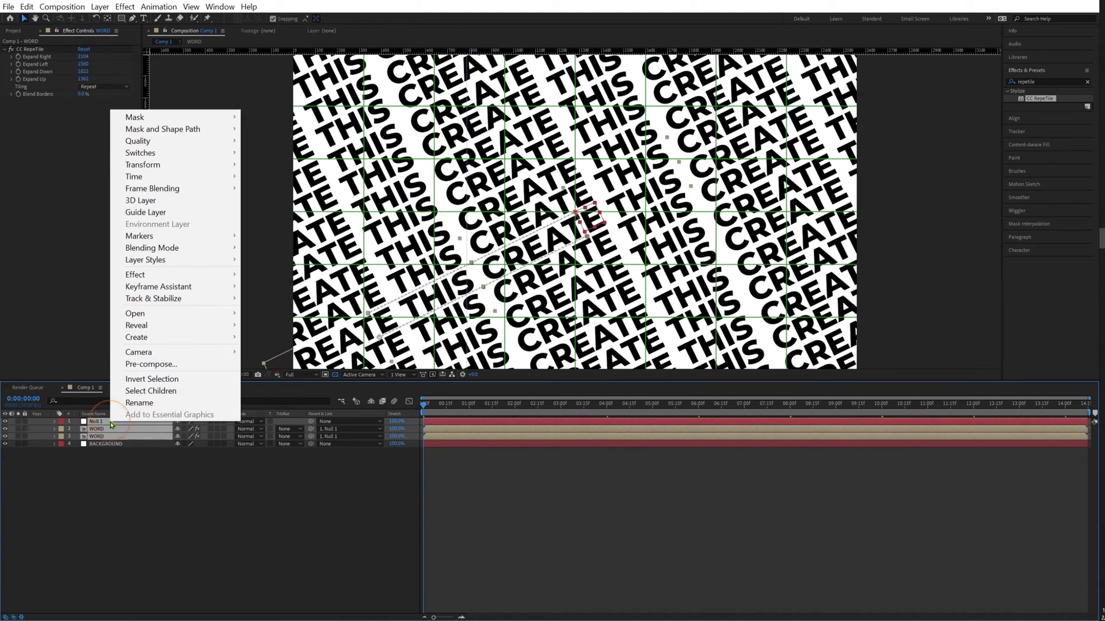
left_click(176, 363)
left_click_drag(733, 182, 626, 172)
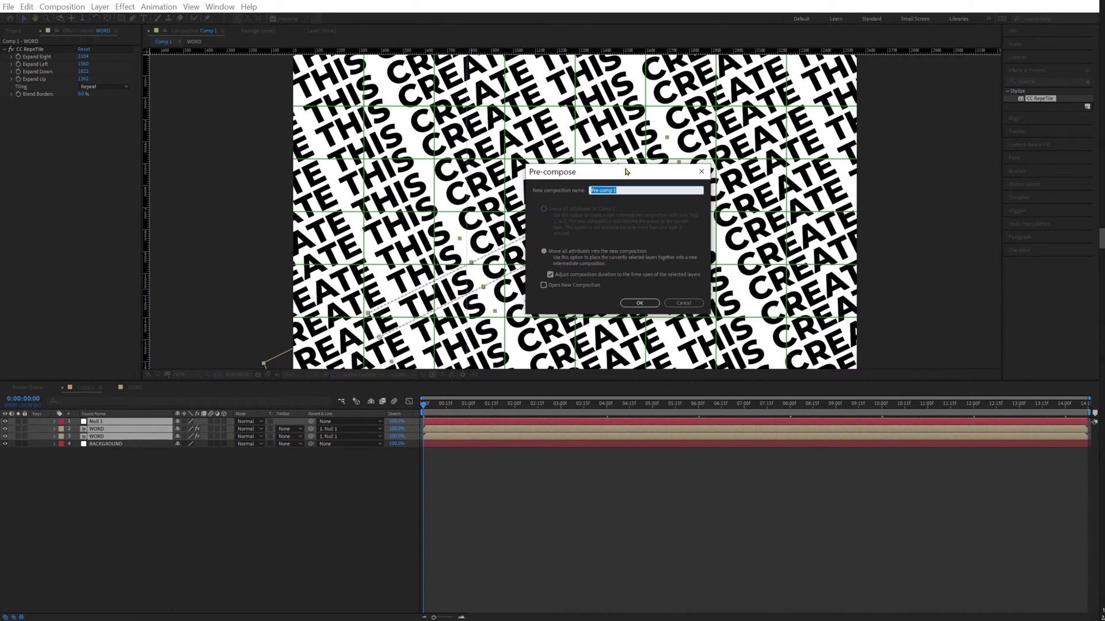
type("TEXT-ANIMATION")
key("Return")
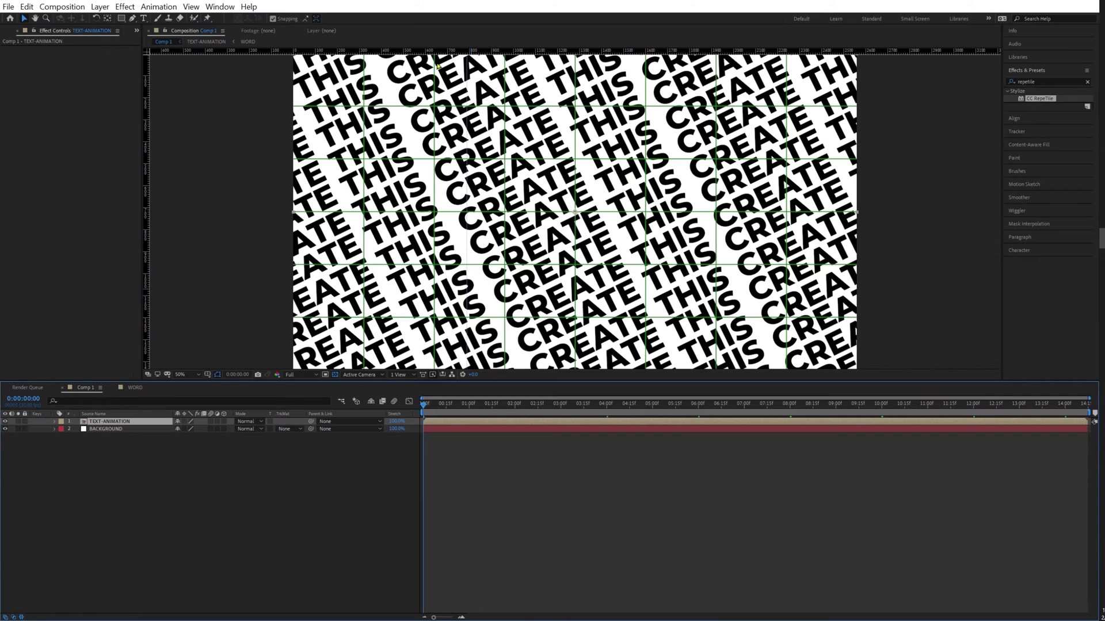
key("space")
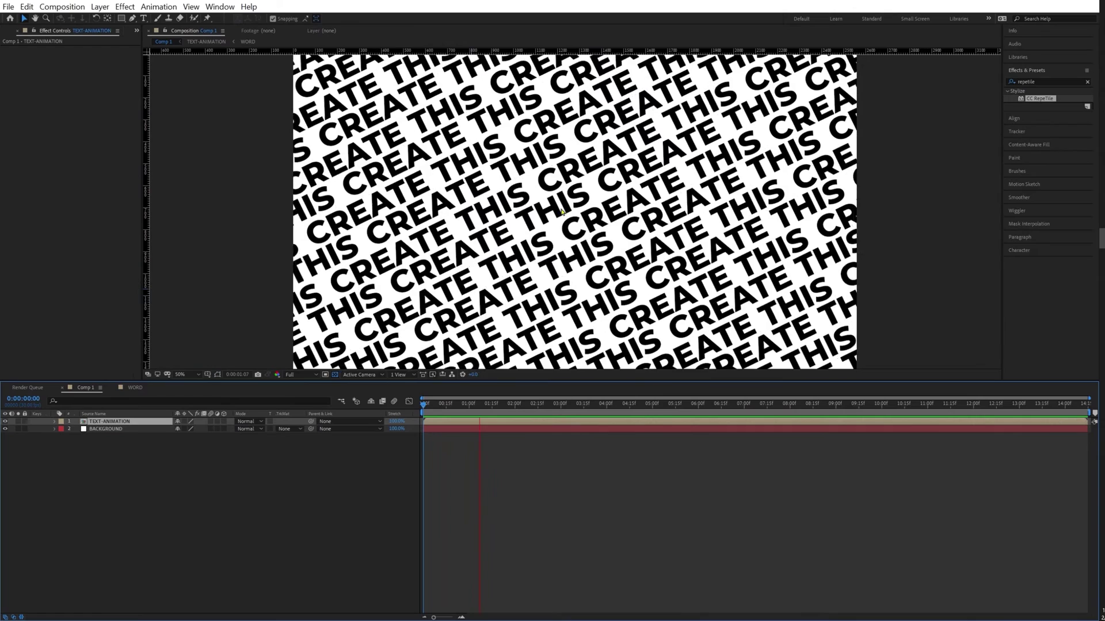
key("space")
key("Home")
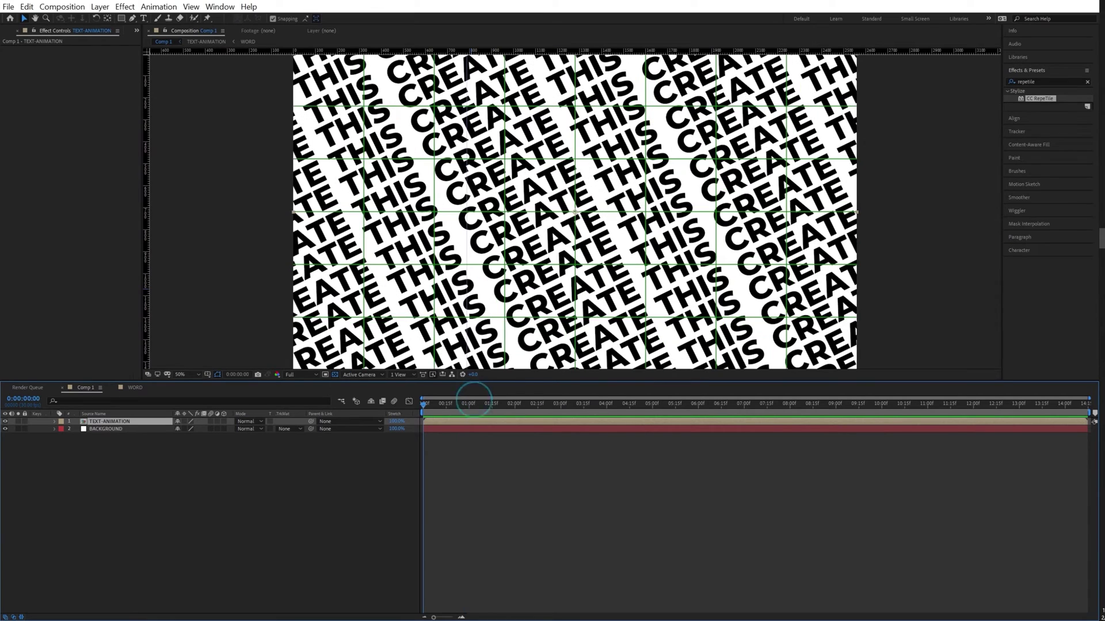
Resize Comp 1 to 1920 × 1080 px in the composition settings and check the cropped frame
left_click(62, 6)
left_click(78, 35)
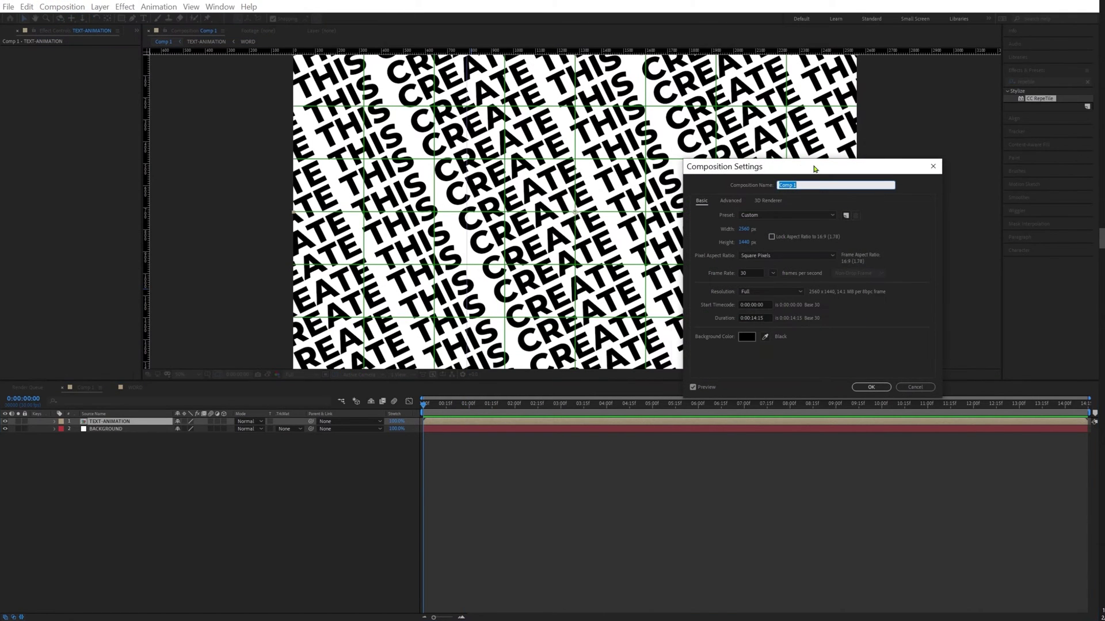
left_click_drag(814, 168, 644, 144)
key("Tab")
type("1920")
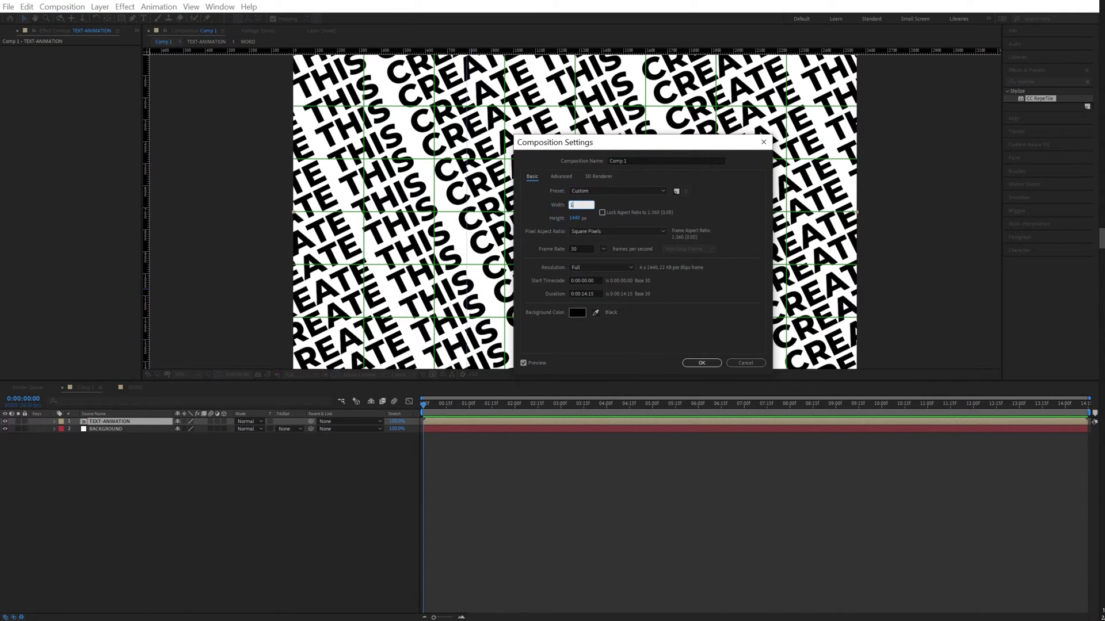
key("Tab")
type("108")
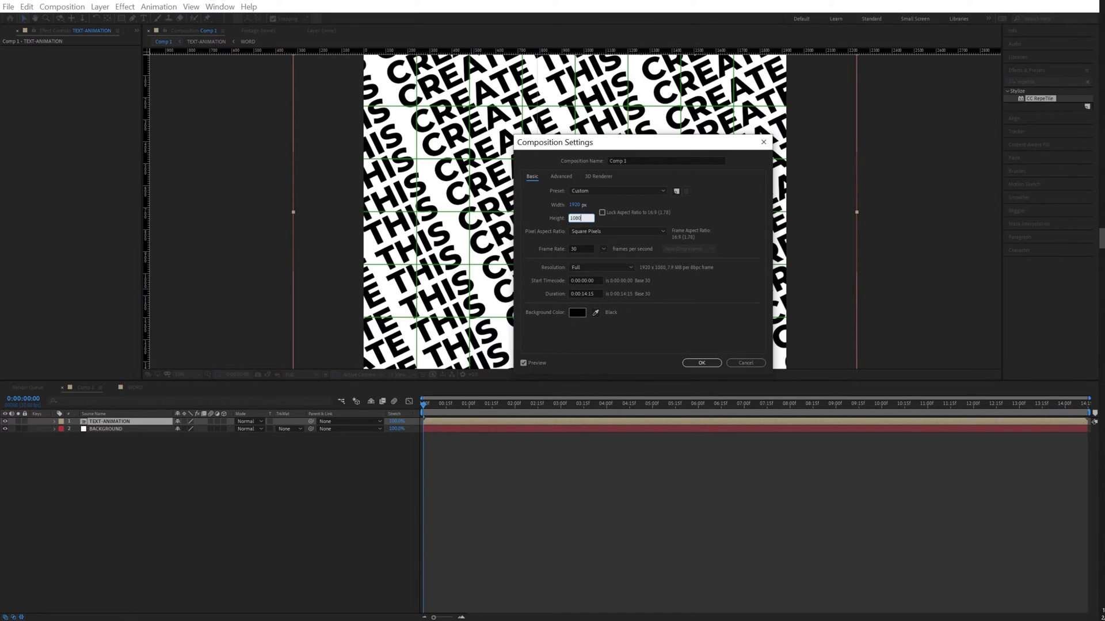
key("Return")
scroll(574, 202, "down", 1)
scroll(467, 203, "up", 1)
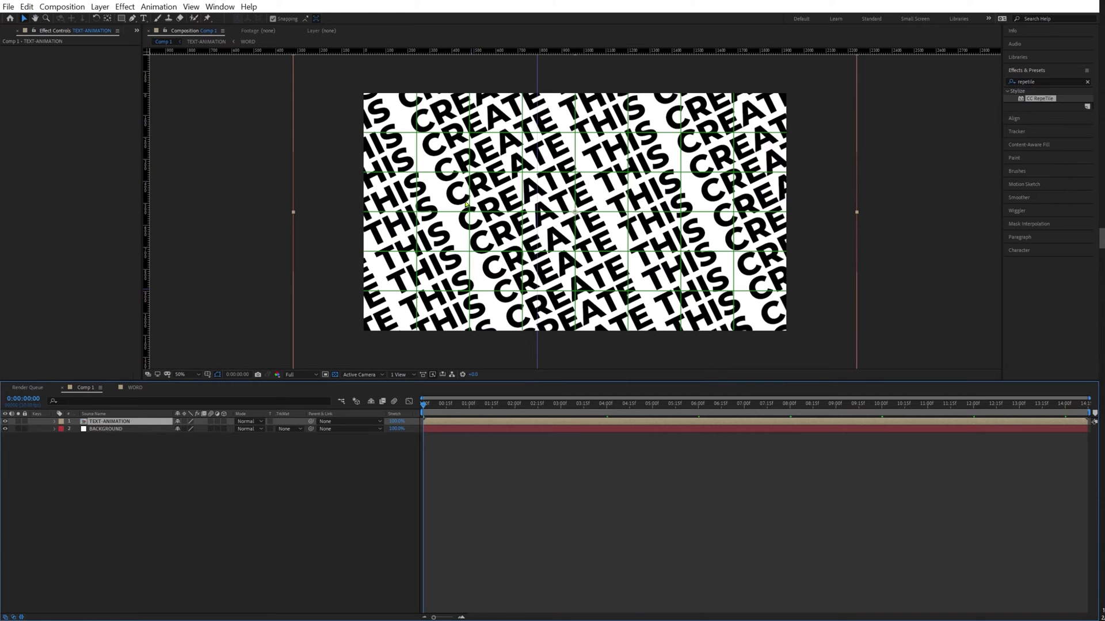
scroll(459, 291, "down", 1)
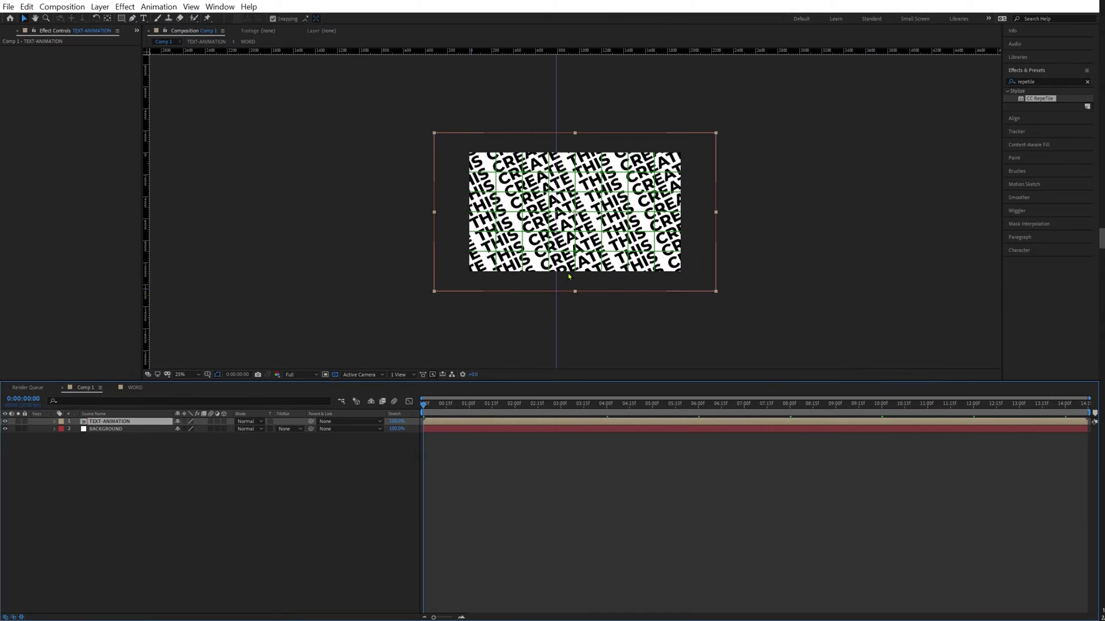
scroll(568, 251, "up", 1)
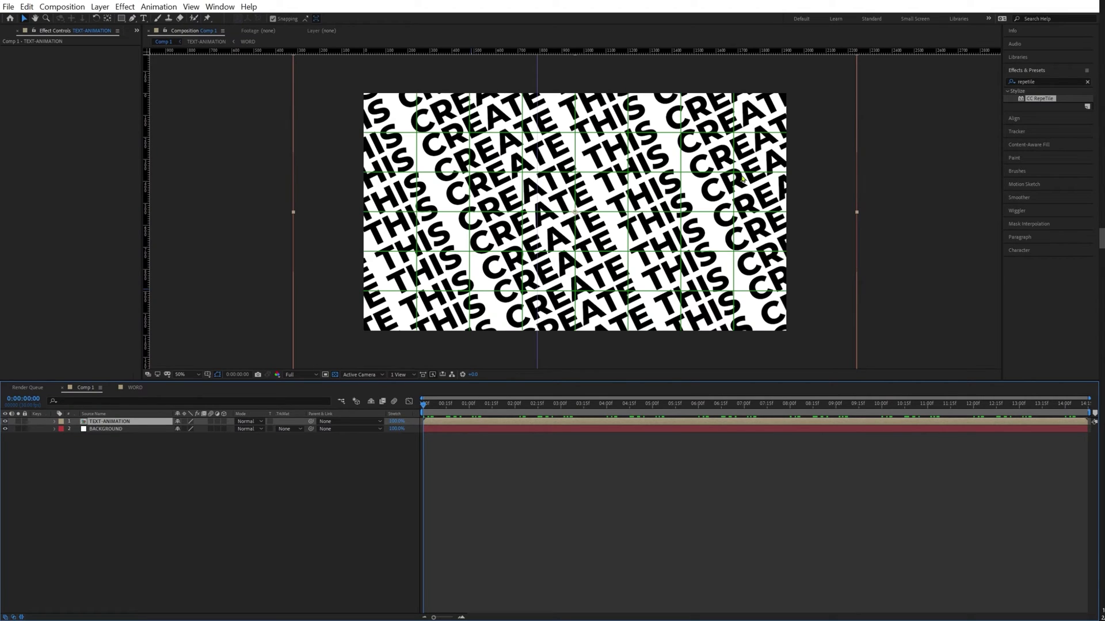
Open the TEXT-ANIMATION pre-composition and add an adjustment layer above its layers
double_click(133, 422)
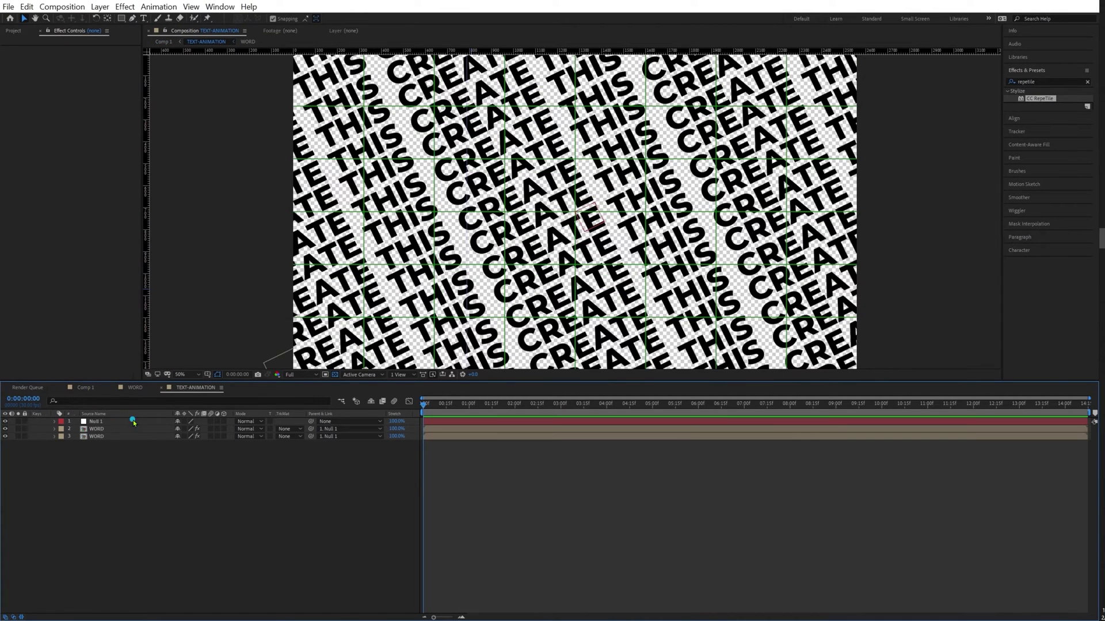
right_click(138, 451)
mouse_move(173, 458)
left_click(327, 544)
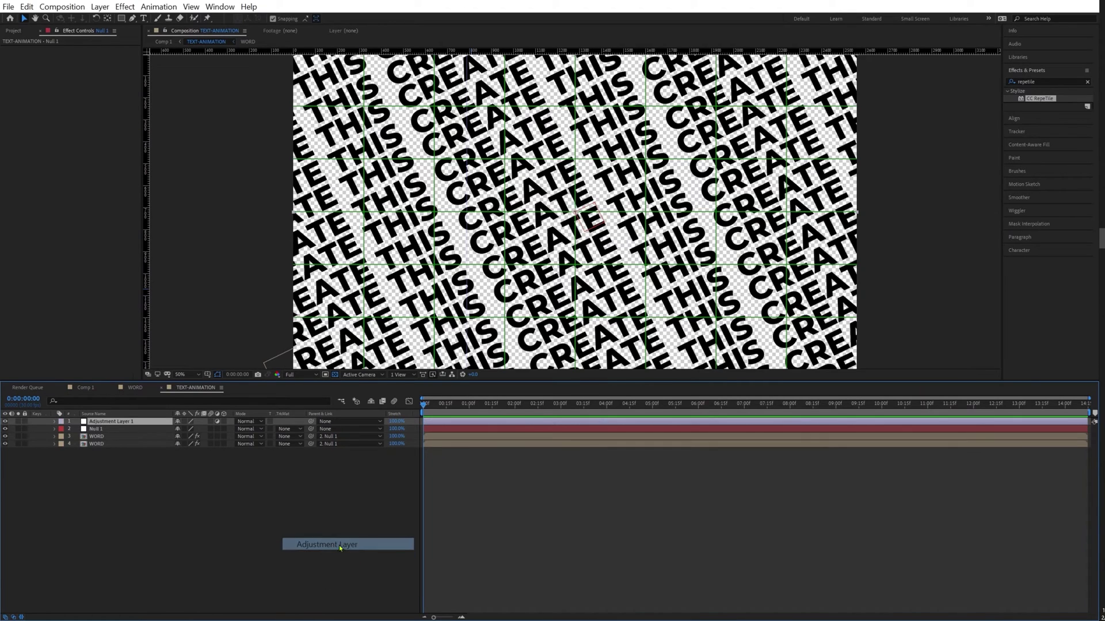
Find the Liquify effect and apply it to the adjustment layer
left_click(1043, 81)
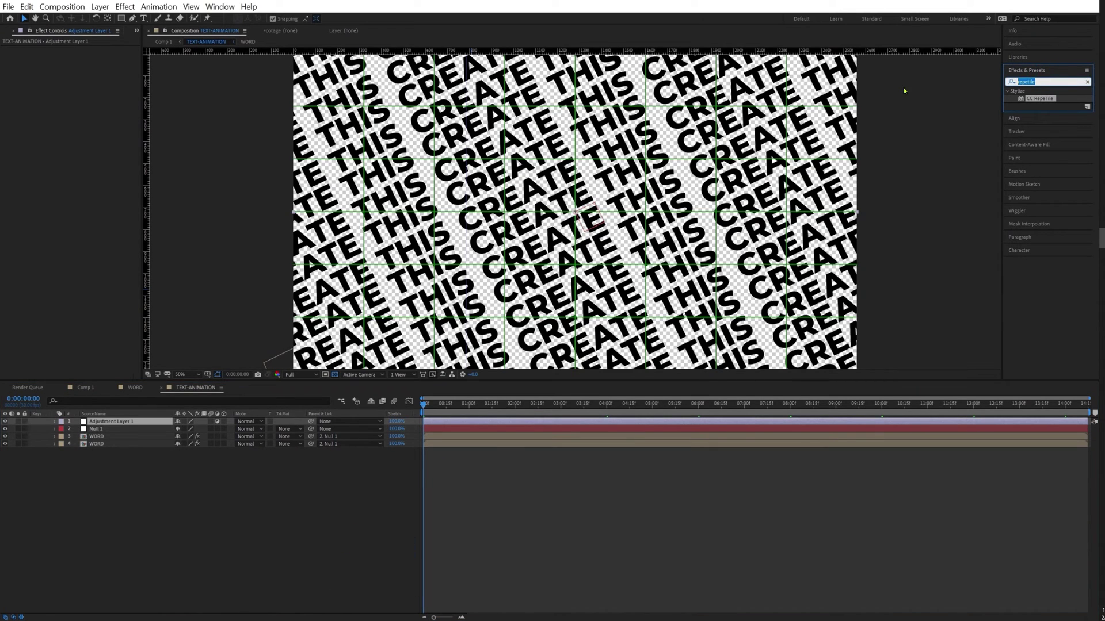
type("liquif")
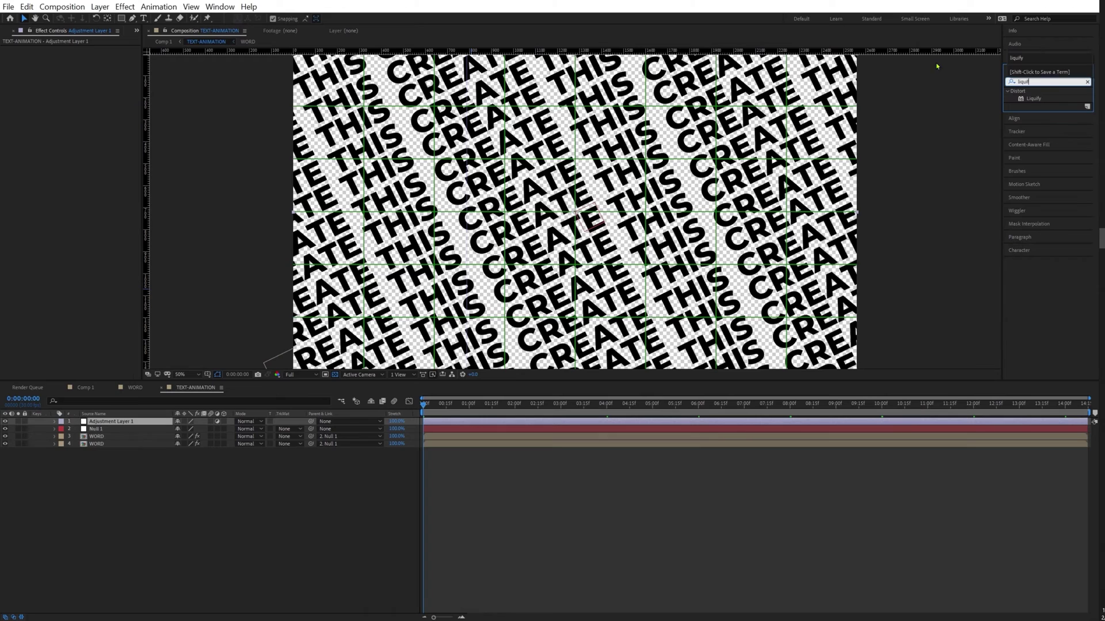
double_click(1033, 99)
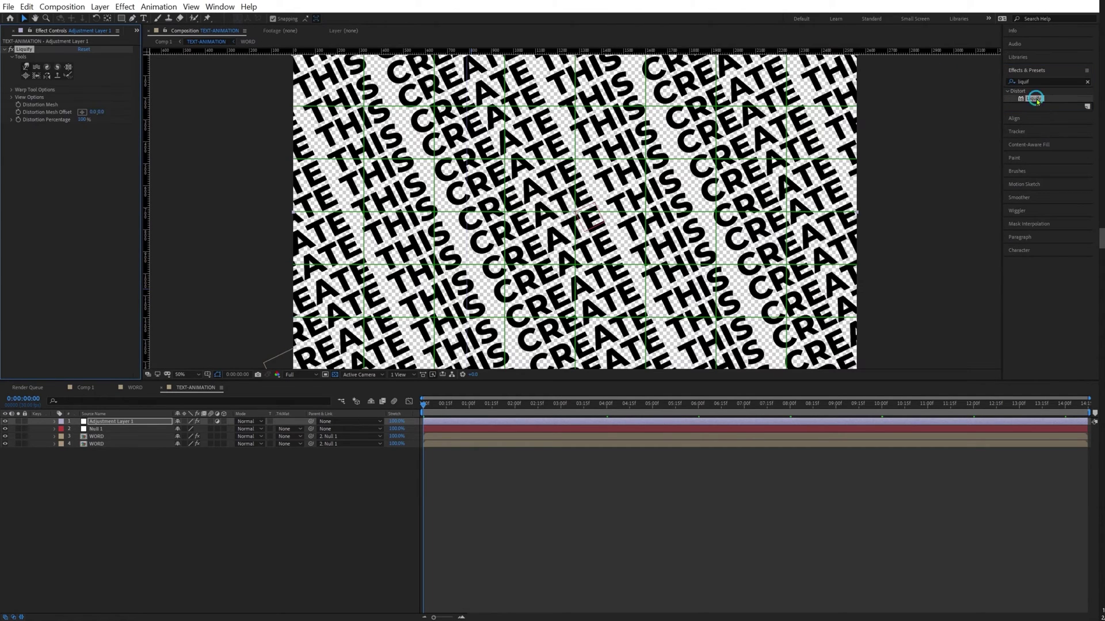
Warp the text pattern on both sides of the frame with Liquify's Warp tool at brush size 600 and pressure 50
key("comma")
left_click(25, 67)
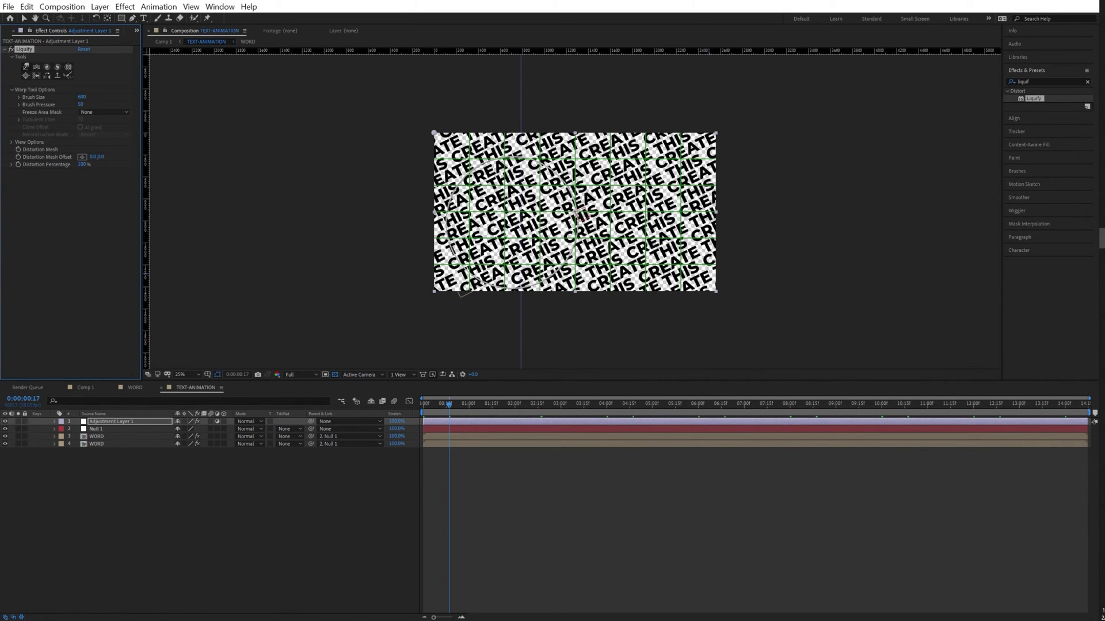
mouse_move(507, 250)
left_mouse_down()
mouse_move(506, 153)
mouse_move(617, 159)
mouse_move(680, 207)
left_mouse_up()
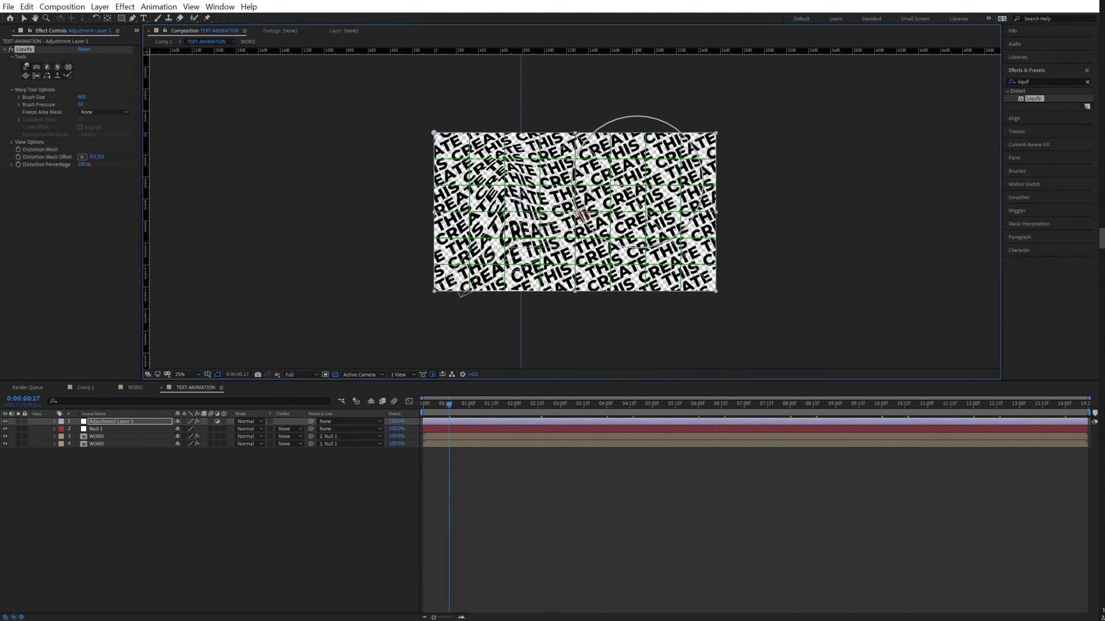
left_click_drag(633, 219, 702, 205)
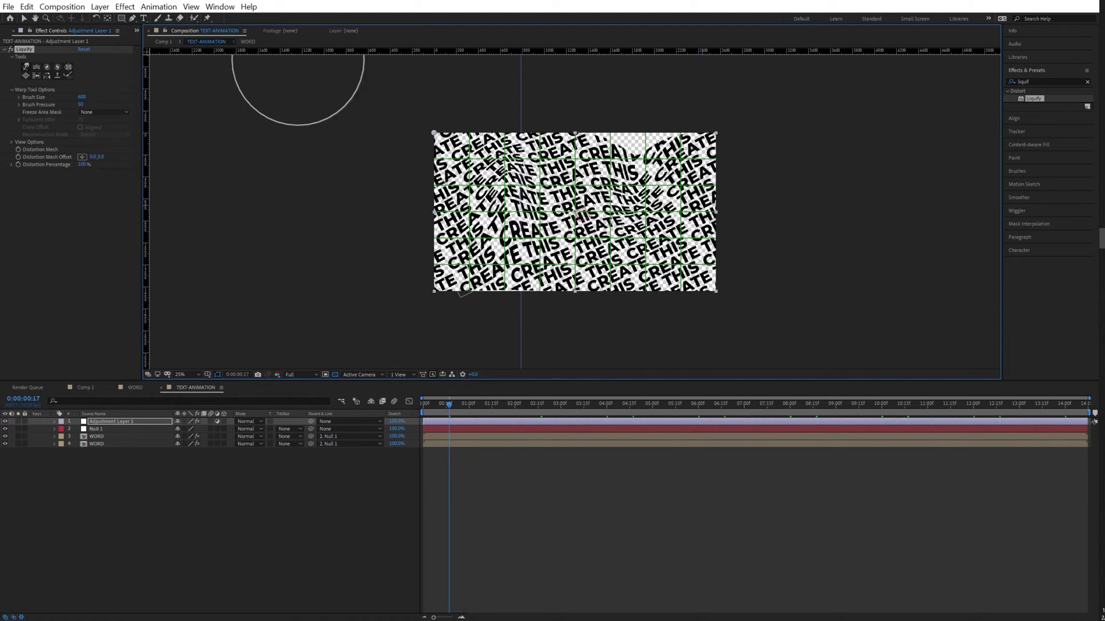
Return to Comp 1, scale the TEXT-ANIMATION layer to 104.1%, and preview the warped loop from the start
left_click(164, 42)
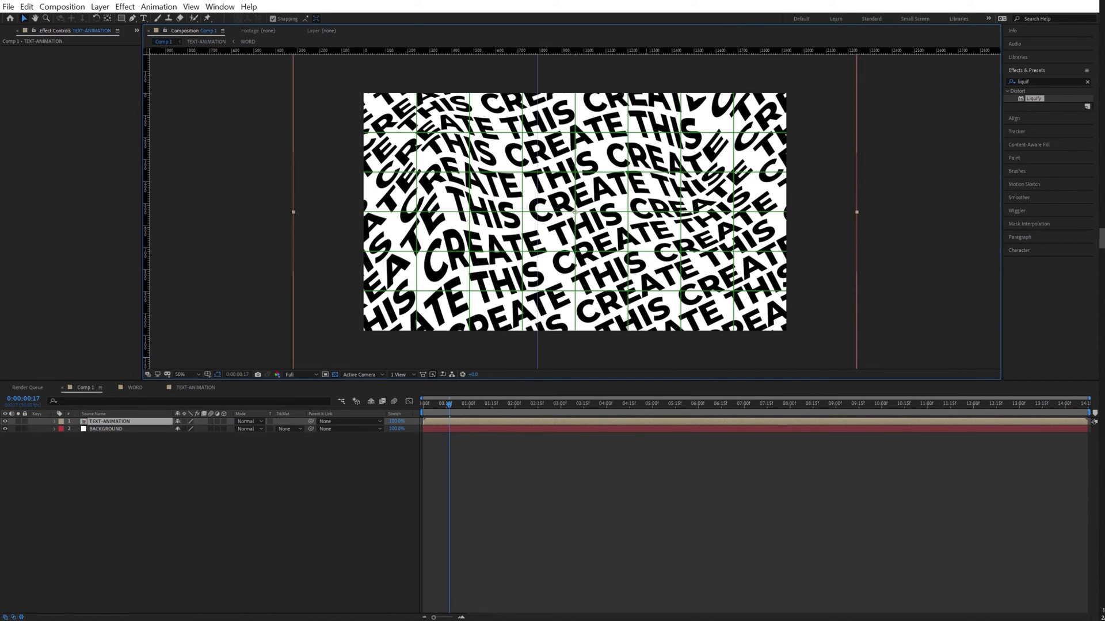
key("s")
left_click_drag(189, 429, 215, 430)
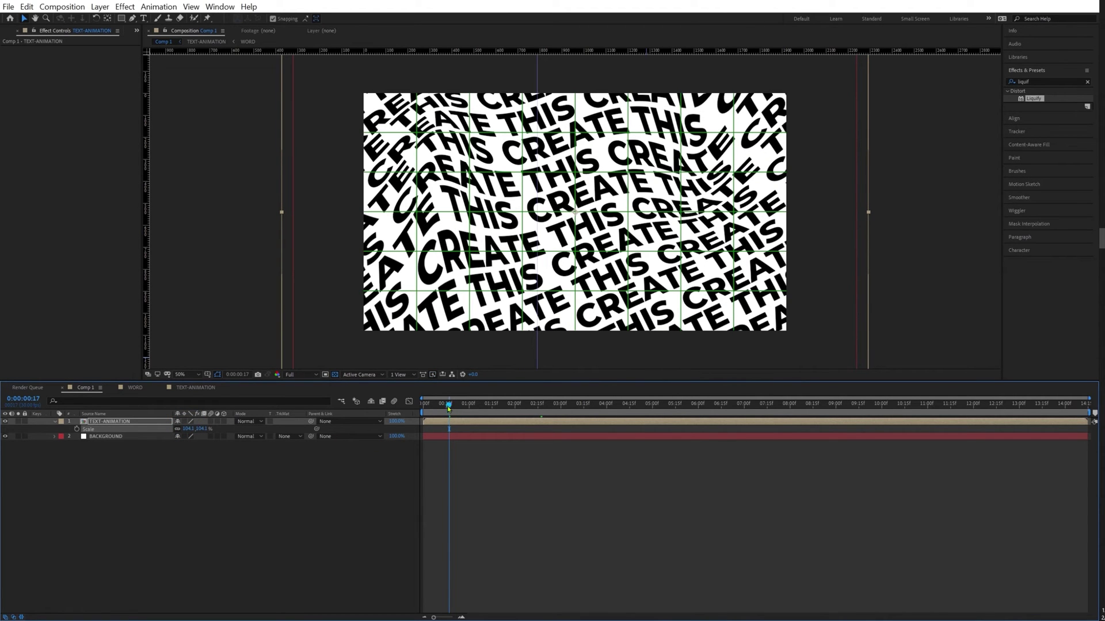
key("Home")
key("space")
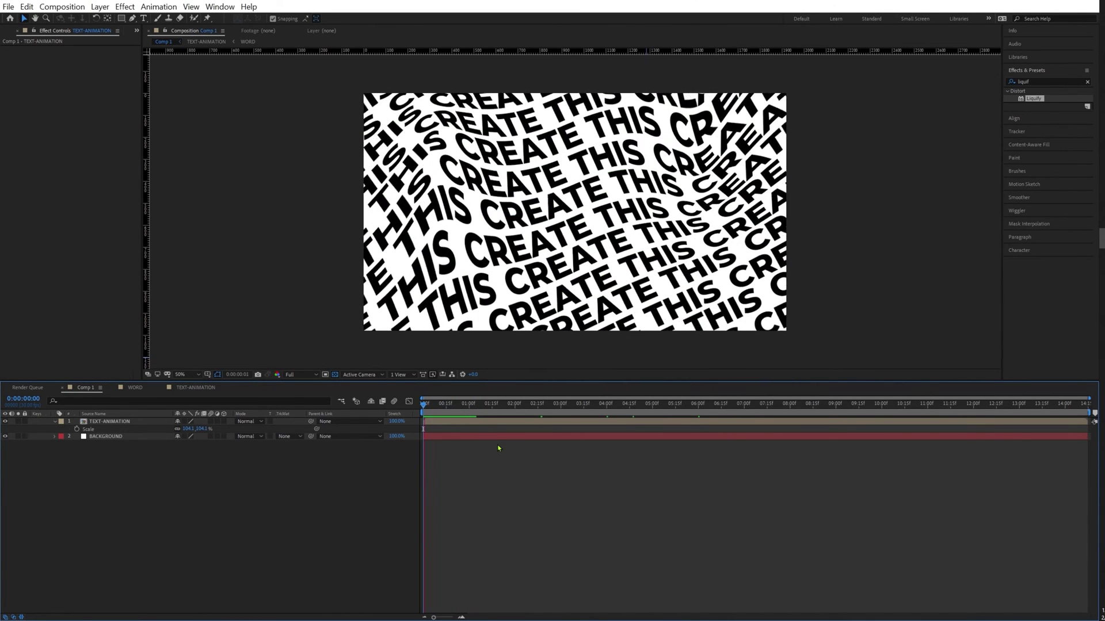
Find the Gradient Ramp effect and apply it to the TEXT-ANIMATION layer in Comp 1
left_click(443, 420)
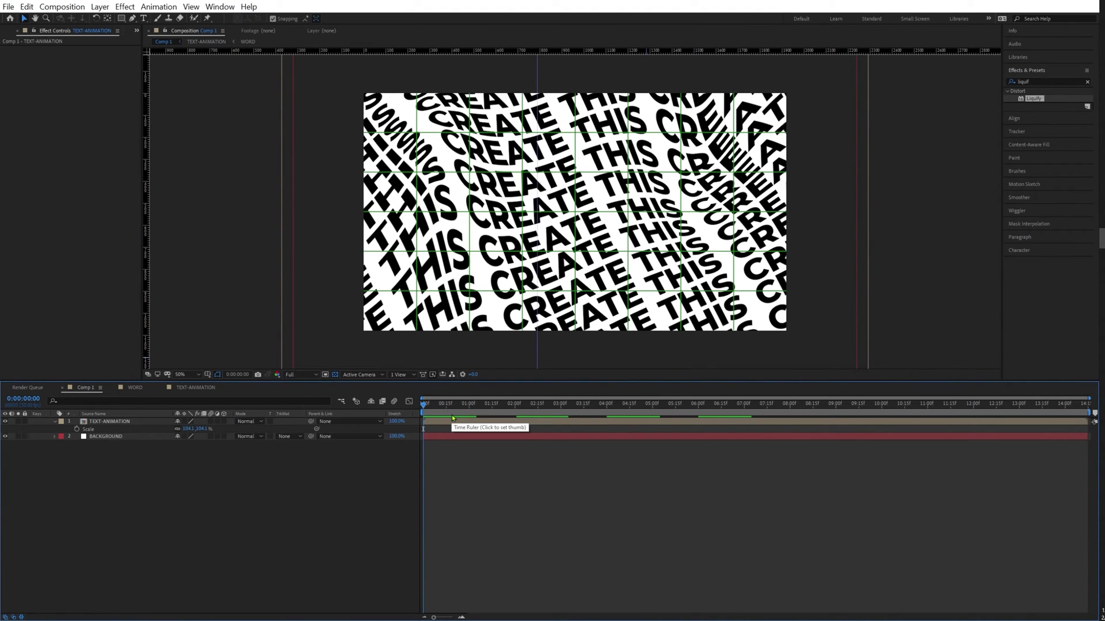
left_click(452, 420)
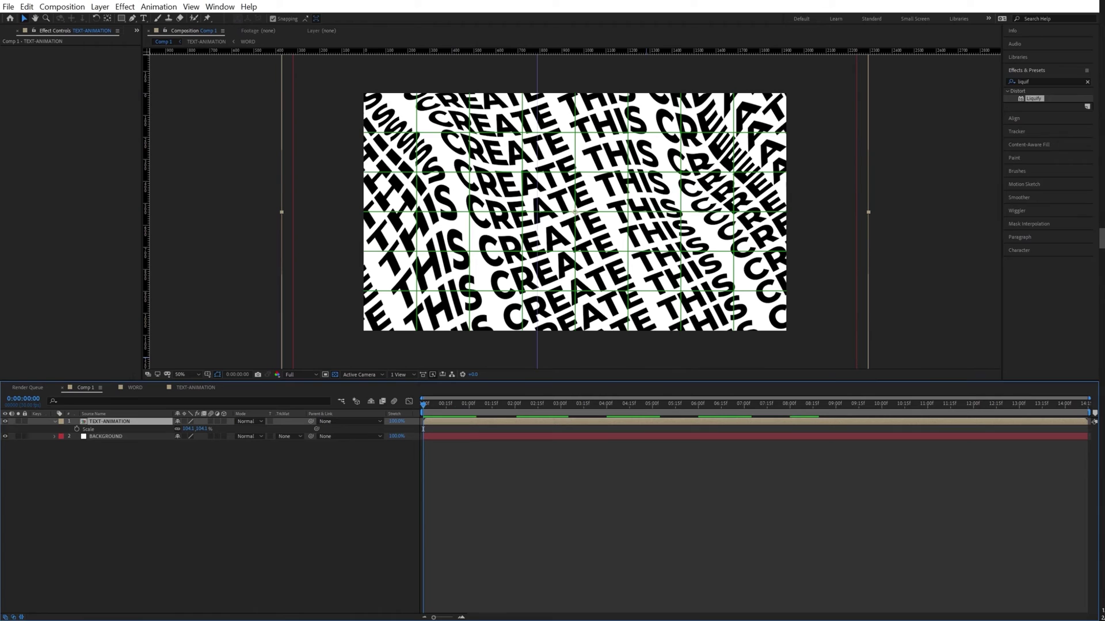
key("ctrl+5")
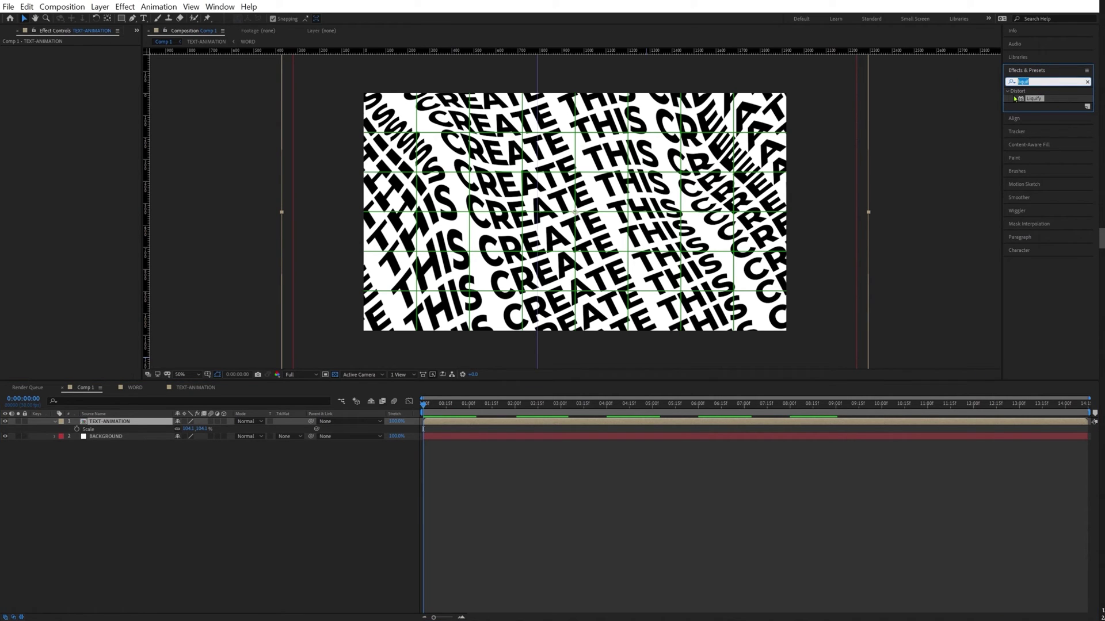
type("gradient ramp")
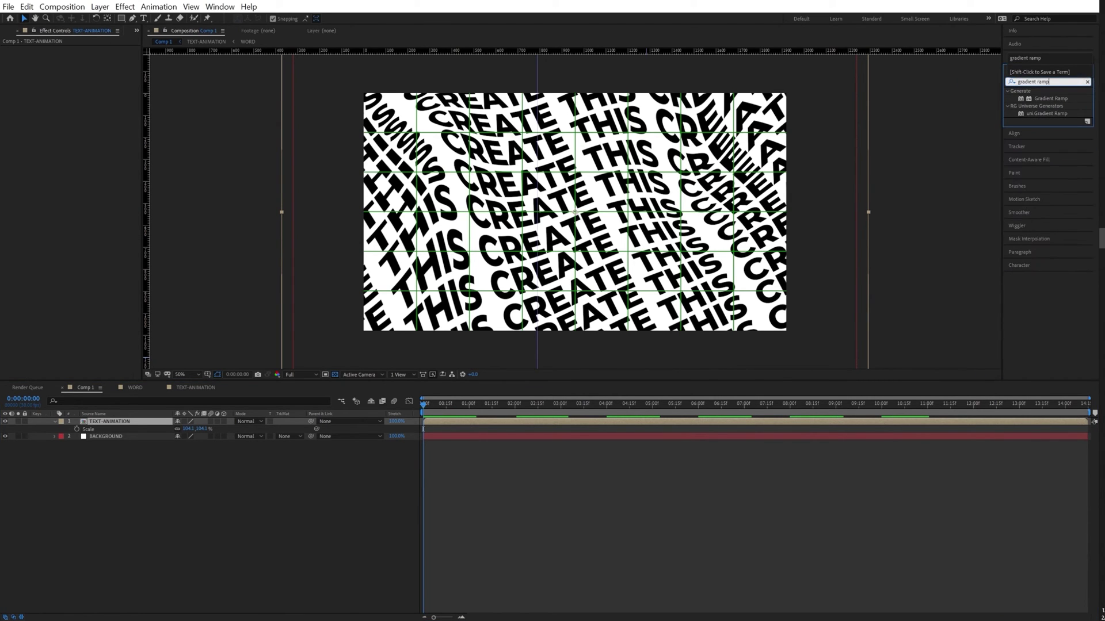
left_click(1044, 99)
left_click_drag(1043, 99, 481, 424)
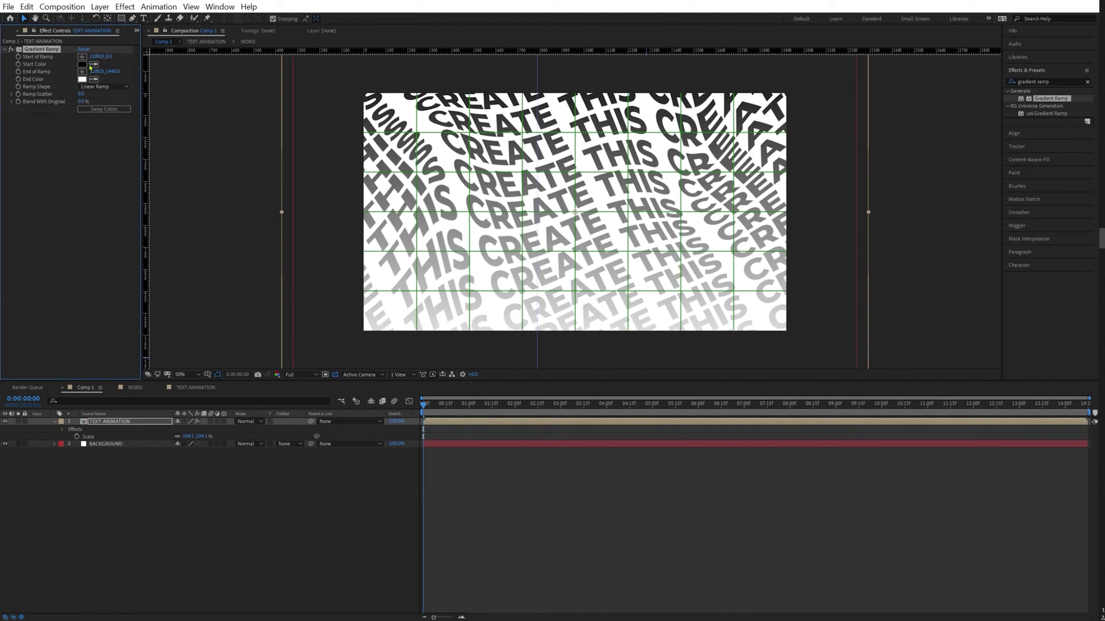
Set the Gradient Ramp's start color to a bright, saturated blue
left_click(82, 64)
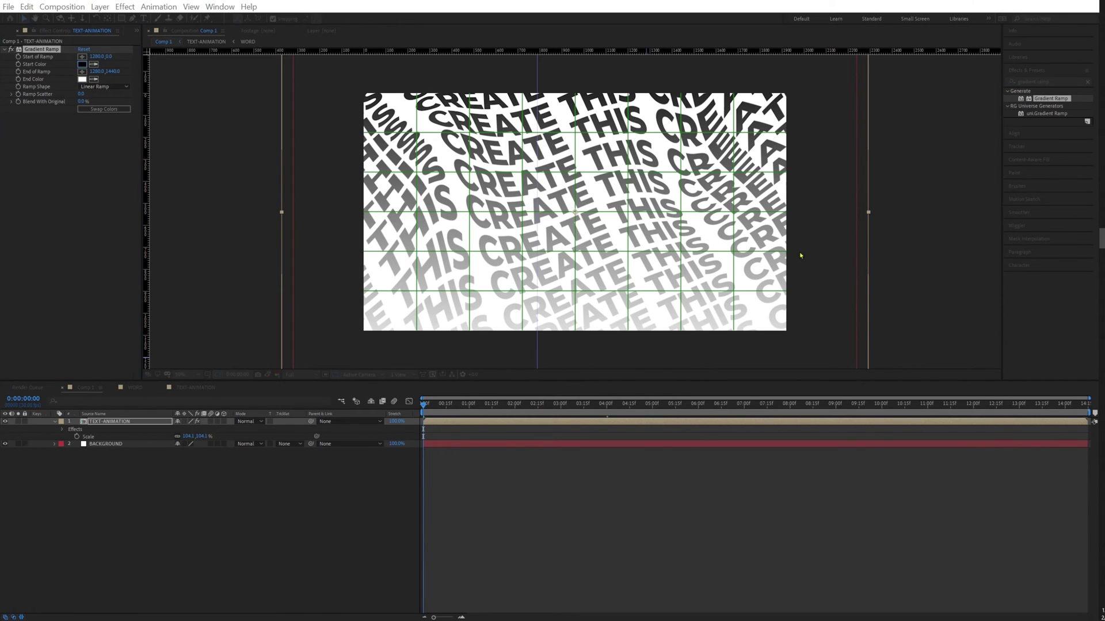
key("Escape")
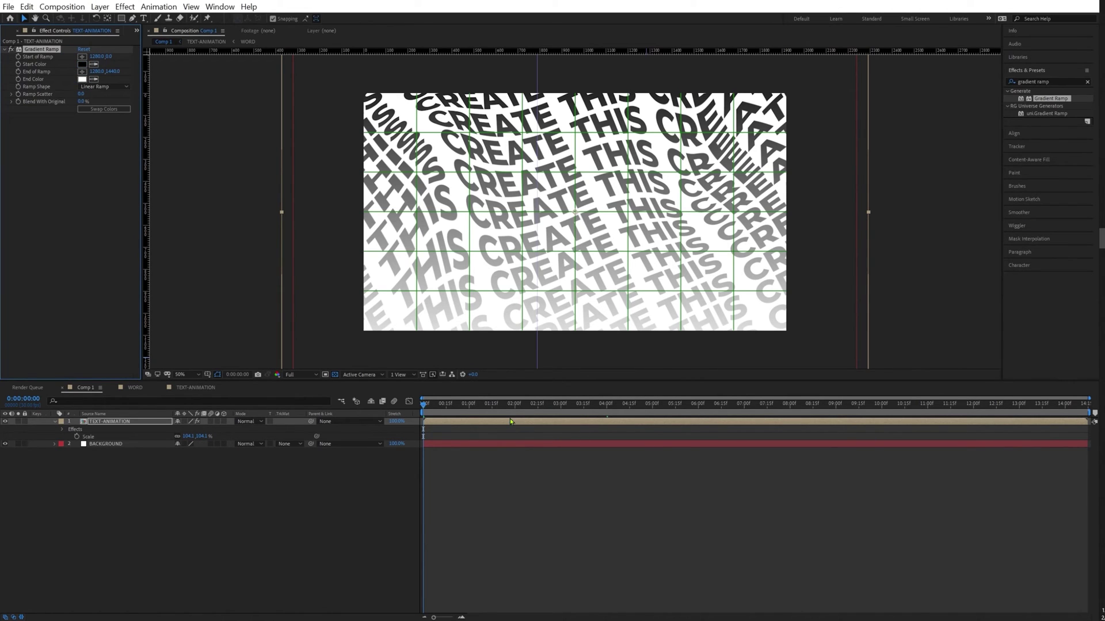
left_click(82, 63)
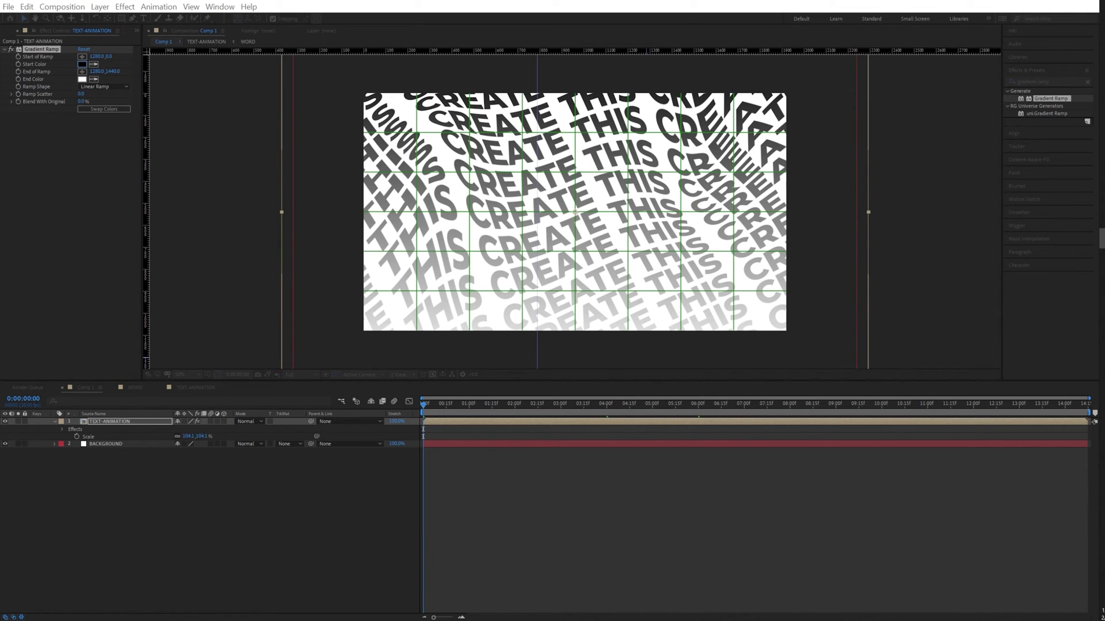
left_click_drag(813, 222, 633, 223)
left_click(617, 278)
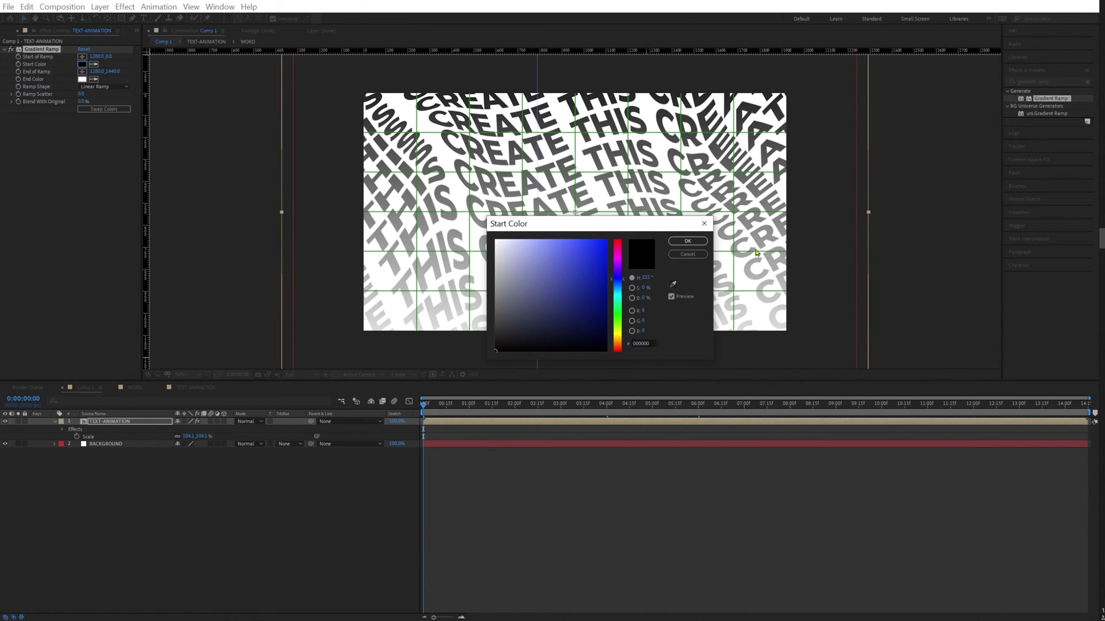
left_click(606, 240)
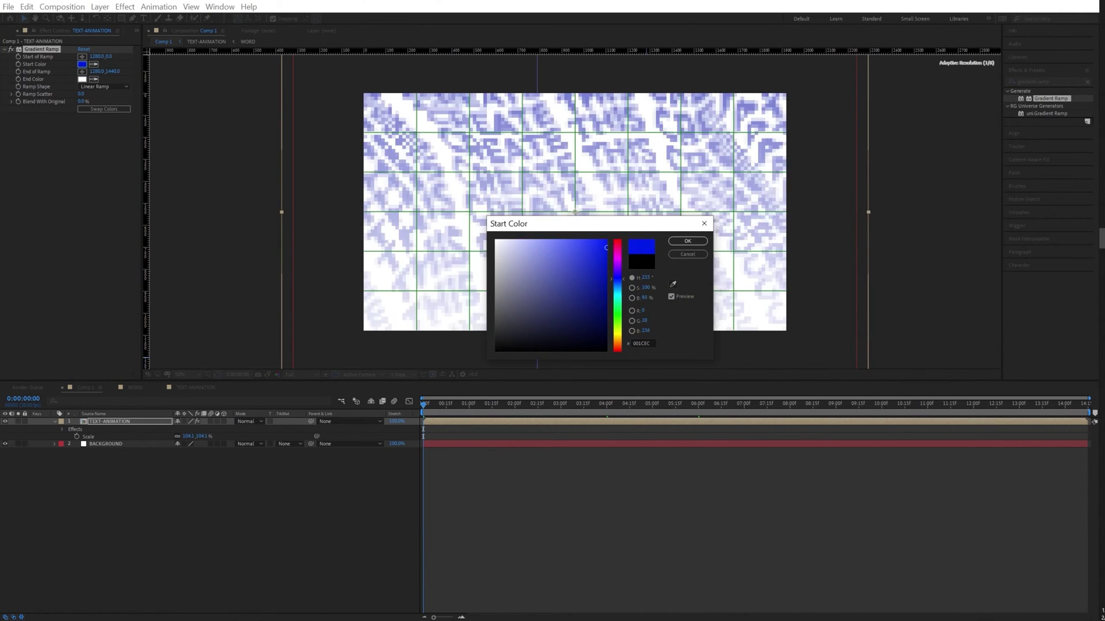
left_click(687, 242)
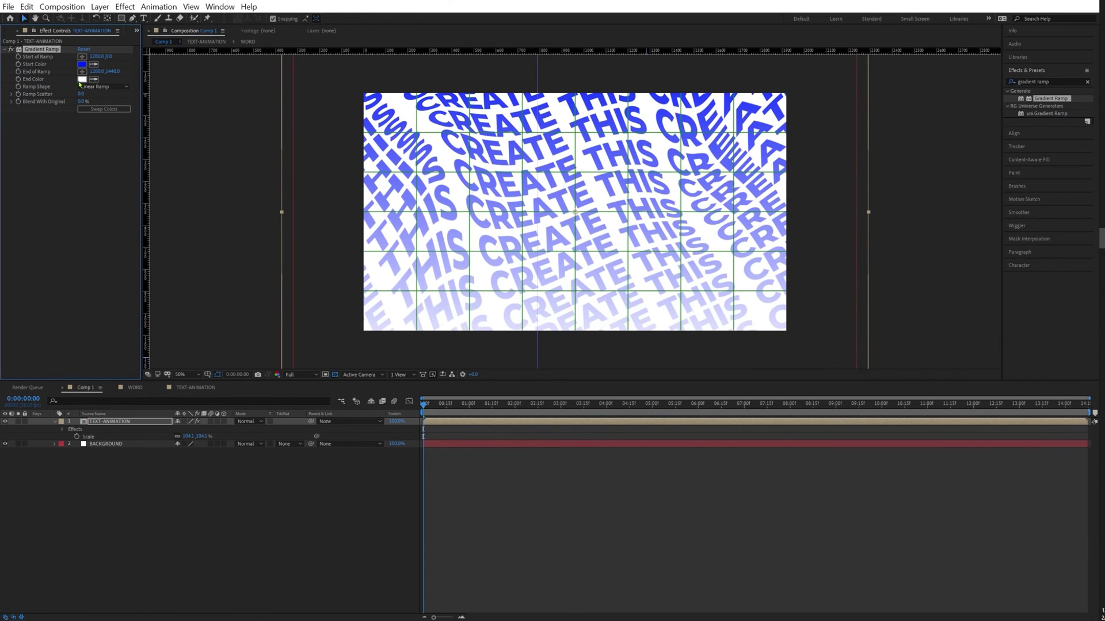
Set the Gradient Ramp's end color to a vivid purple (#9803F7)
left_click(82, 78)
left_click(616, 257)
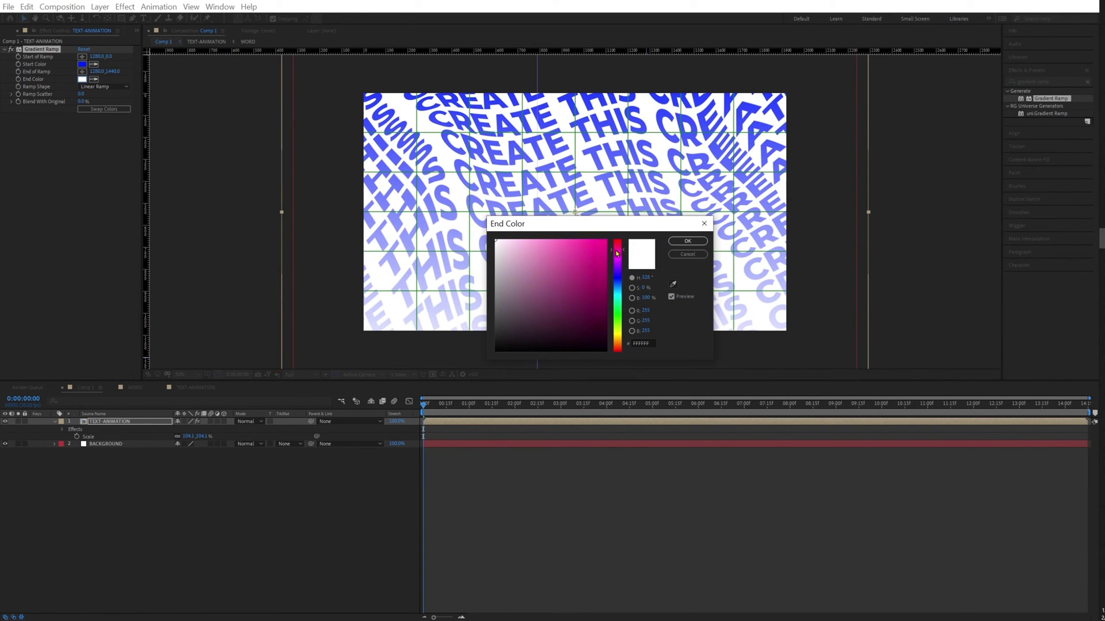
mouse_move(618, 257)
left_mouse_down()
mouse_move(576, 267)
mouse_move(606, 243)
left_mouse_up()
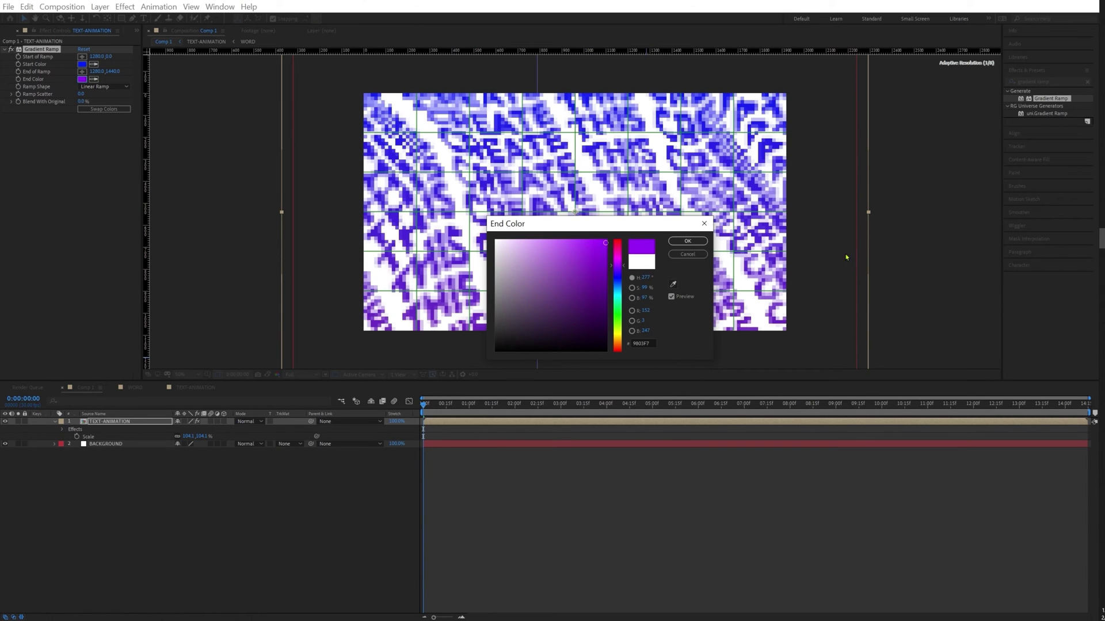
left_click(687, 241)
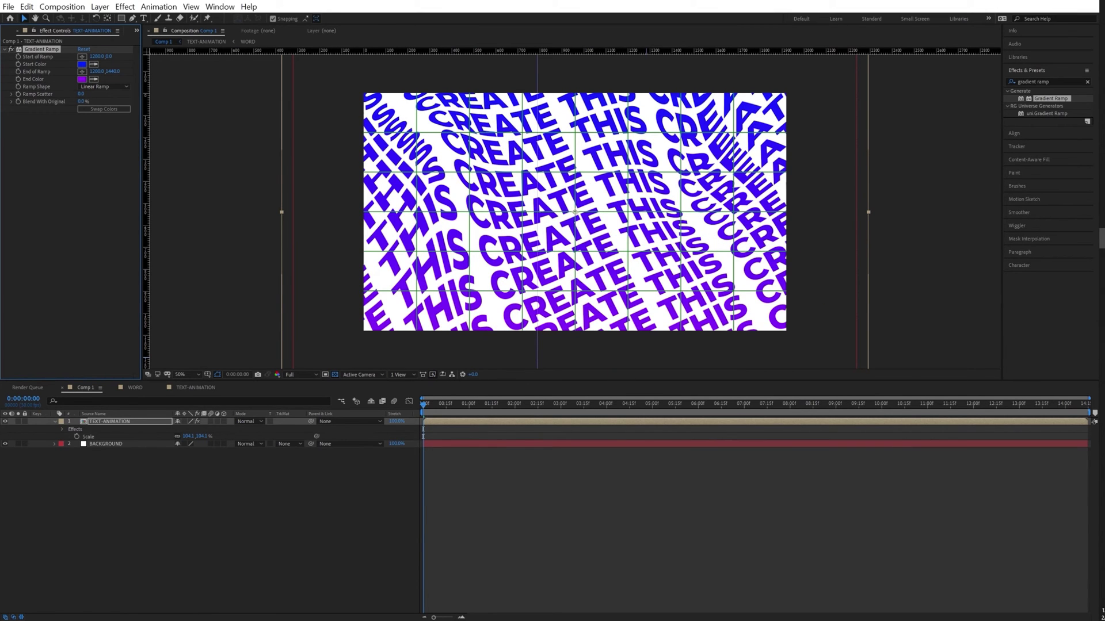
Open the TEXT-ANIMATION pre-composition and add a Stroke layer style to the upper WORD layer
double_click(432, 424)
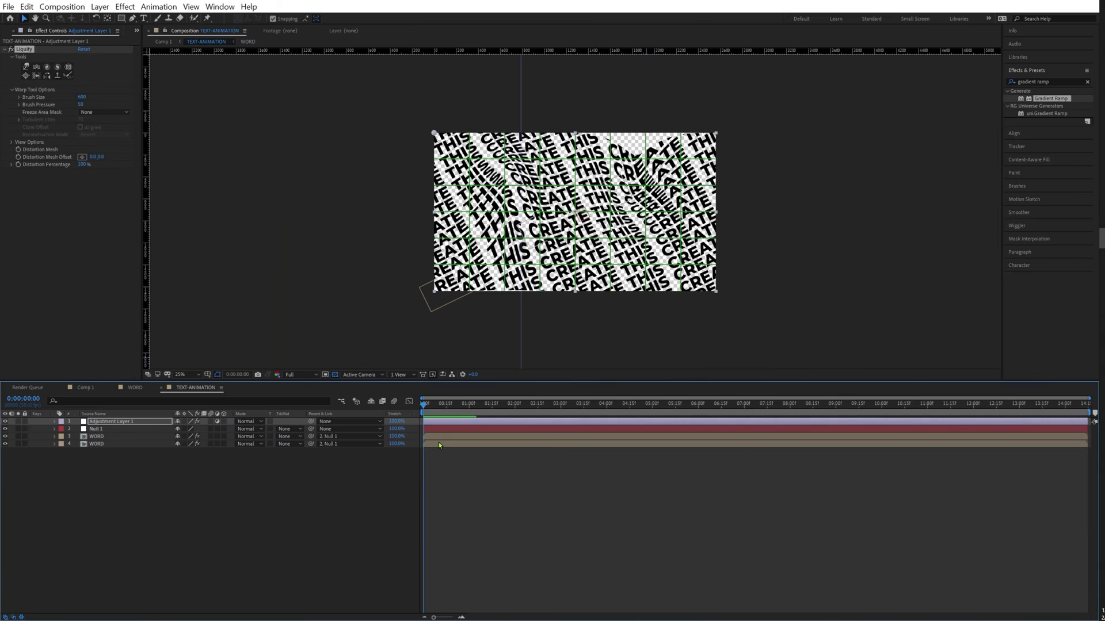
left_click(438, 441)
left_click(115, 444)
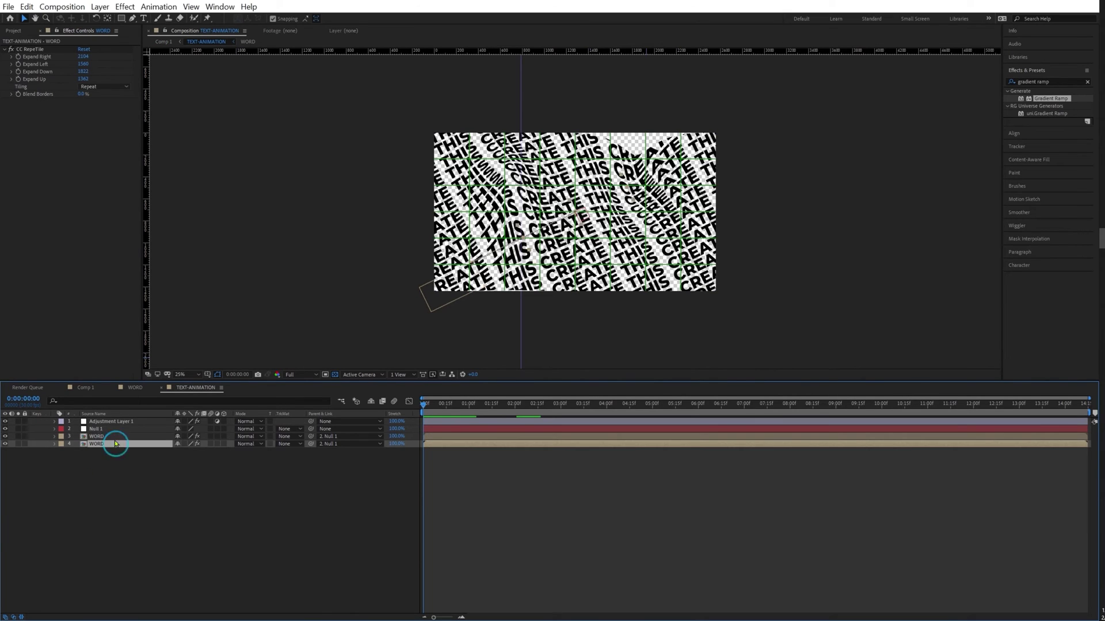
left_click(117, 437)
left_click(116, 444)
left_click(121, 437)
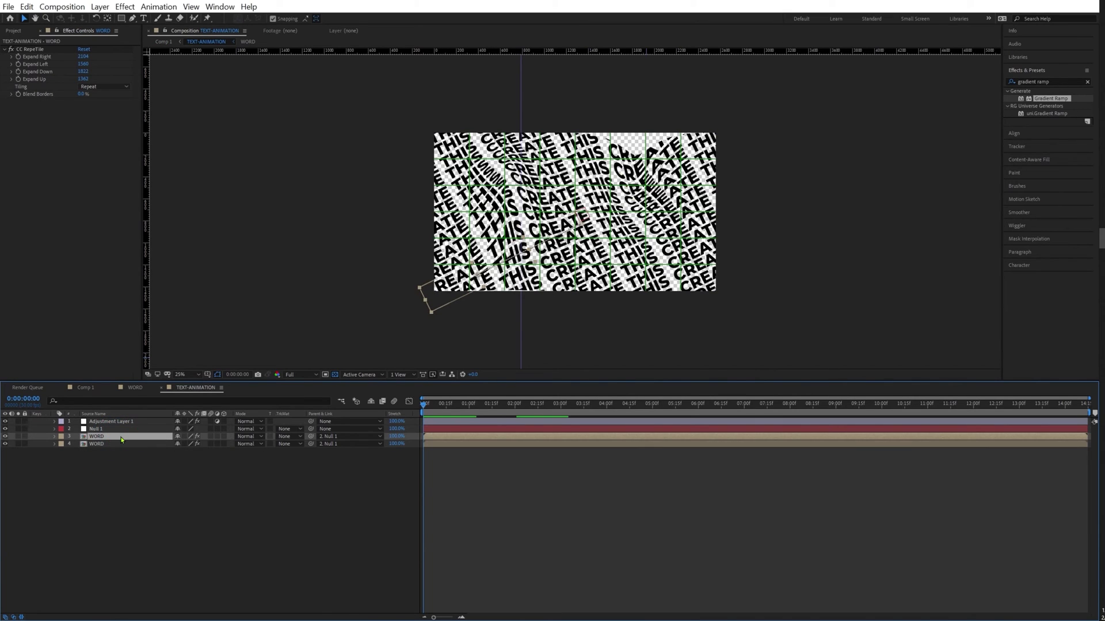
right_click(121, 440)
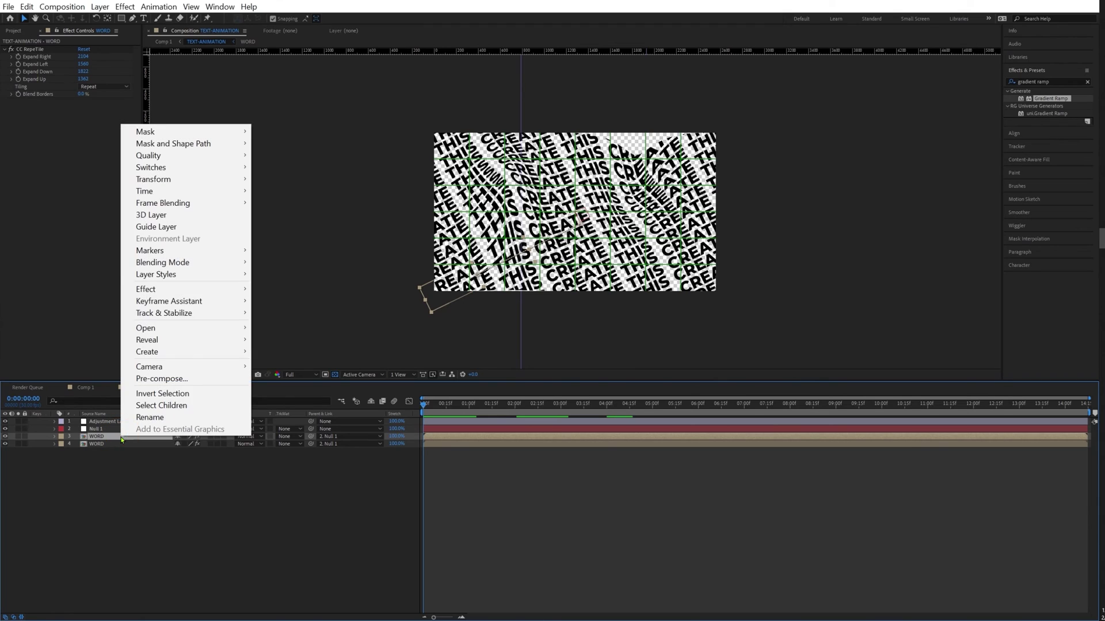
mouse_move(205, 274)
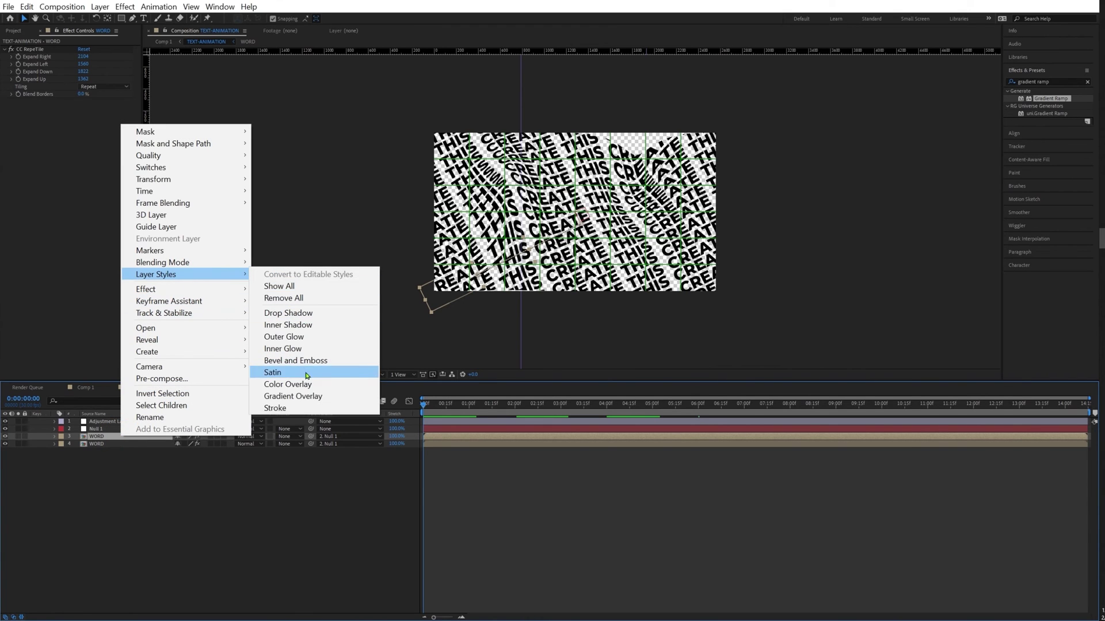
left_click(275, 408)
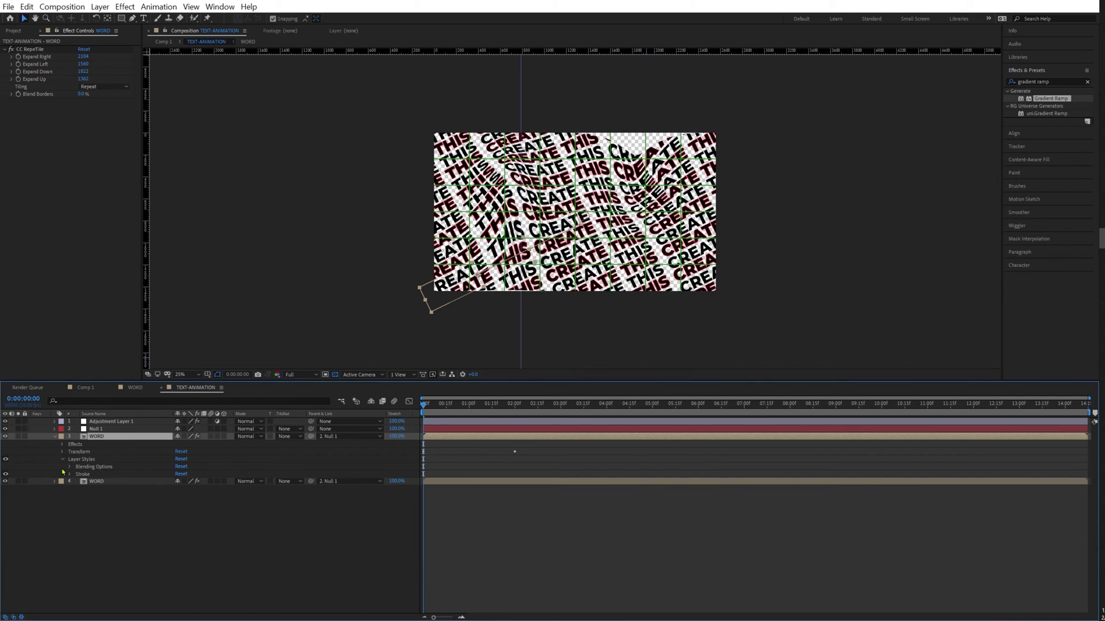
key("period")
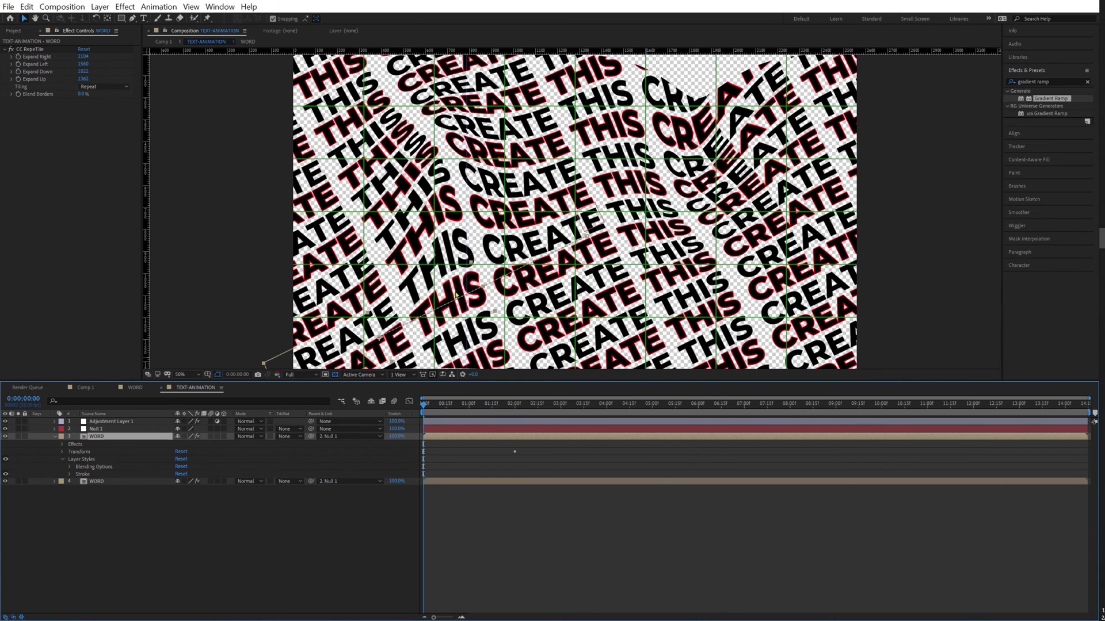
Set the upper WORD layer's Fill Opacity to 0% in its advanced blending options
left_click(70, 467)
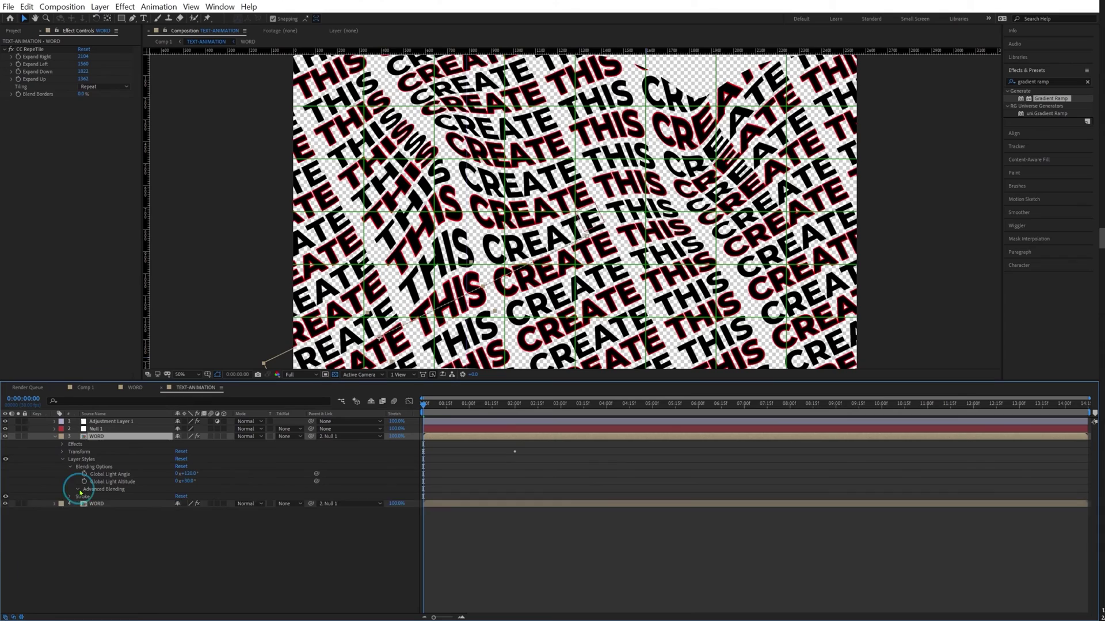
left_click(78, 490)
left_click(148, 499)
left_click_drag(178, 495, 121, 495)
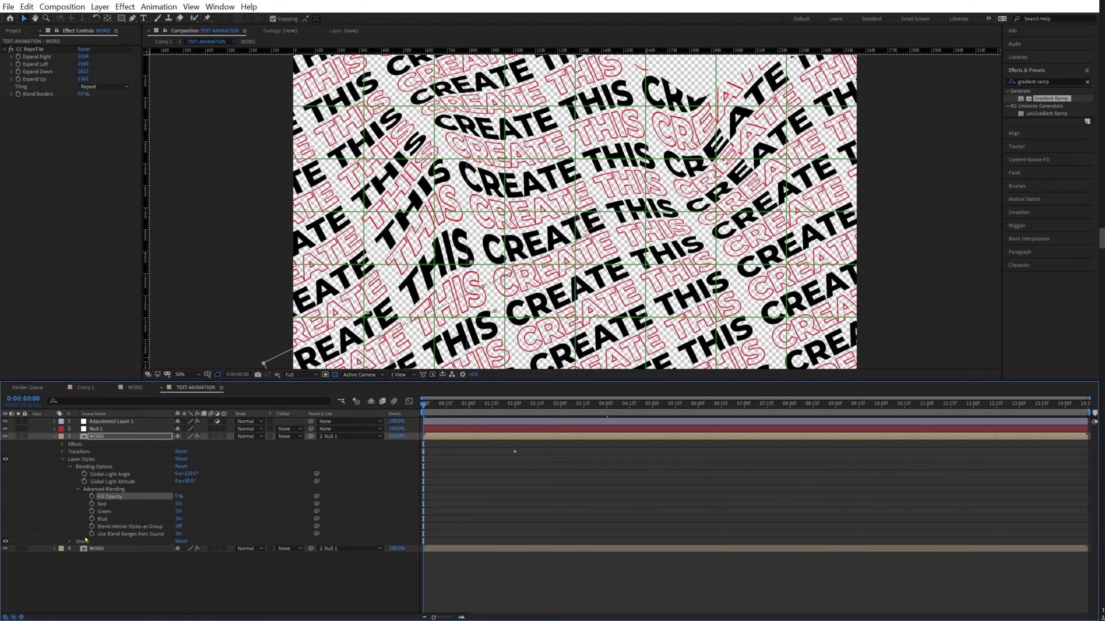
left_click(76, 489)
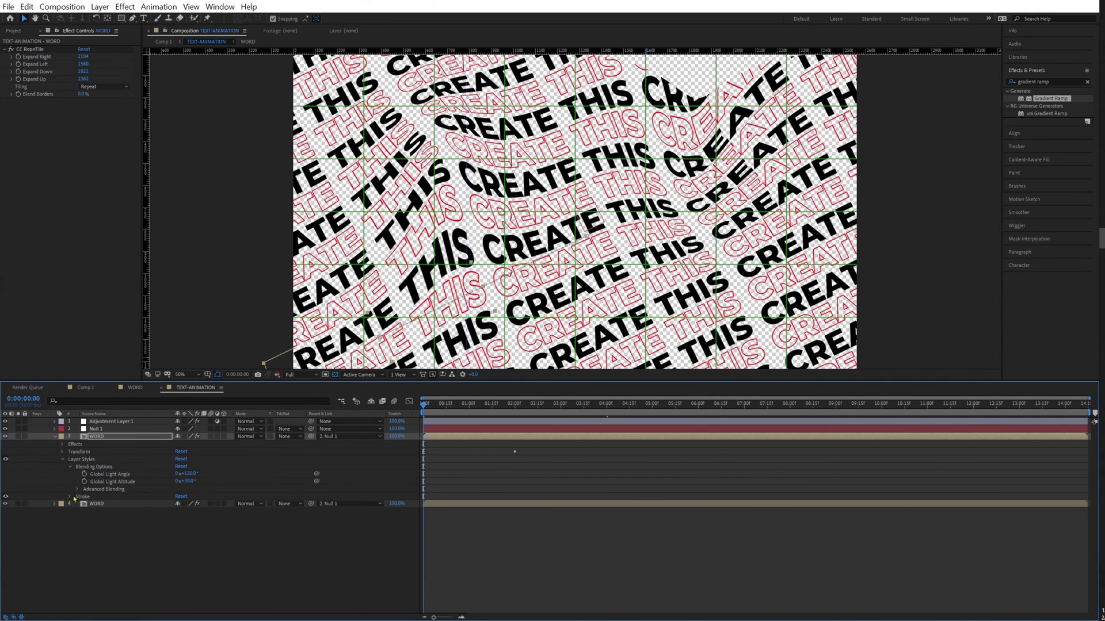
Set the upper WORD layer's stroke color to black (#000000) and return to Comp 1 at the first frame
left_click(68, 495)
left_click(102, 502)
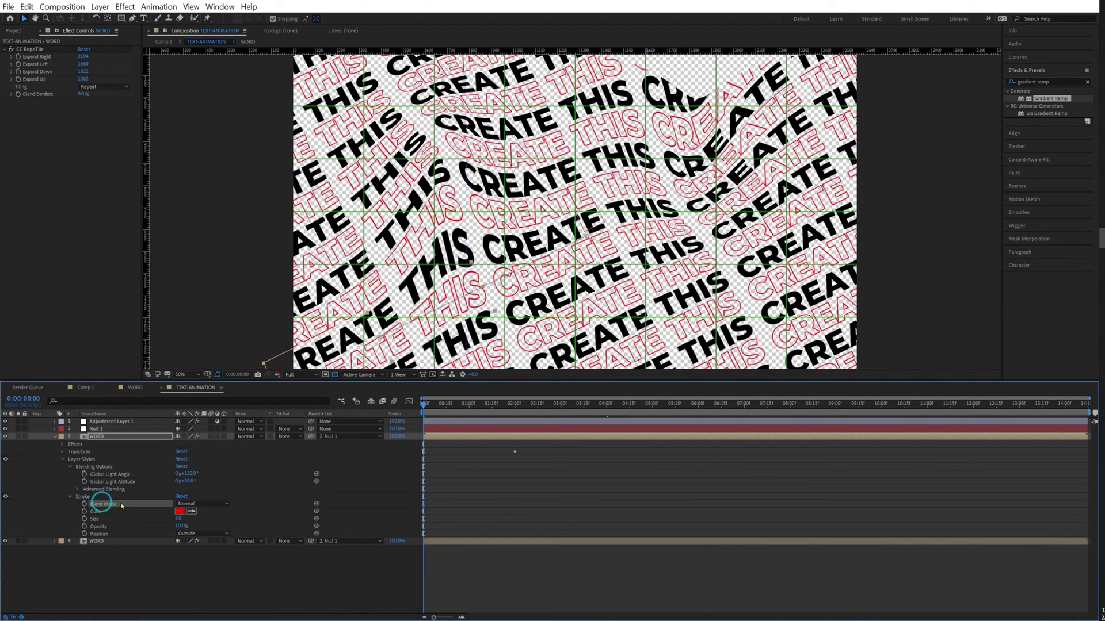
left_click(180, 511)
left_click(495, 351)
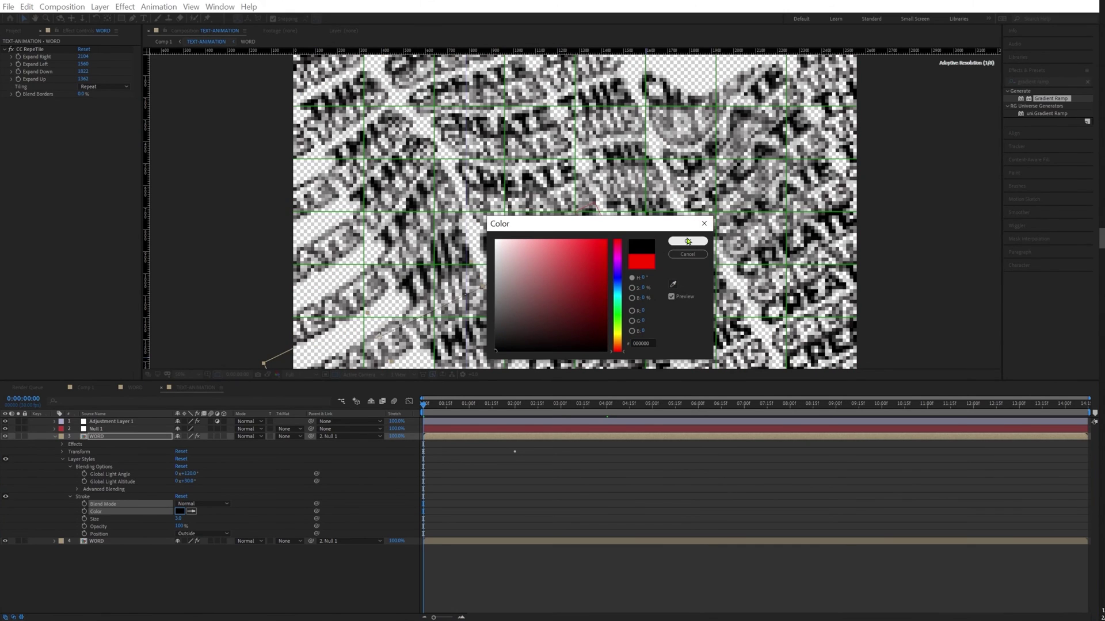
left_click(688, 241)
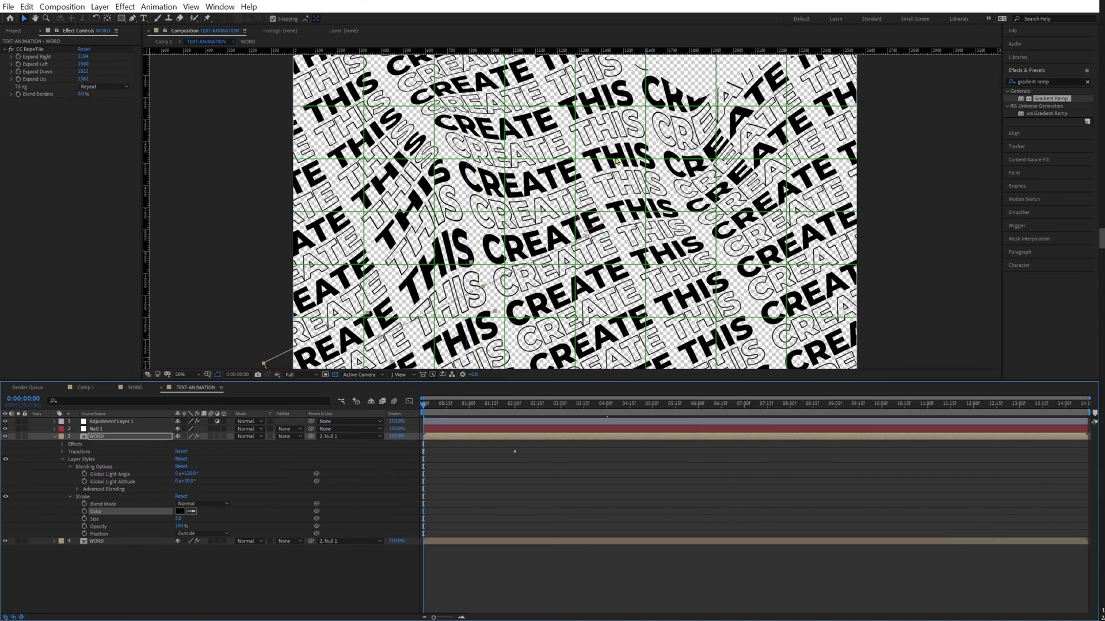
left_click(163, 42)
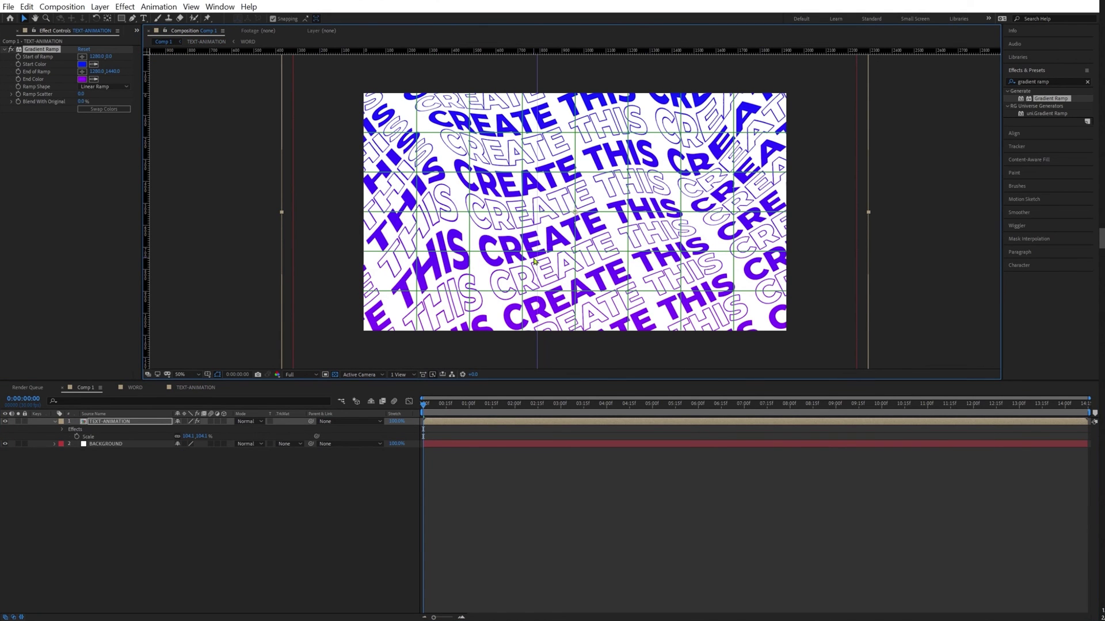
left_click(426, 404)
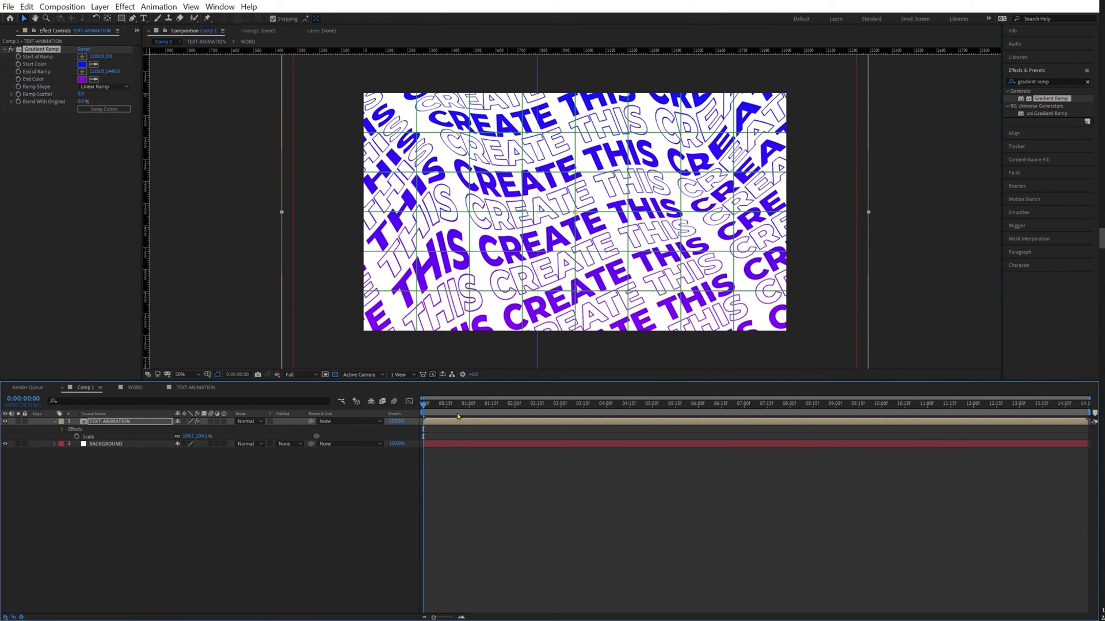
Change the BACKGROUND solid's color to a dark near-black grey sampled from the interface, and preview the animation
left_click(106, 444)
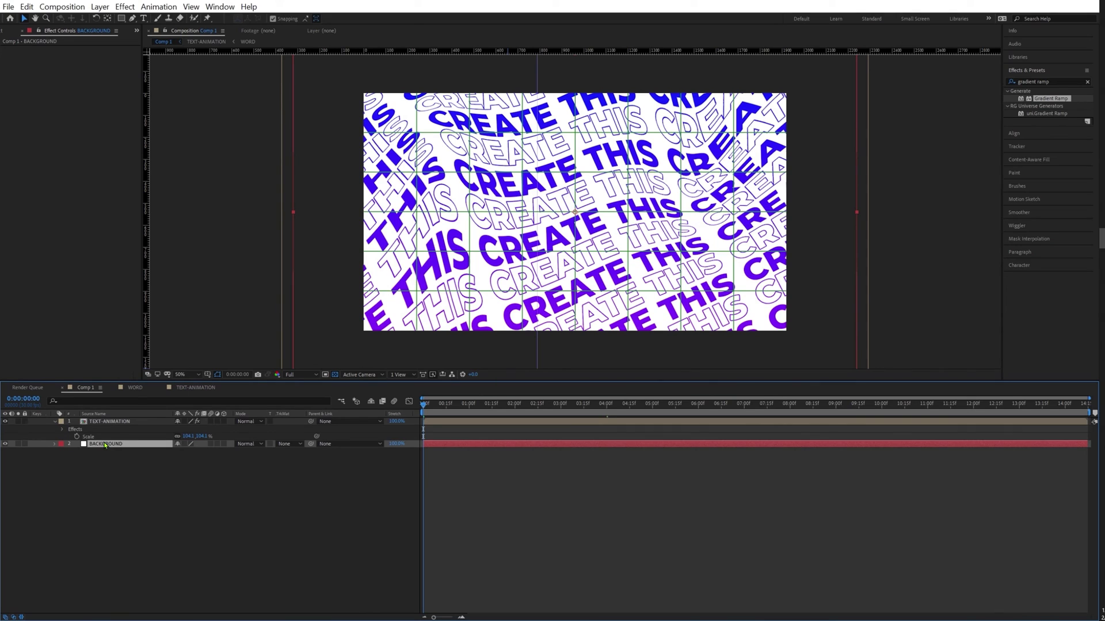
key("ctrl+shift+y")
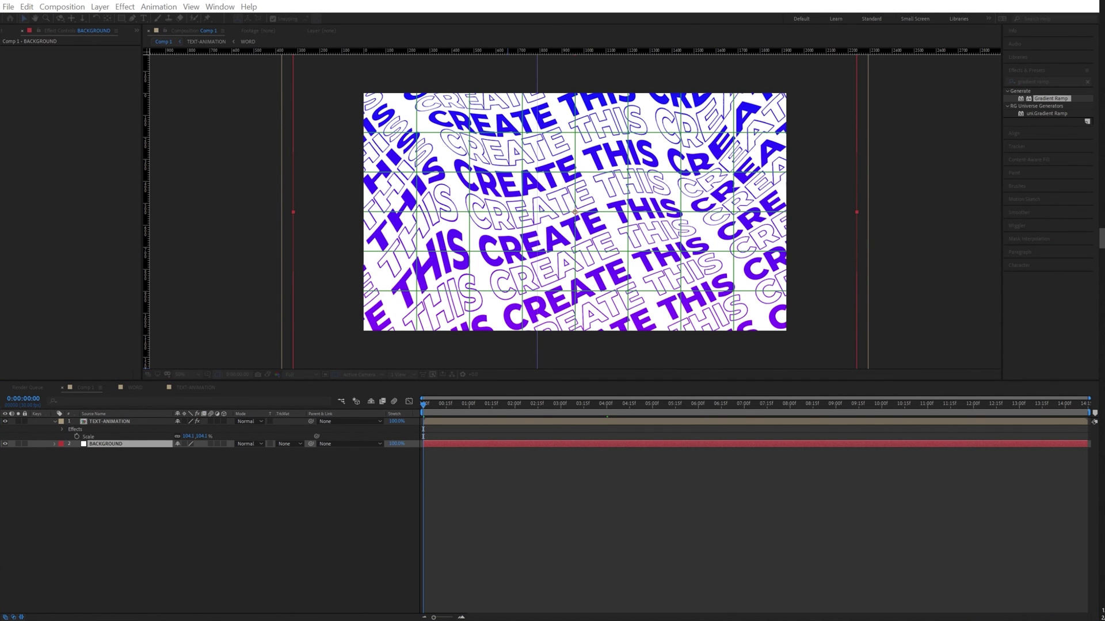
left_click_drag(638, 123, 485, 123)
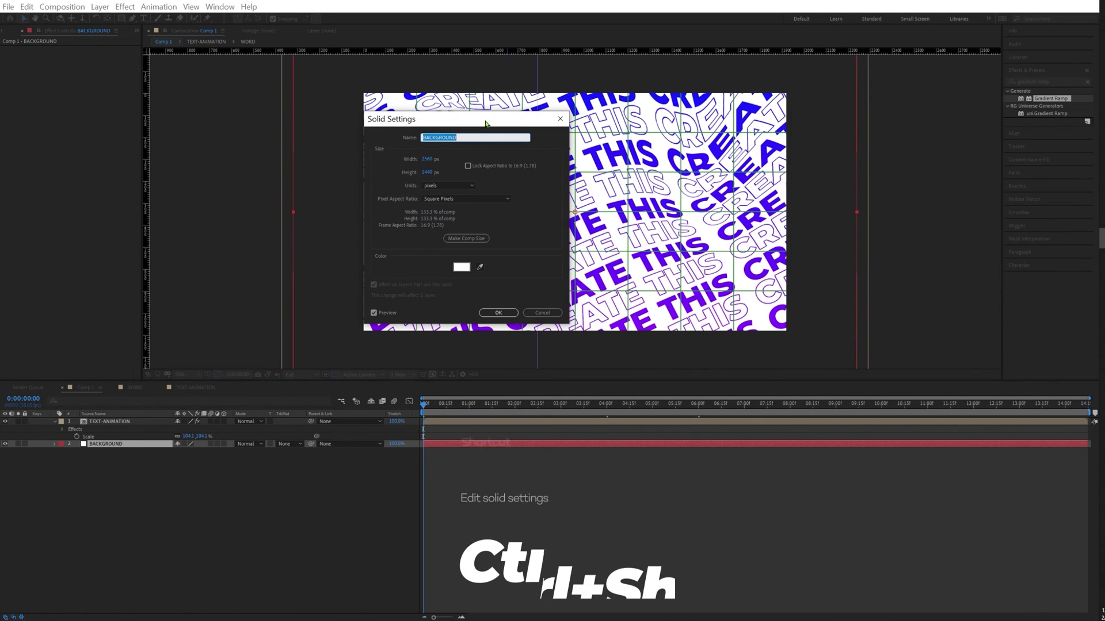
left_click(480, 267)
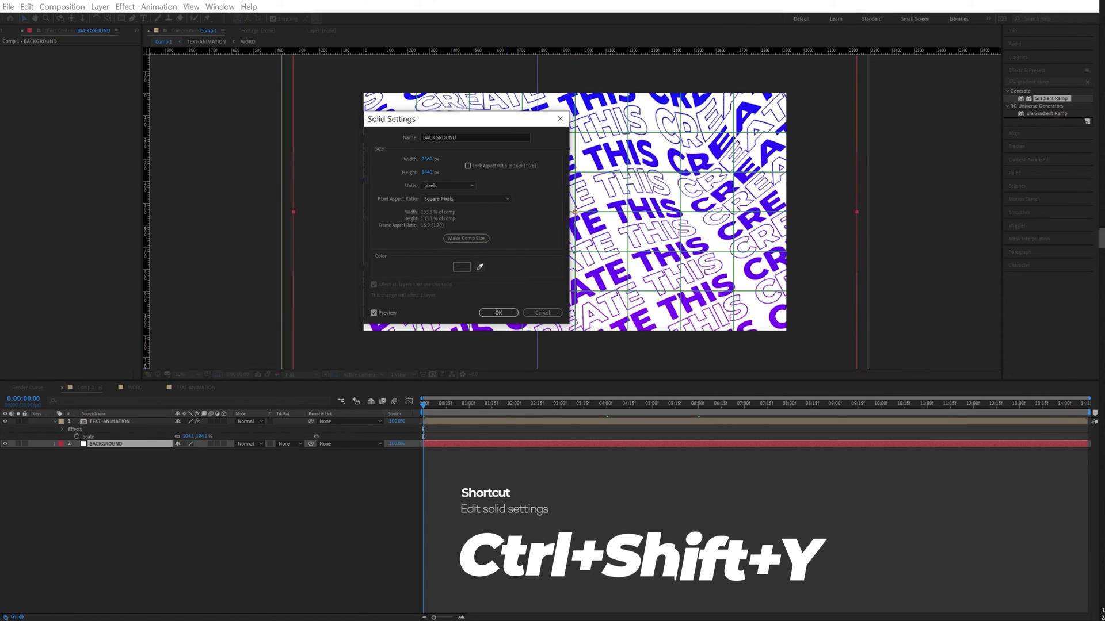
left_click(619, 152)
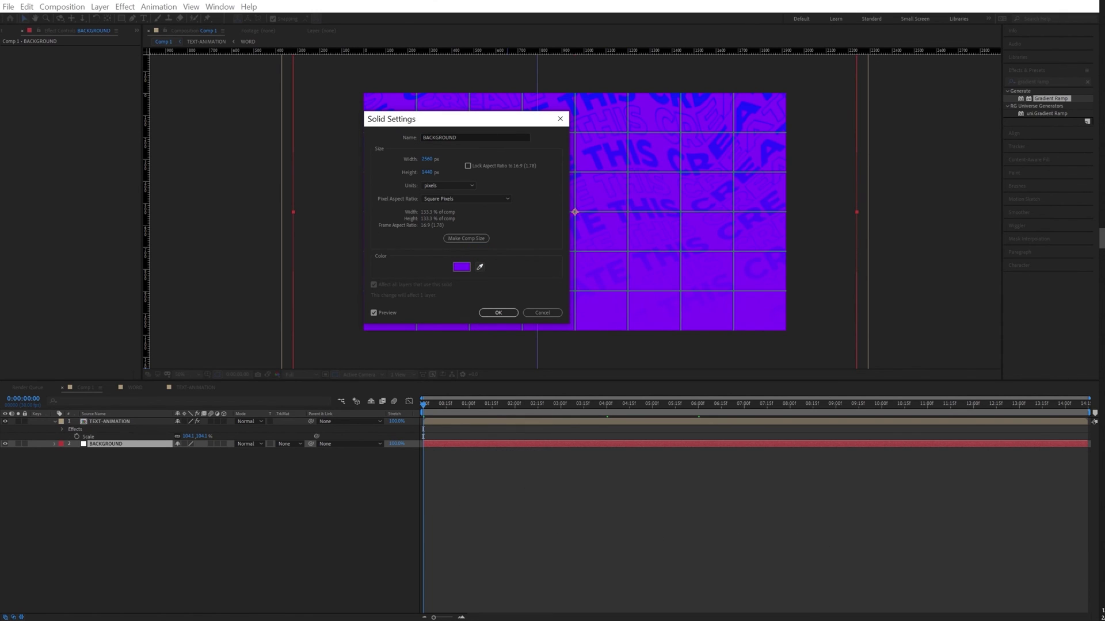
left_click(460, 262)
left_click(461, 266)
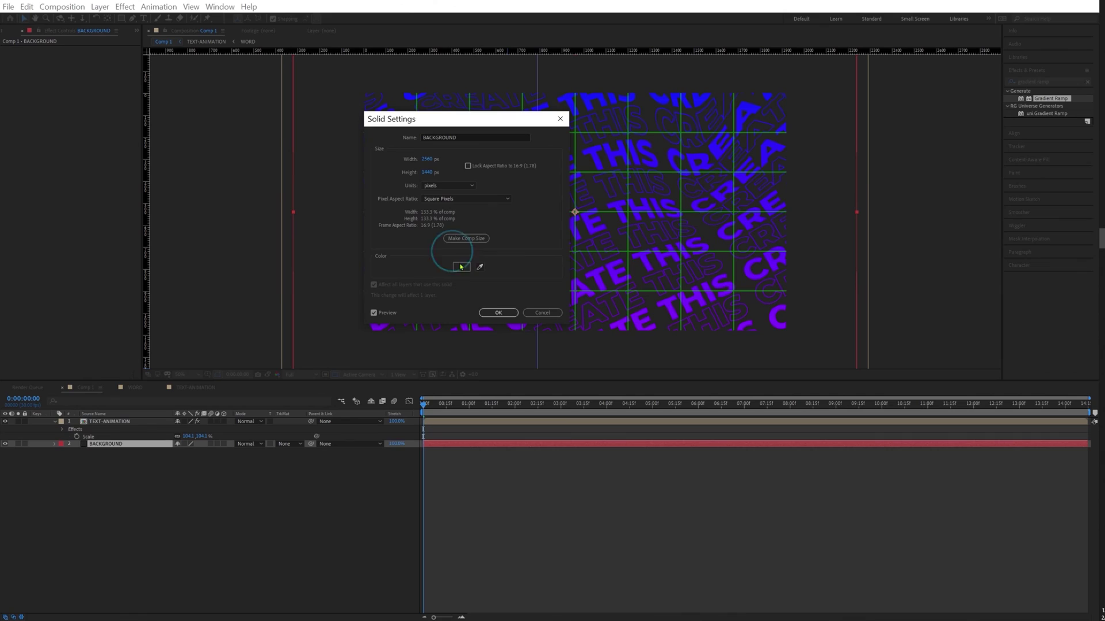
left_click(498, 313)
key("space")
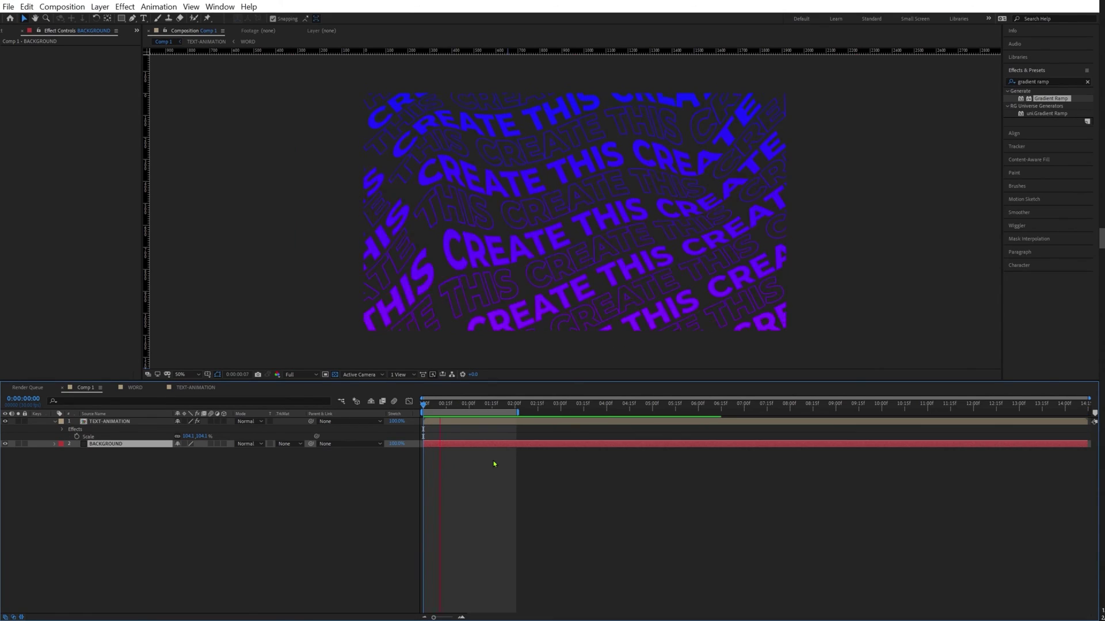